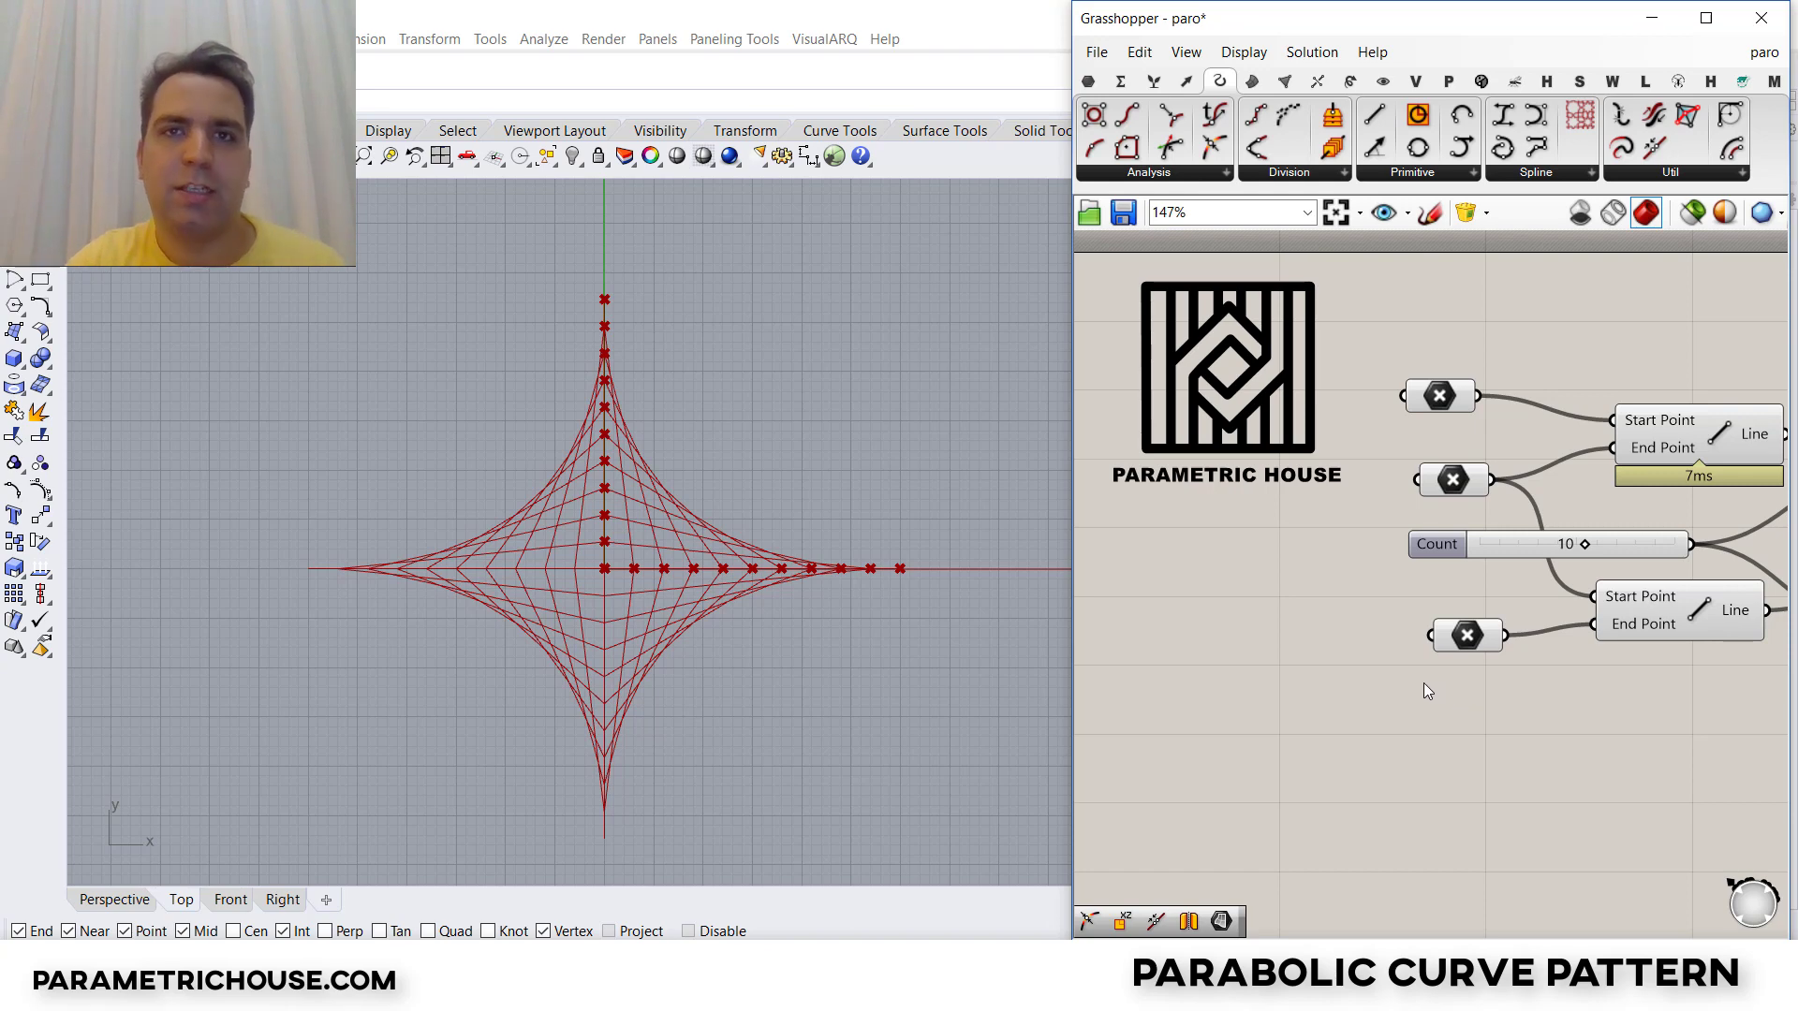
# Step: Nudge the star's top and right end points outward with their gumballs
pyautogui.moveTo(1498, 489); pyautogui.dragTo(1422, 704)
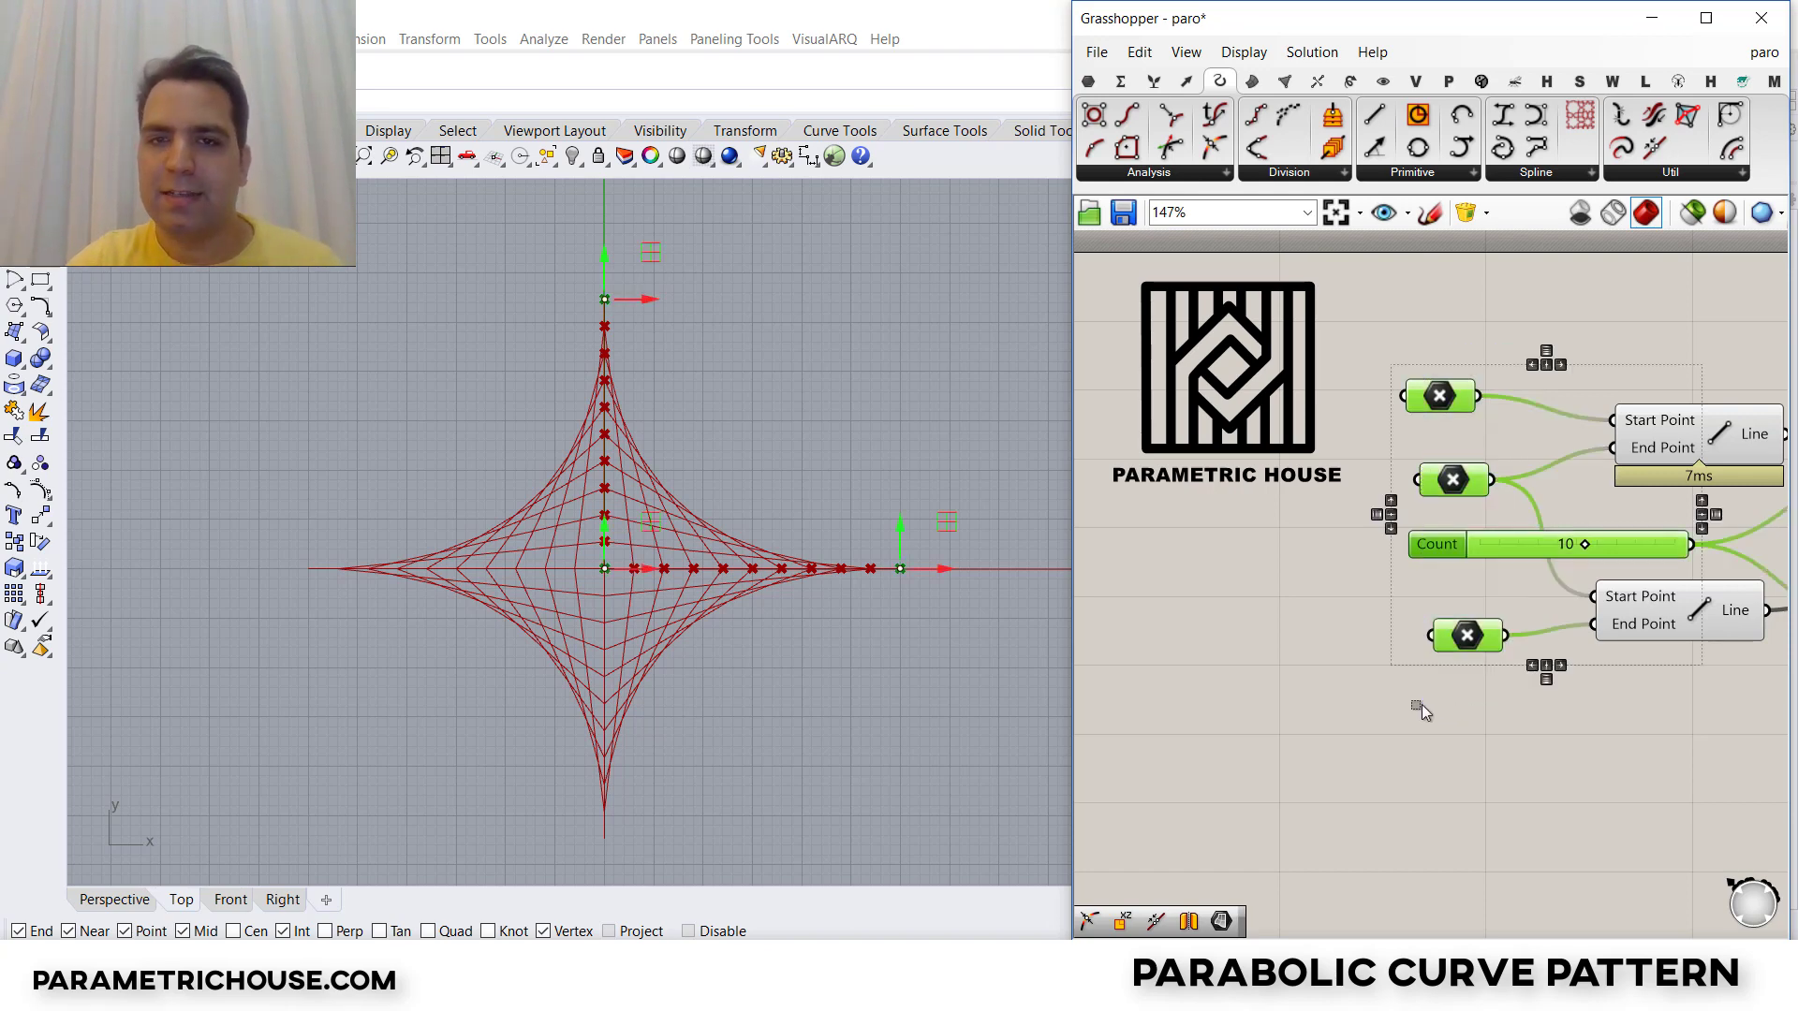
pyautogui.moveTo(607, 267)
pyautogui.mouseDown()
pyautogui.moveTo(615, 323)
pyautogui.moveTo(637, 258)
pyautogui.moveTo(621, 260)
pyautogui.mouseUp()
pyautogui.moveTo(924, 573); pyautogui.dragTo(930, 573)
# Step: Set the division Count slider to 11
pyautogui.click(1551, 577)
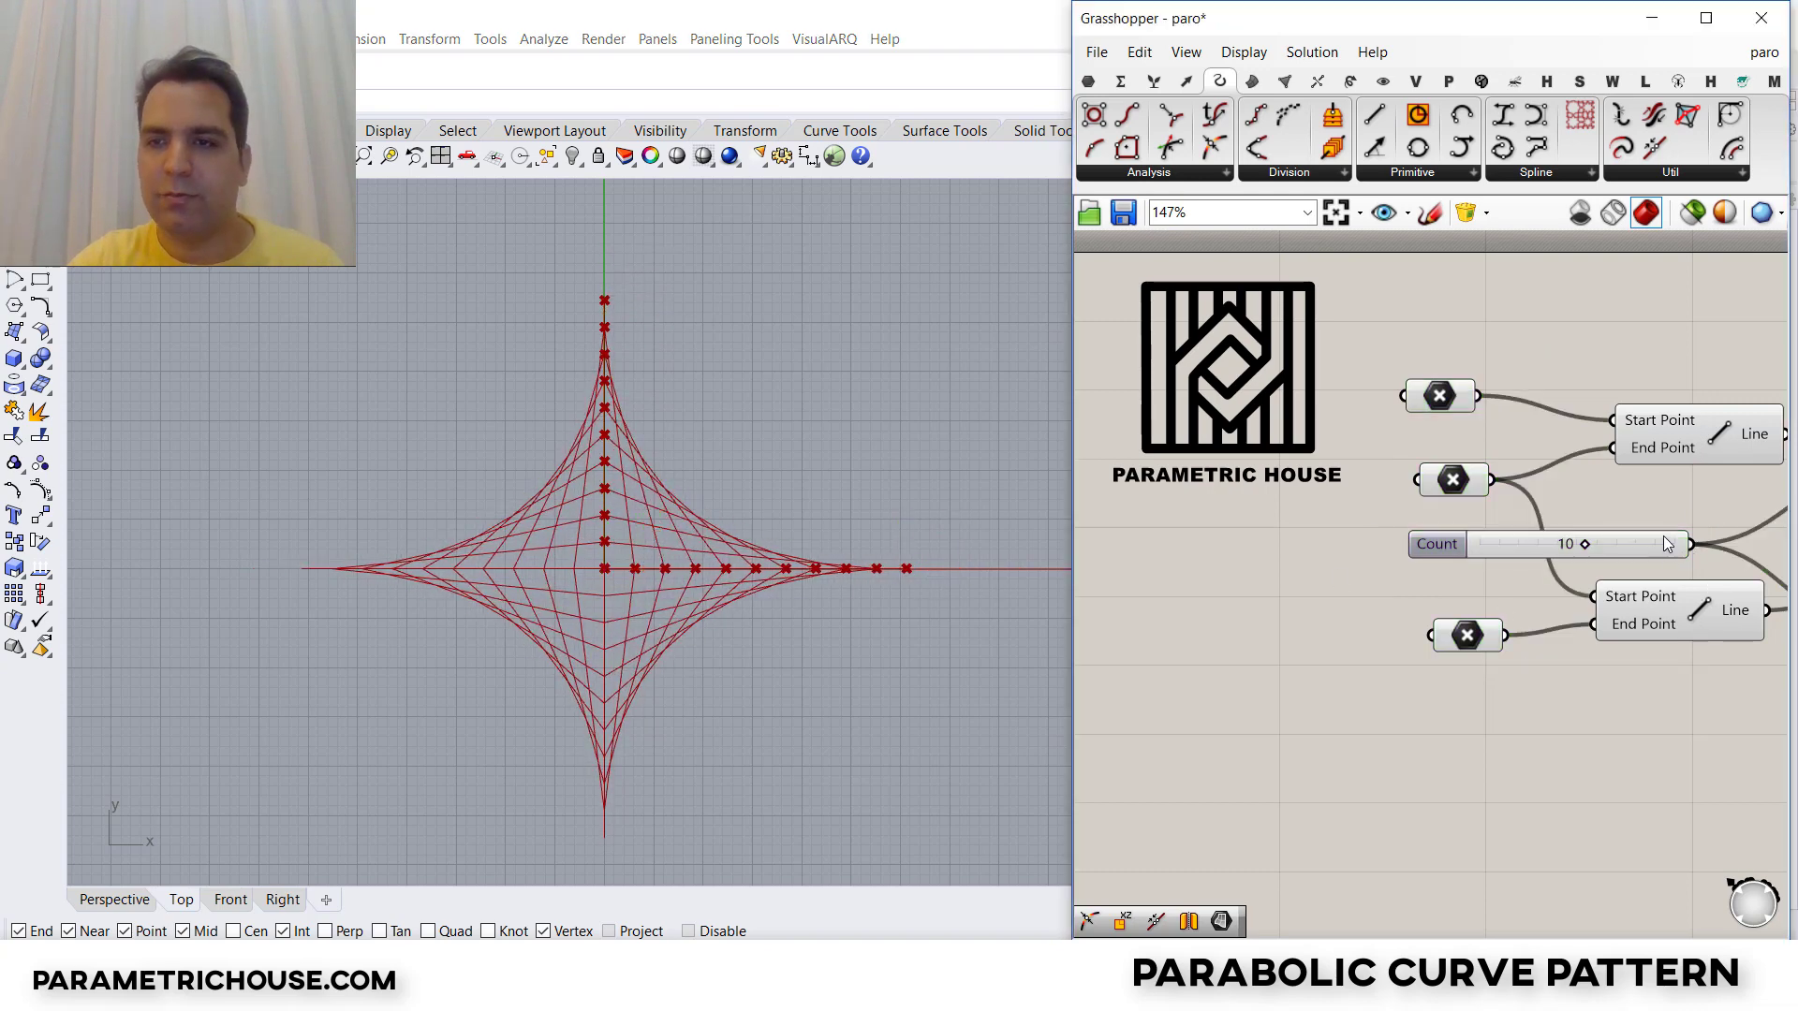
pyautogui.scroll(2, 1360, 571)
pyautogui.moveTo(1364, 548)
pyautogui.mouseDown()
pyautogui.moveTo(1397, 551)
pyautogui.moveTo(1335, 554)
pyautogui.moveTo(1403, 556)
pyautogui.moveTo(1322, 556)
pyautogui.moveTo(1403, 559)
pyautogui.moveTo(1388, 559)
pyautogui.mouseUp()
pyautogui.scroll(-1, 1426, 506)
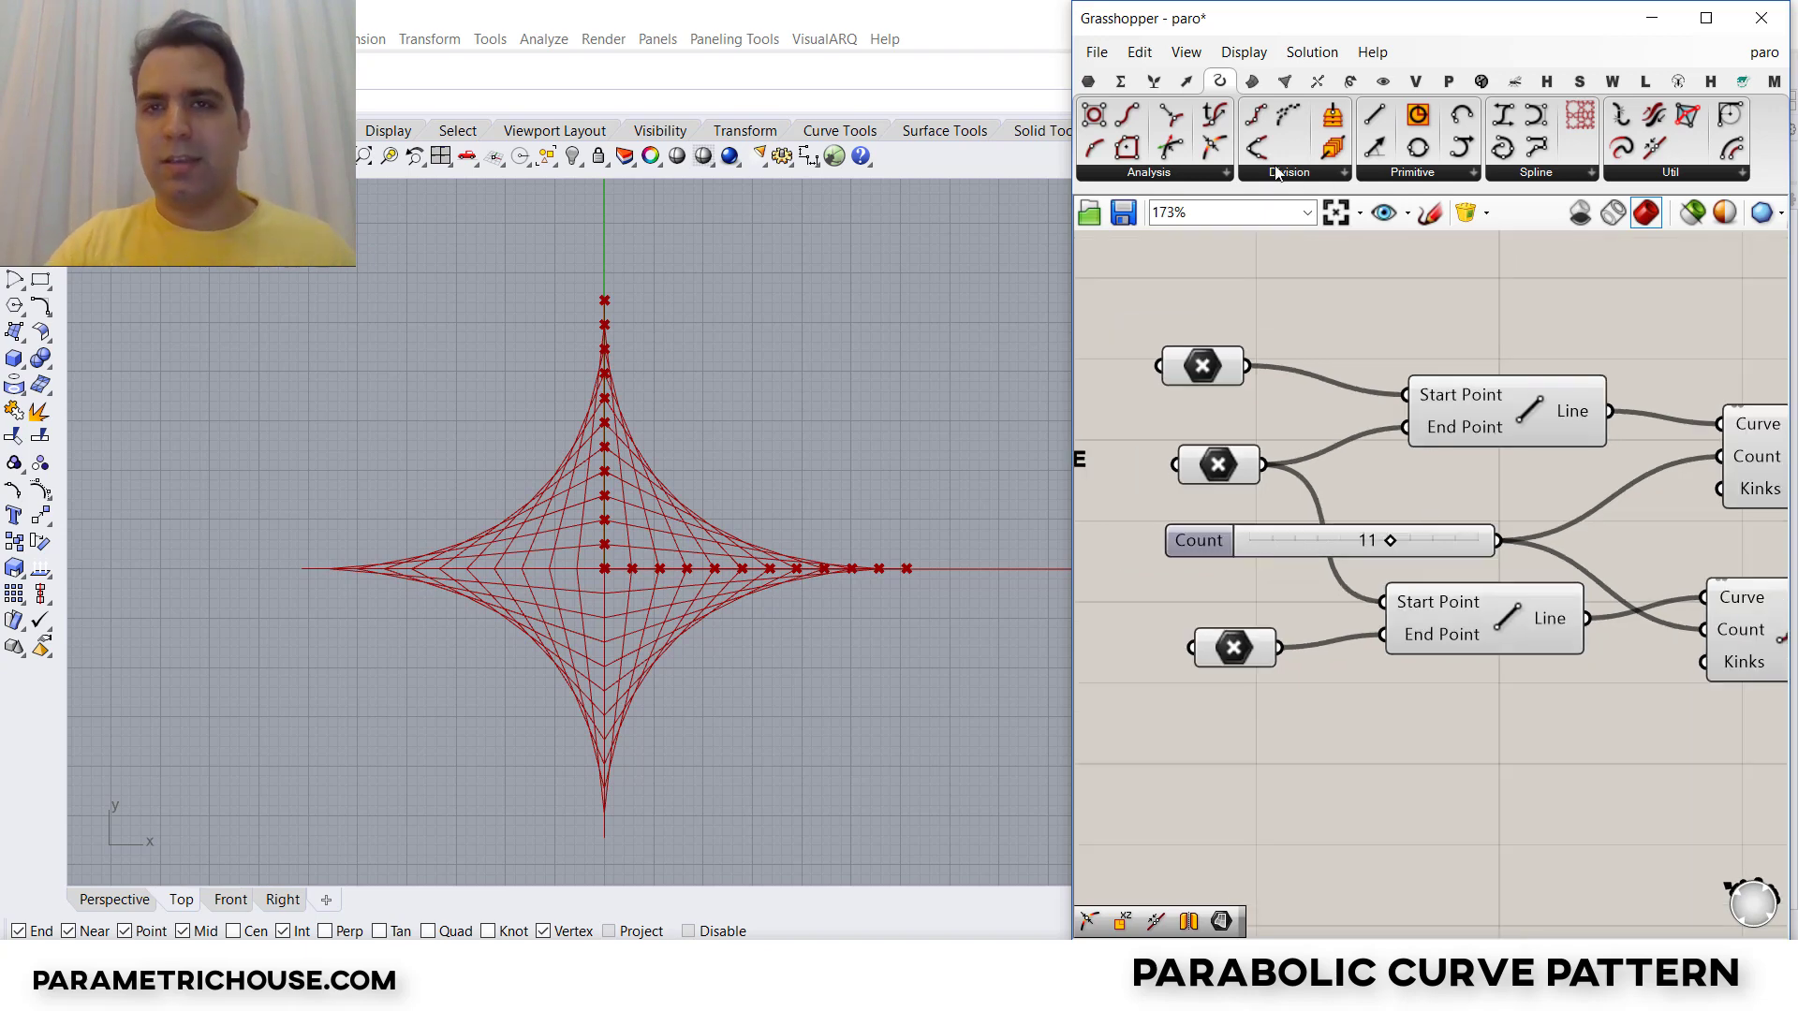
# Step: Create a new blank document with File > New Document
pyautogui.click(1097, 52)
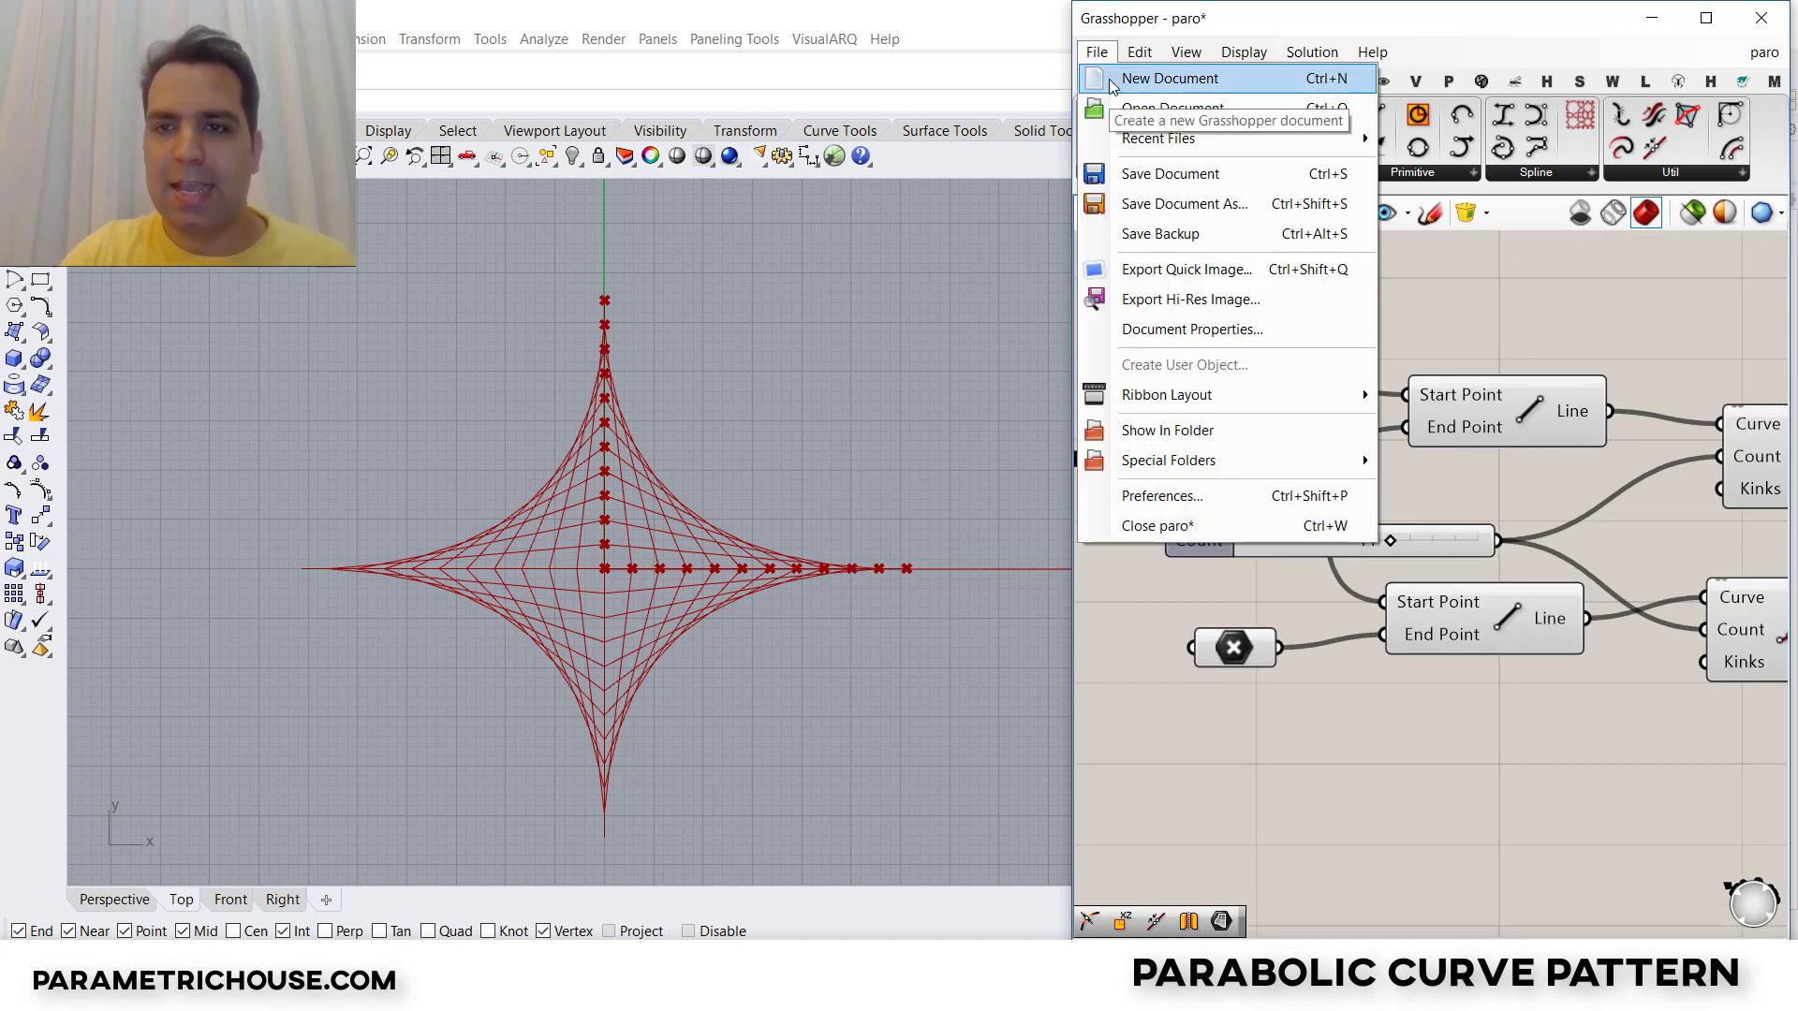
pyautogui.click(1113, 84)
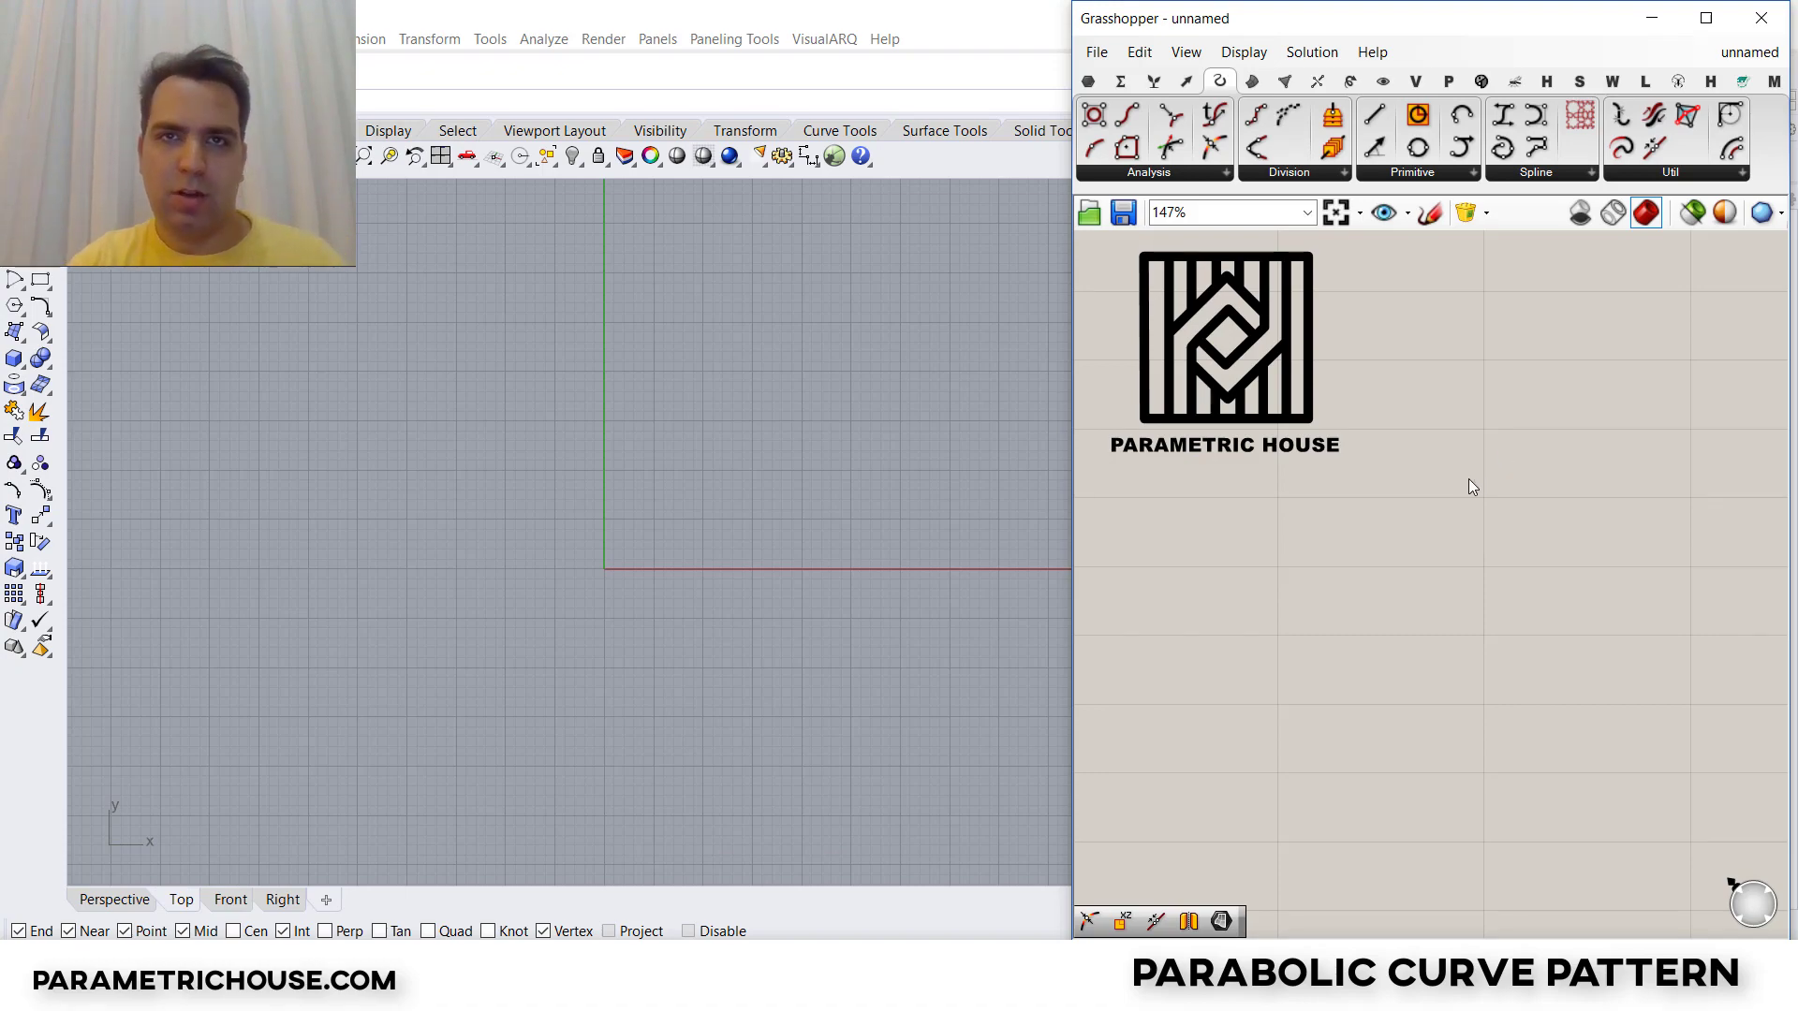
# Step: Place a Point parameter from the Params tab and position it on the canvas
pyautogui.click(1091, 85)
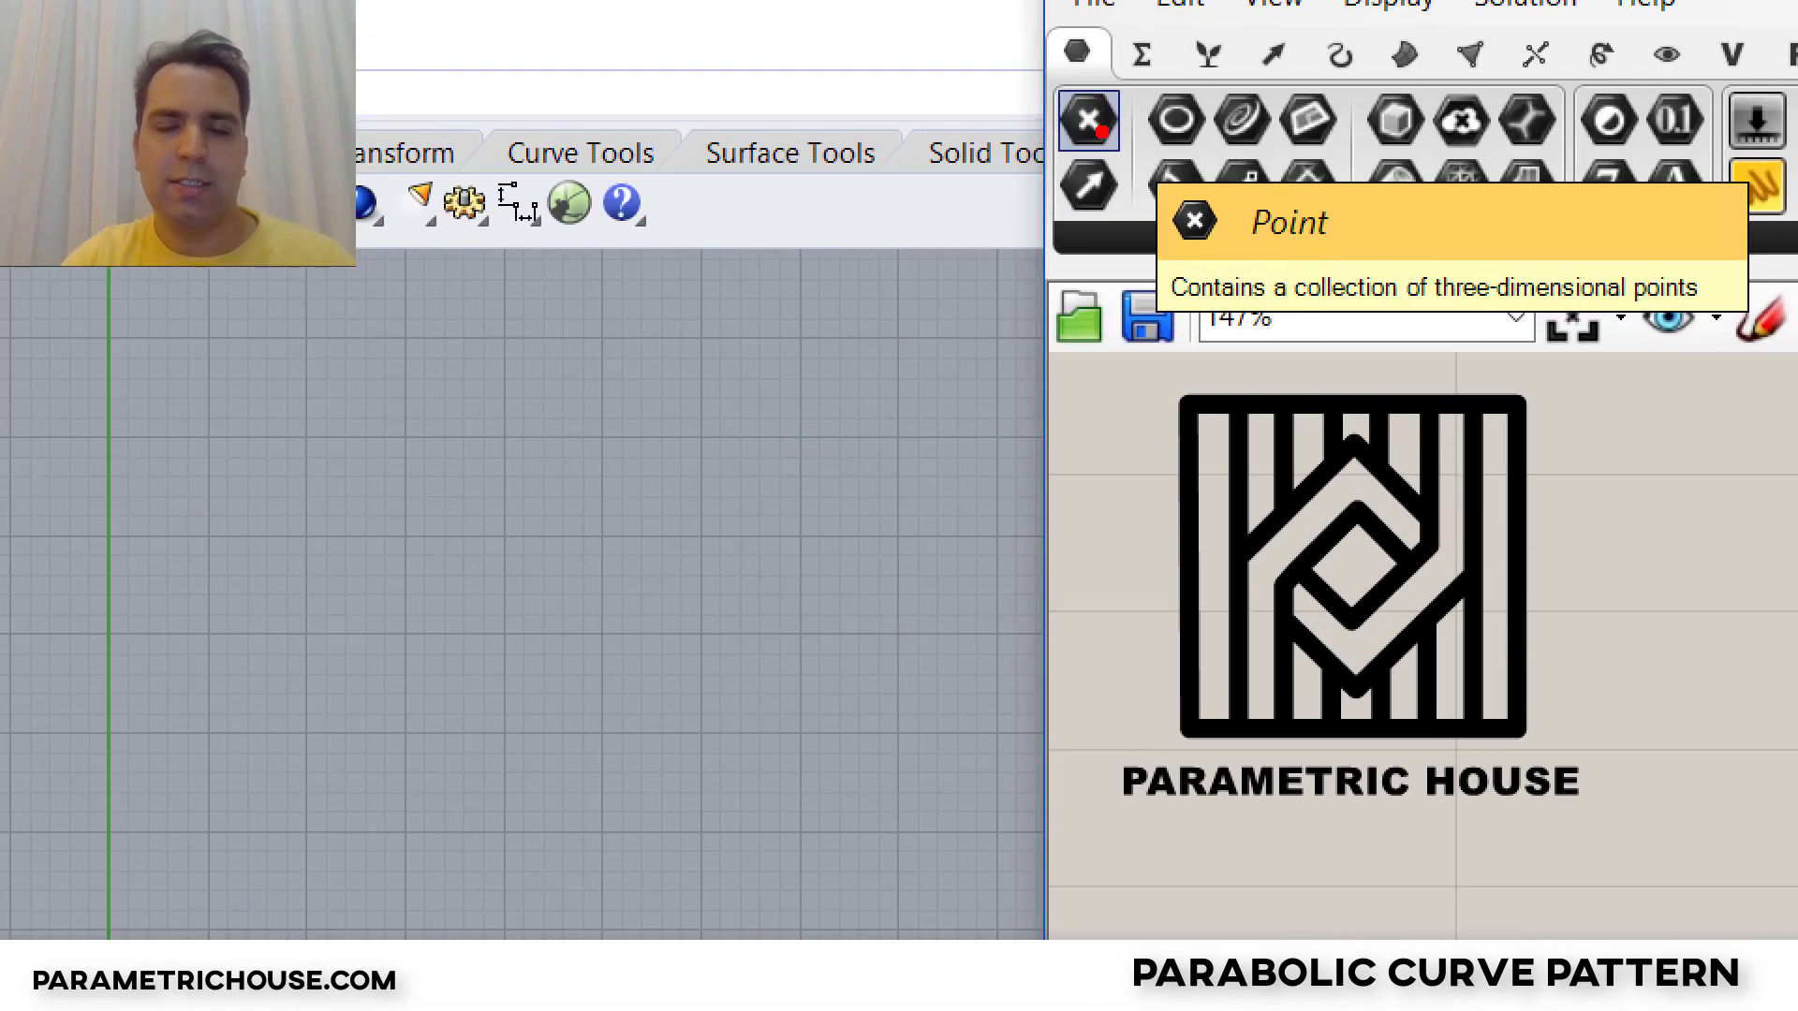
pyautogui.moveTo(1477, 490); pyautogui.dragTo(1461, 496)
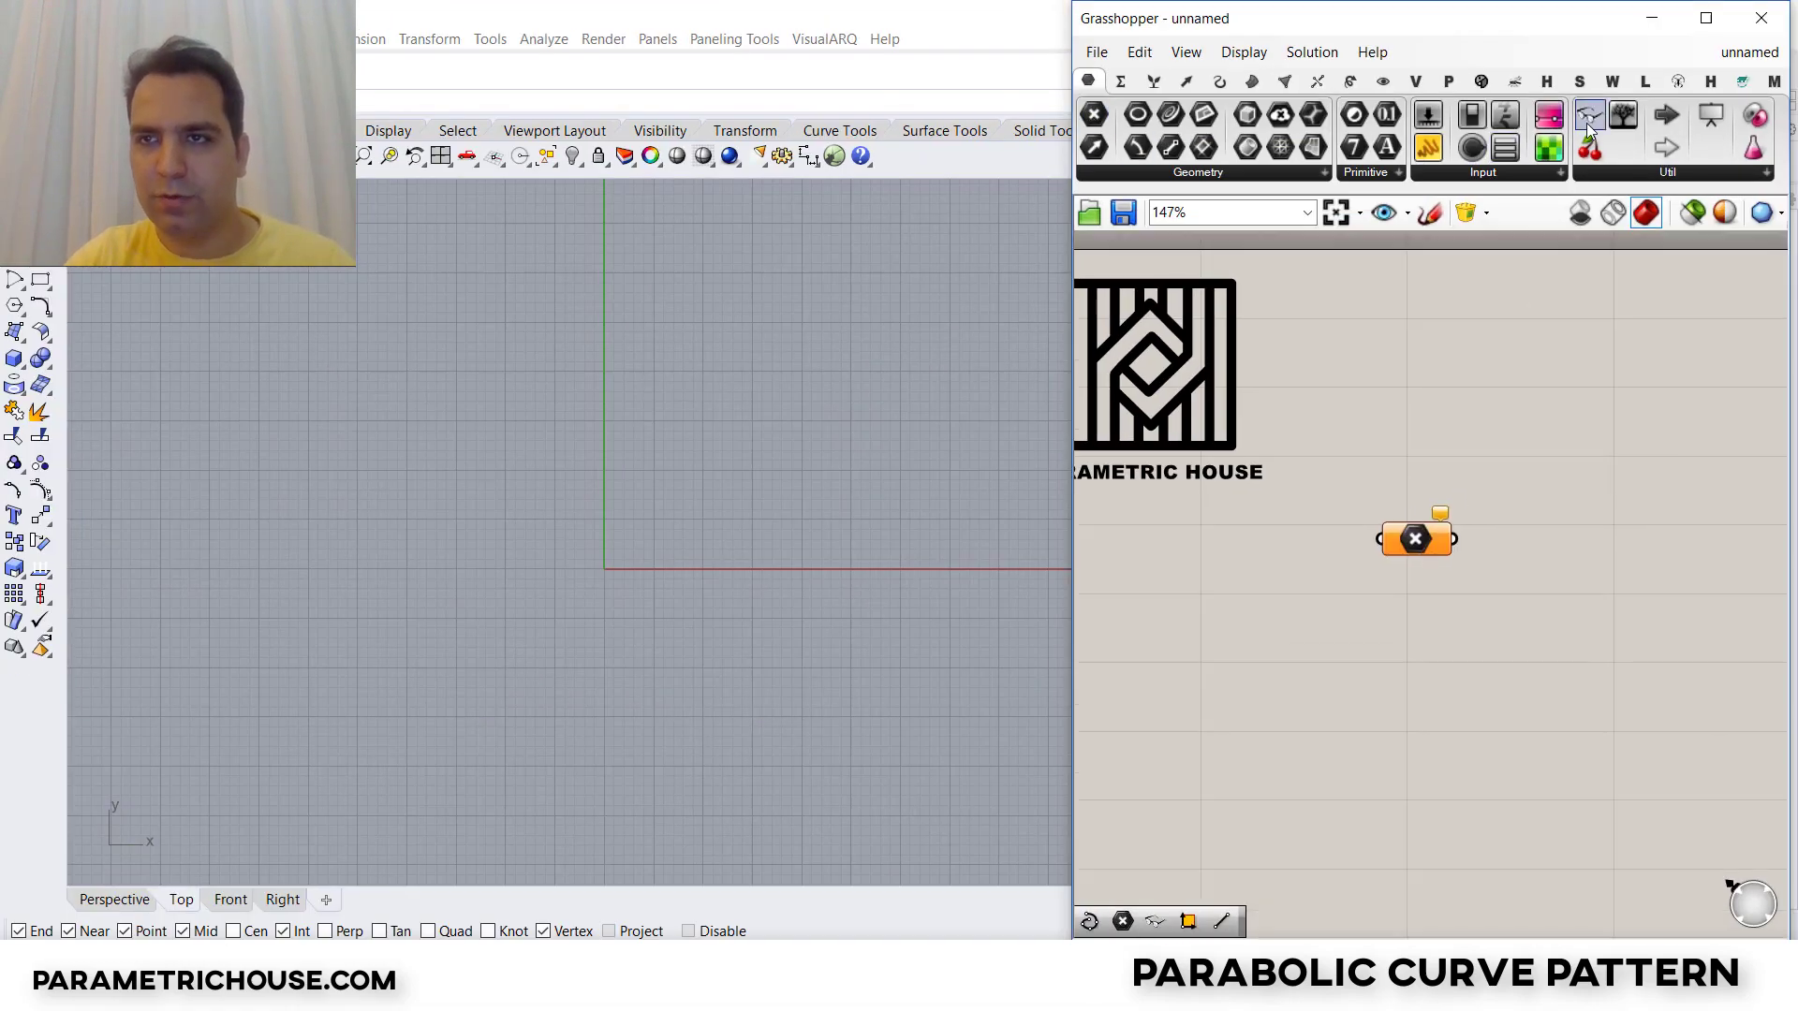
pyautogui.scroll(-3, 1560, 422)
pyautogui.scroll(3, 1565, 510)
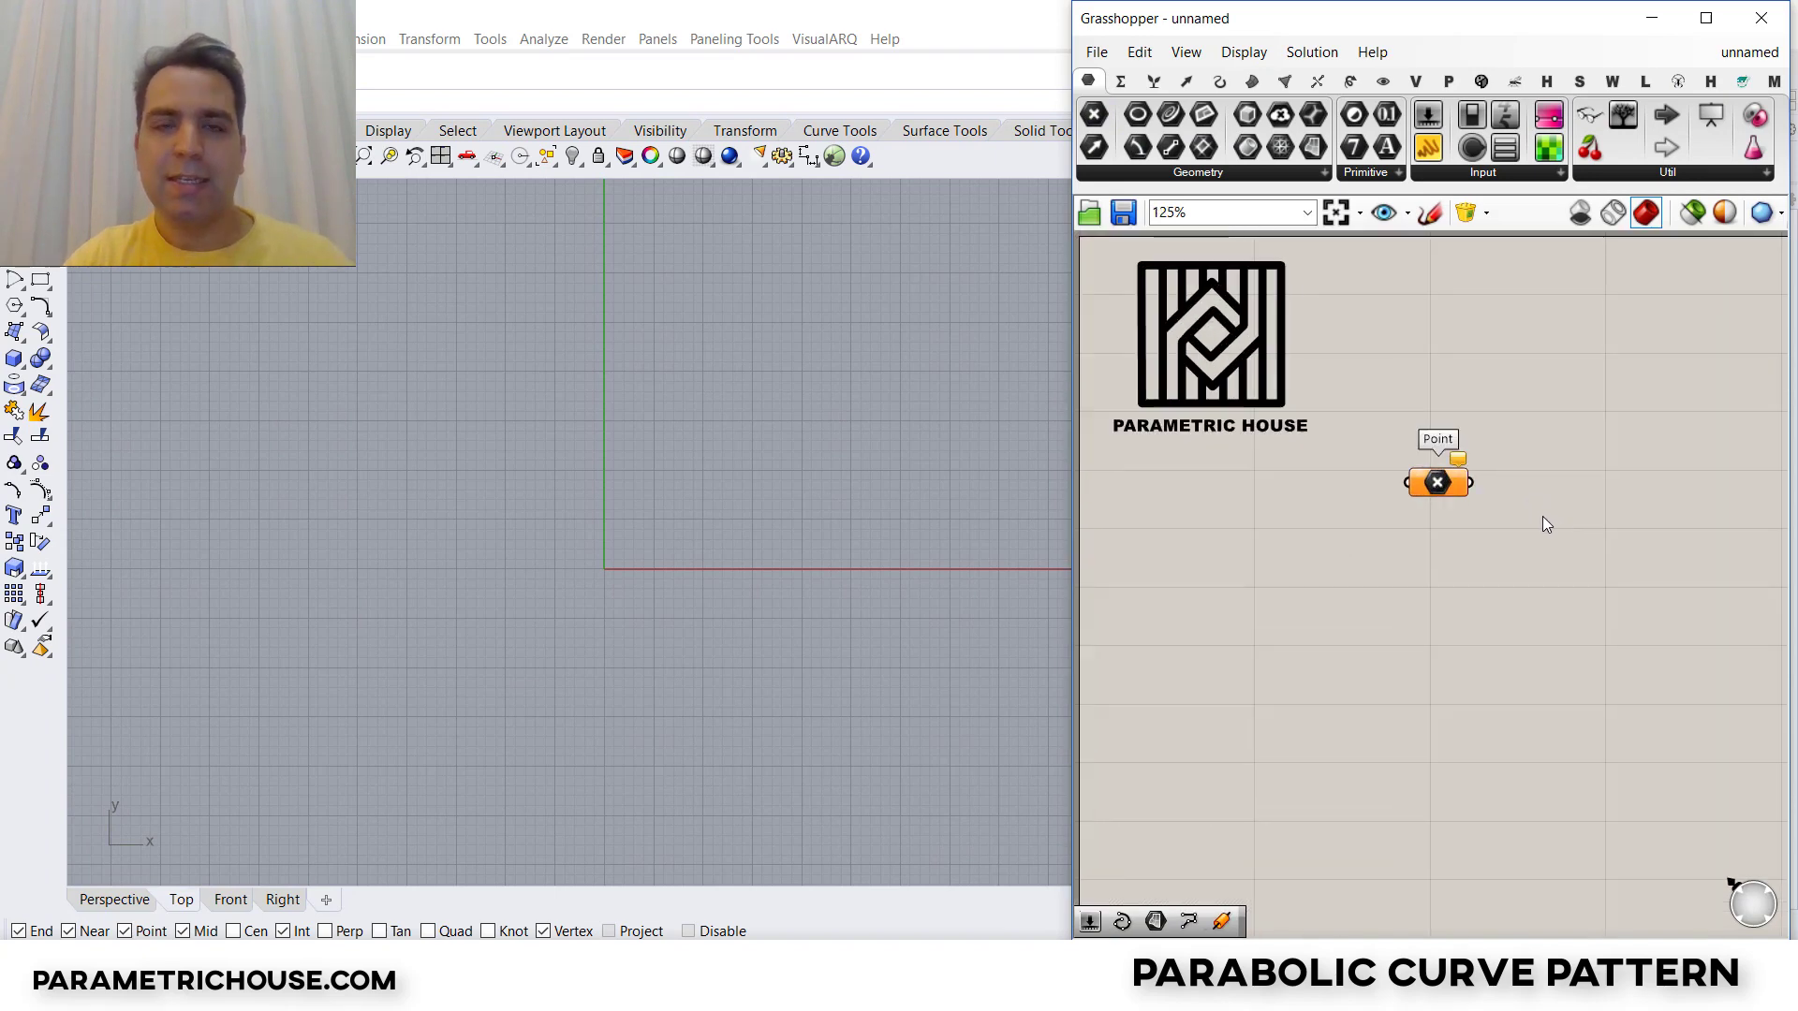
pyautogui.scroll(1, 1498, 539)
pyautogui.scroll(2, 1495, 539)
pyautogui.moveTo(1418, 488); pyautogui.dragTo(1288, 613, button='right')
pyautogui.moveTo(1272, 567); pyautogui.dragTo(1262, 727)
# Step: Copy and paste the Point parameter twice to make three in total
pyautogui.hotkey('ctrl', 'c')
pyautogui.hotkey('ctrl', 'v')
pyautogui.hotkey('ctrl', 'c')
pyautogui.hotkey('ctrl', 'v')
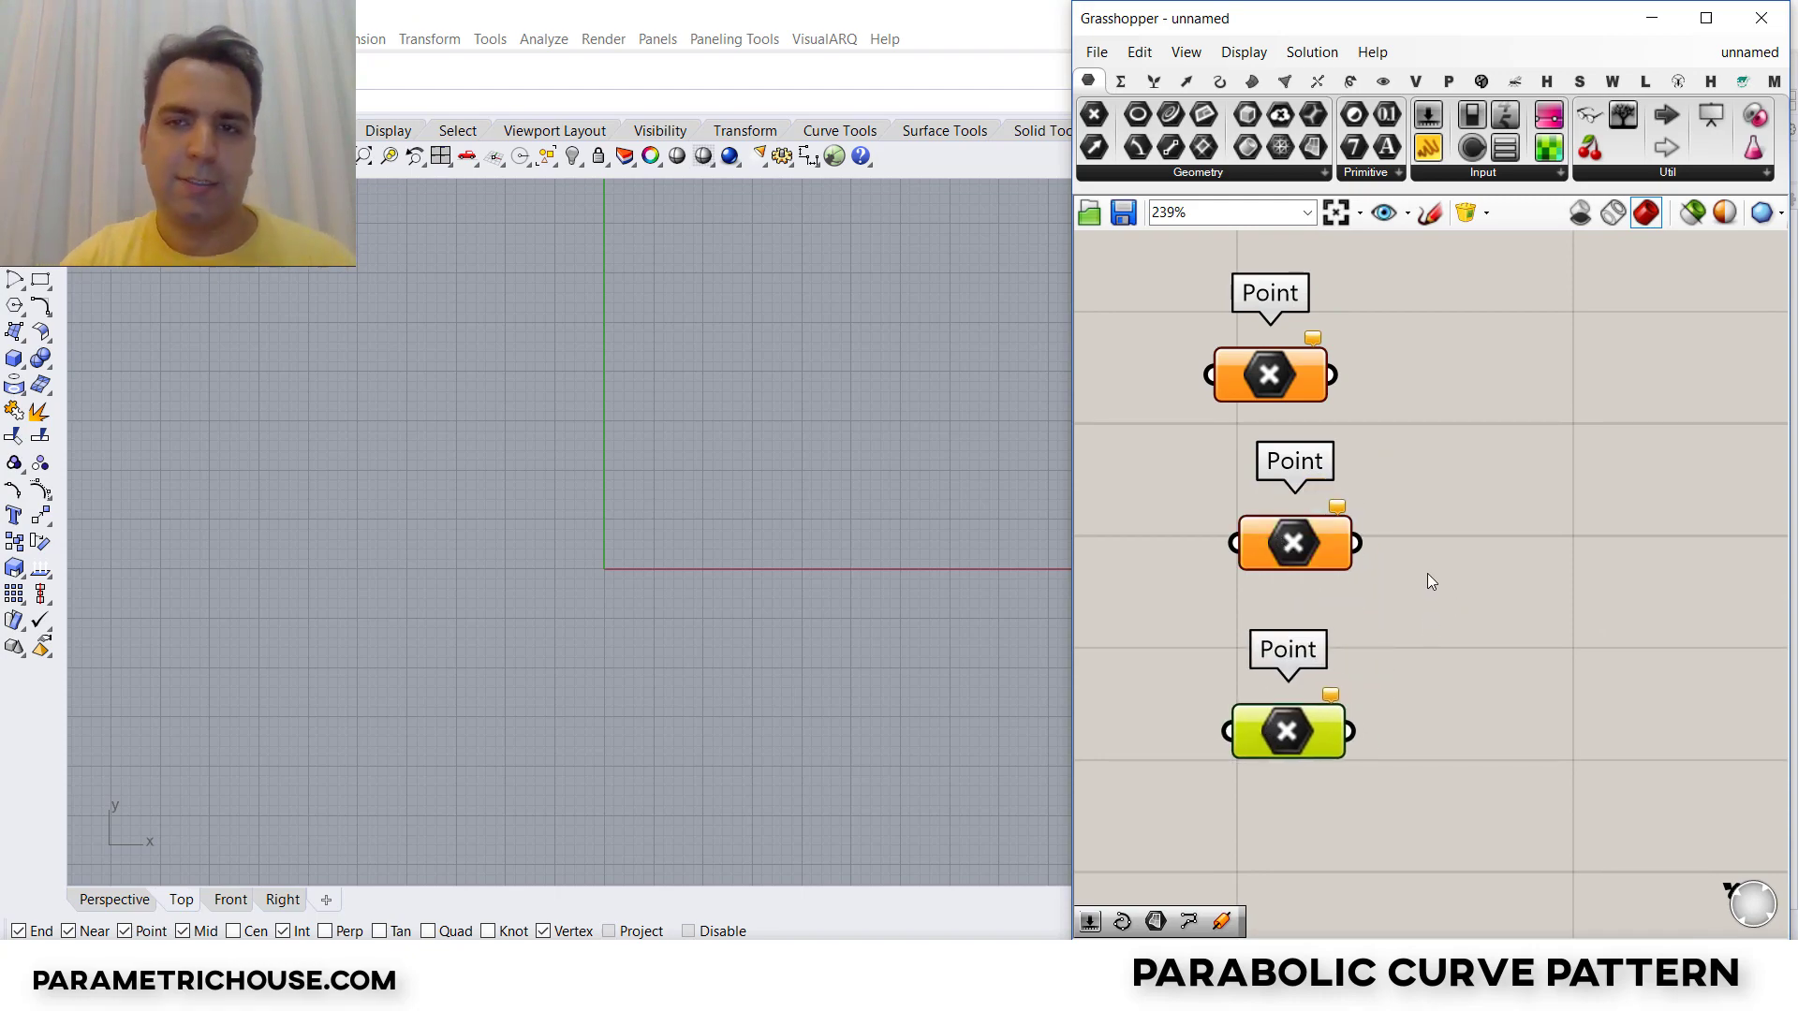
# Step: Set the top Point parameter to one point at the origin (0)
pyautogui.rightClick(1272, 379)
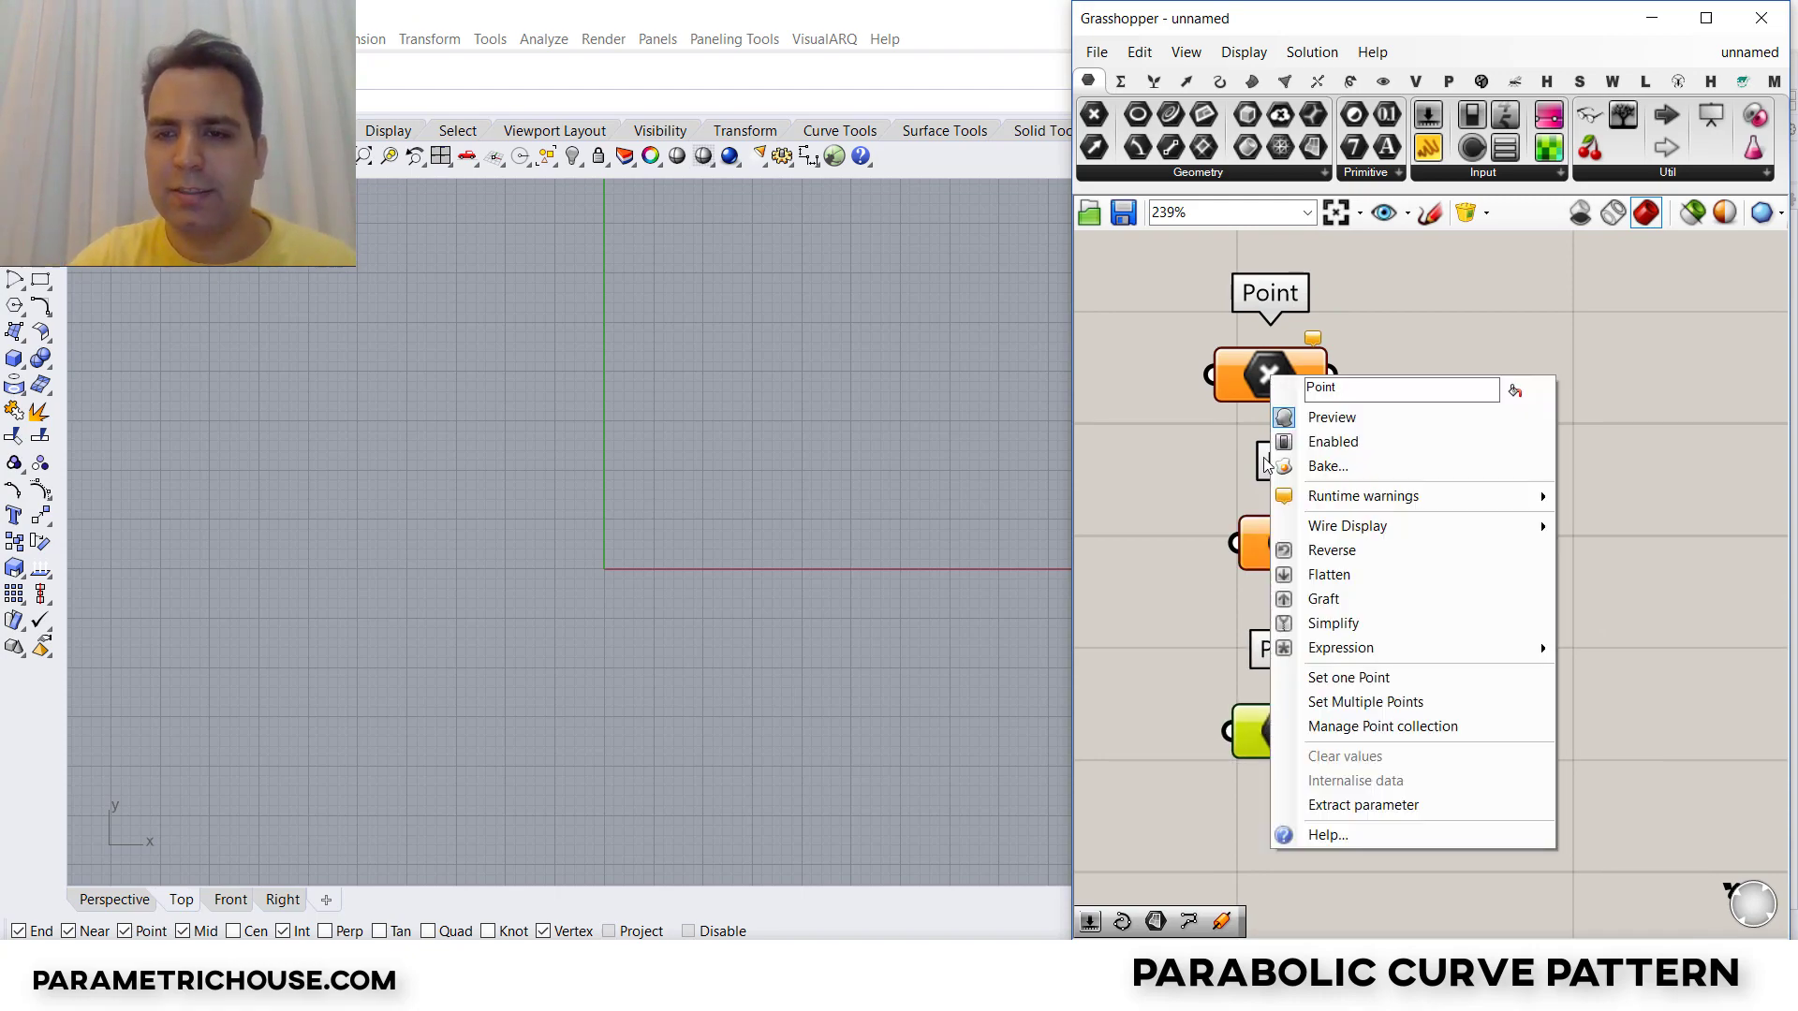
pyautogui.click(1348, 678)
pyautogui.write('0')
pyautogui.press('Return')
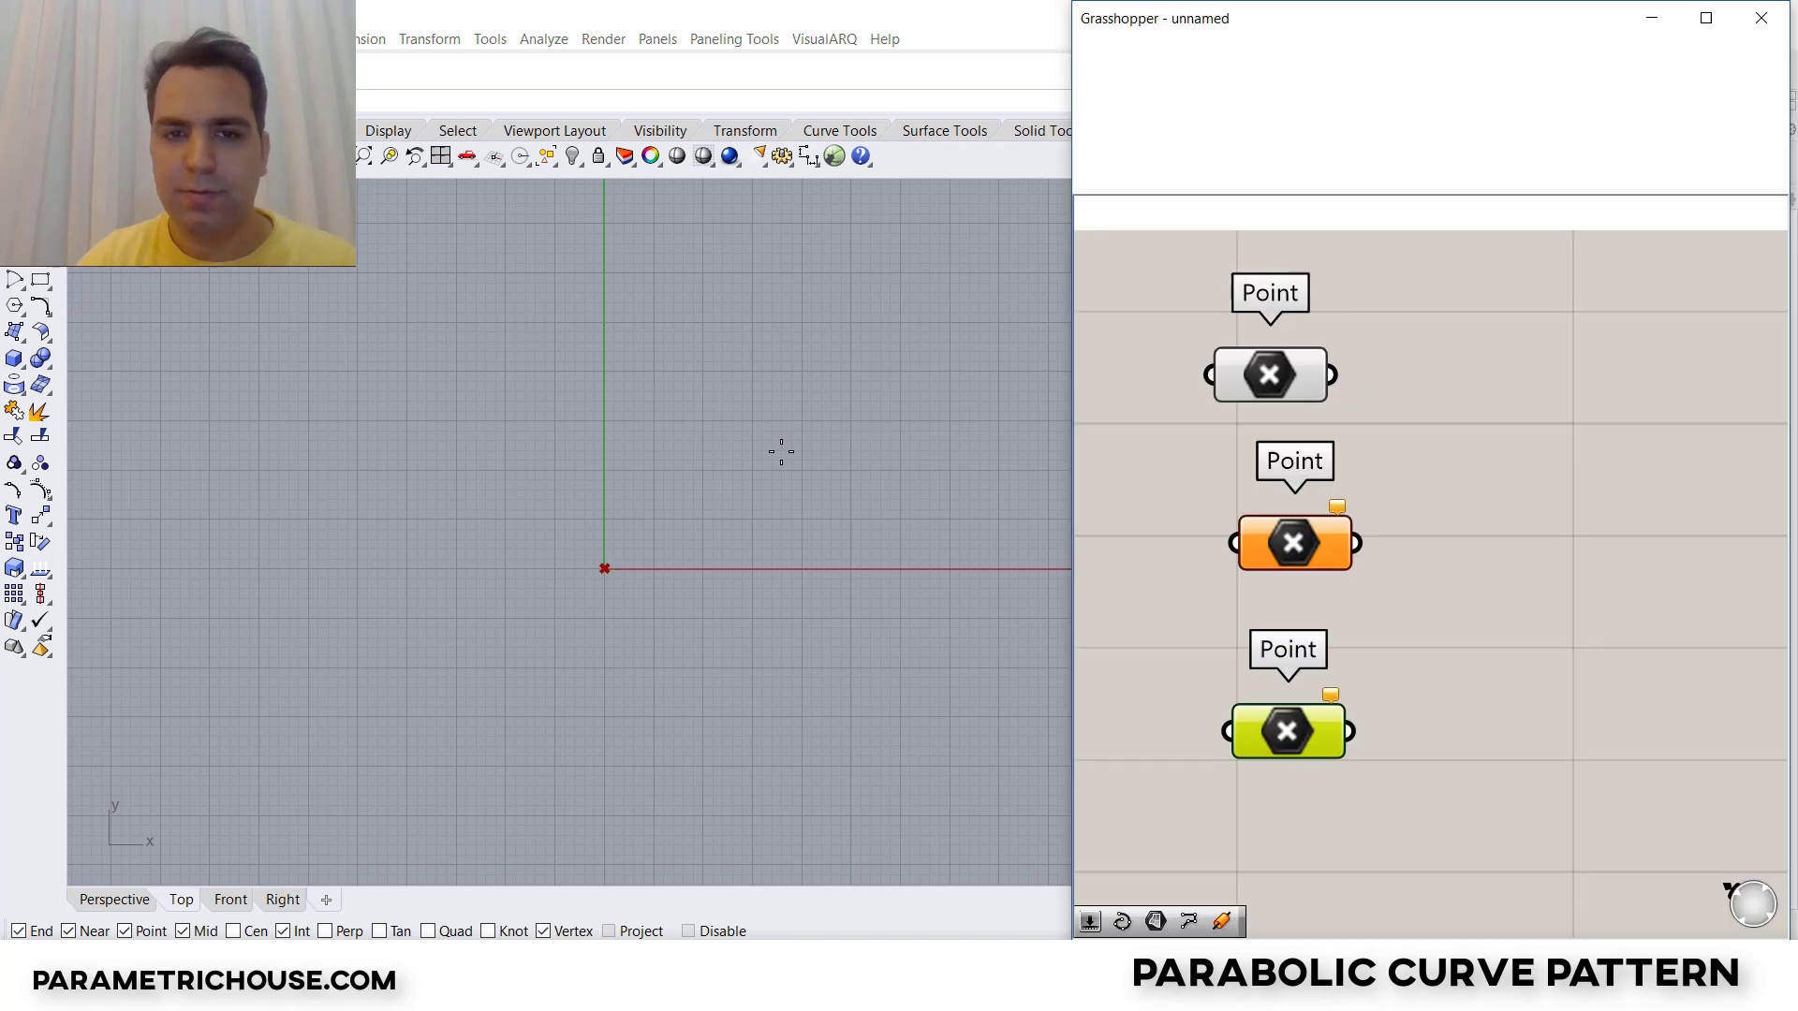
# Step: Turn on gumball display and drag the first point up the Y axis
pyautogui.click(1273, 381)
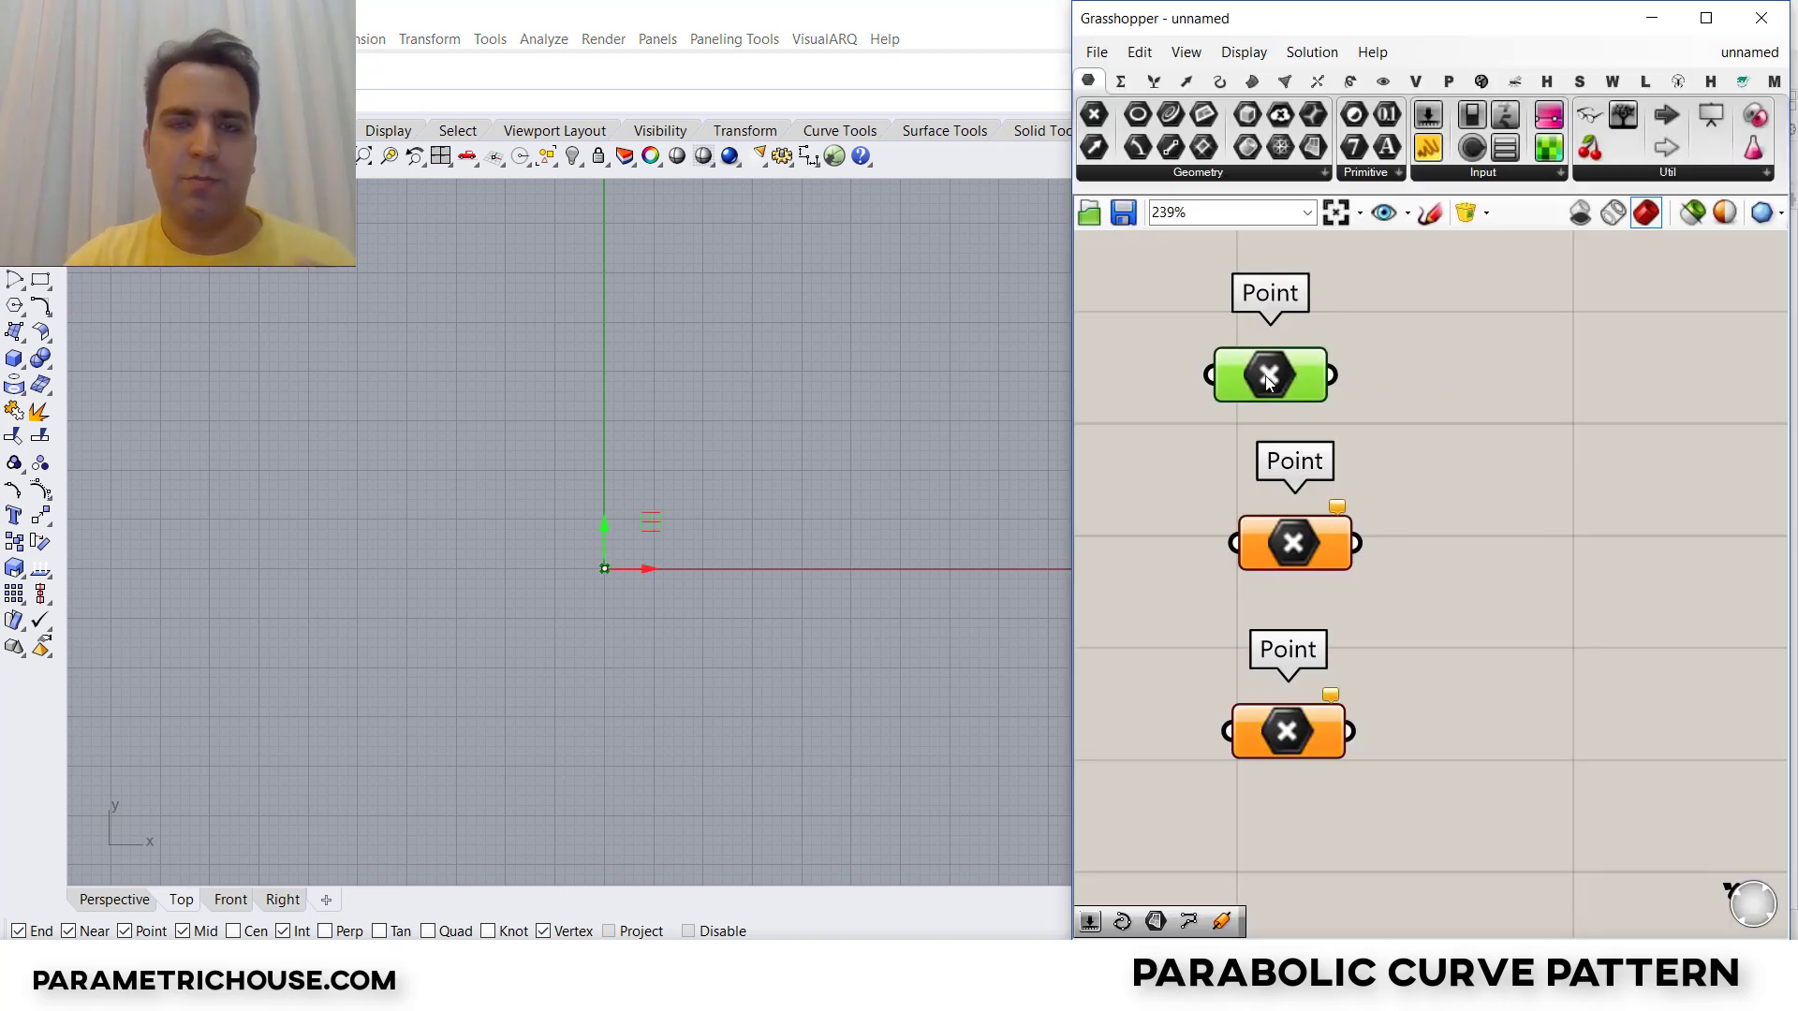
pyautogui.click(1241, 54)
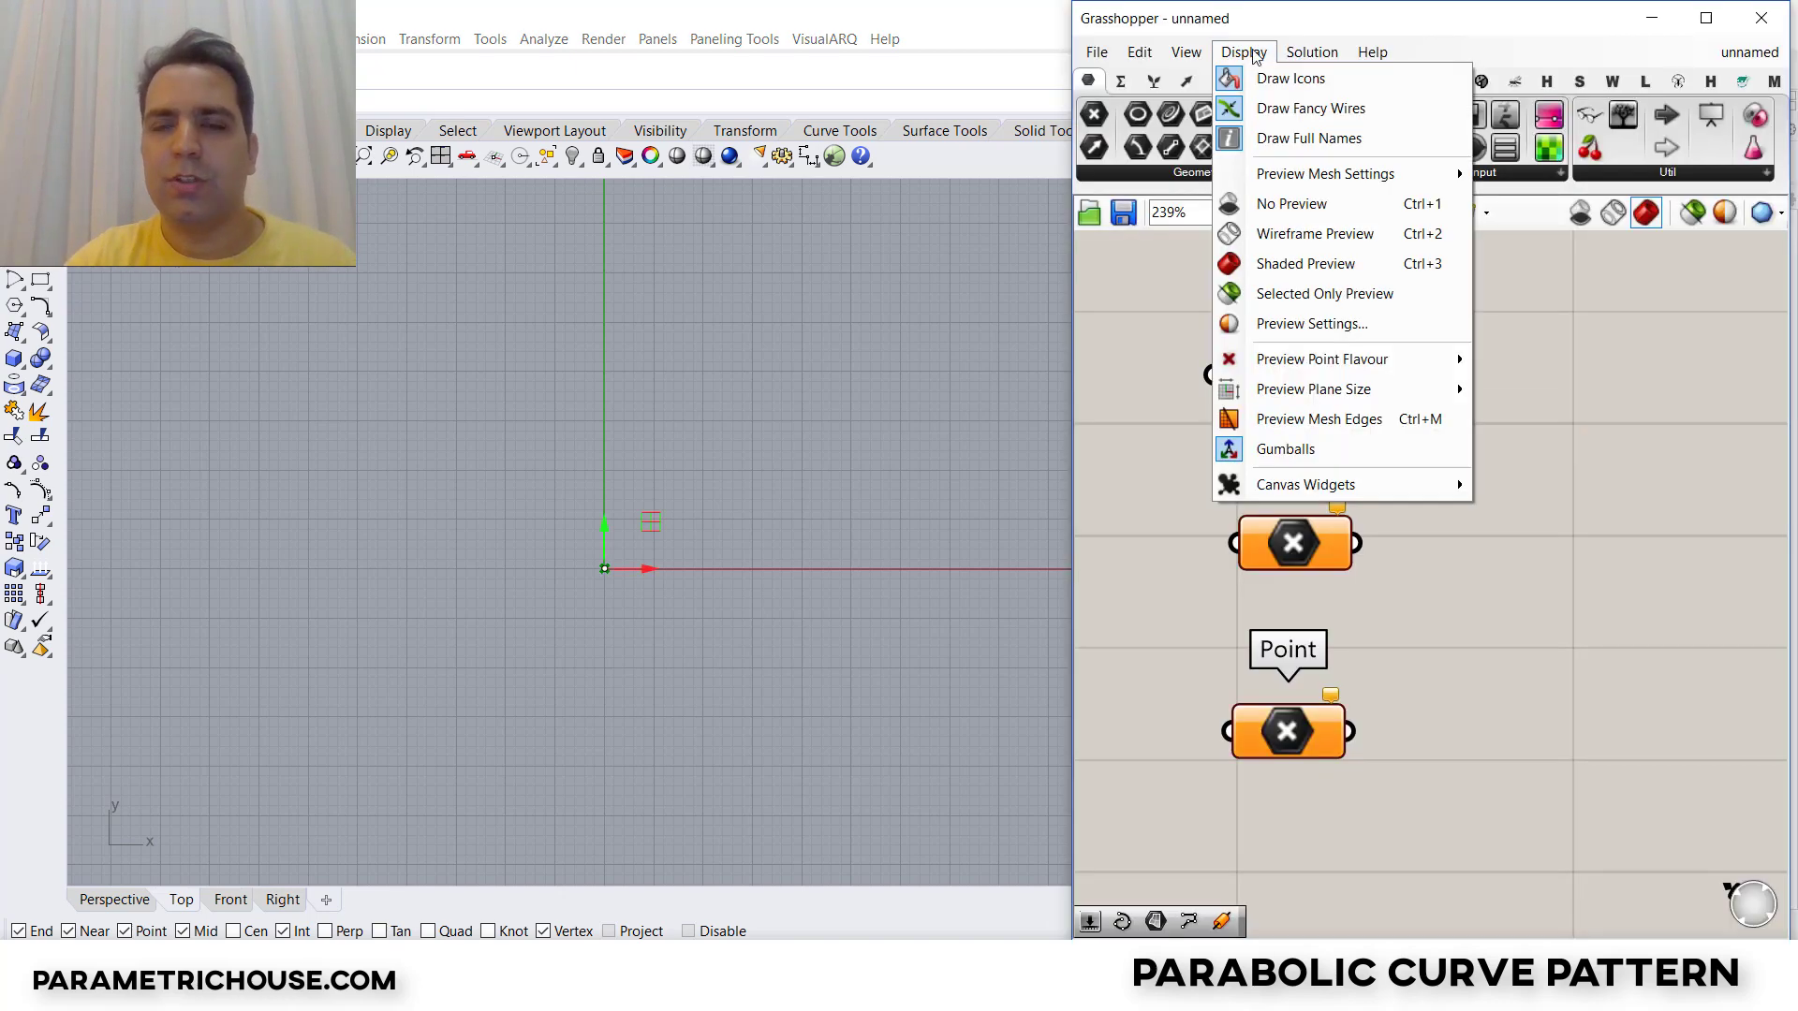
pyautogui.moveTo(1306, 56)
pyautogui.click(1246, 54)
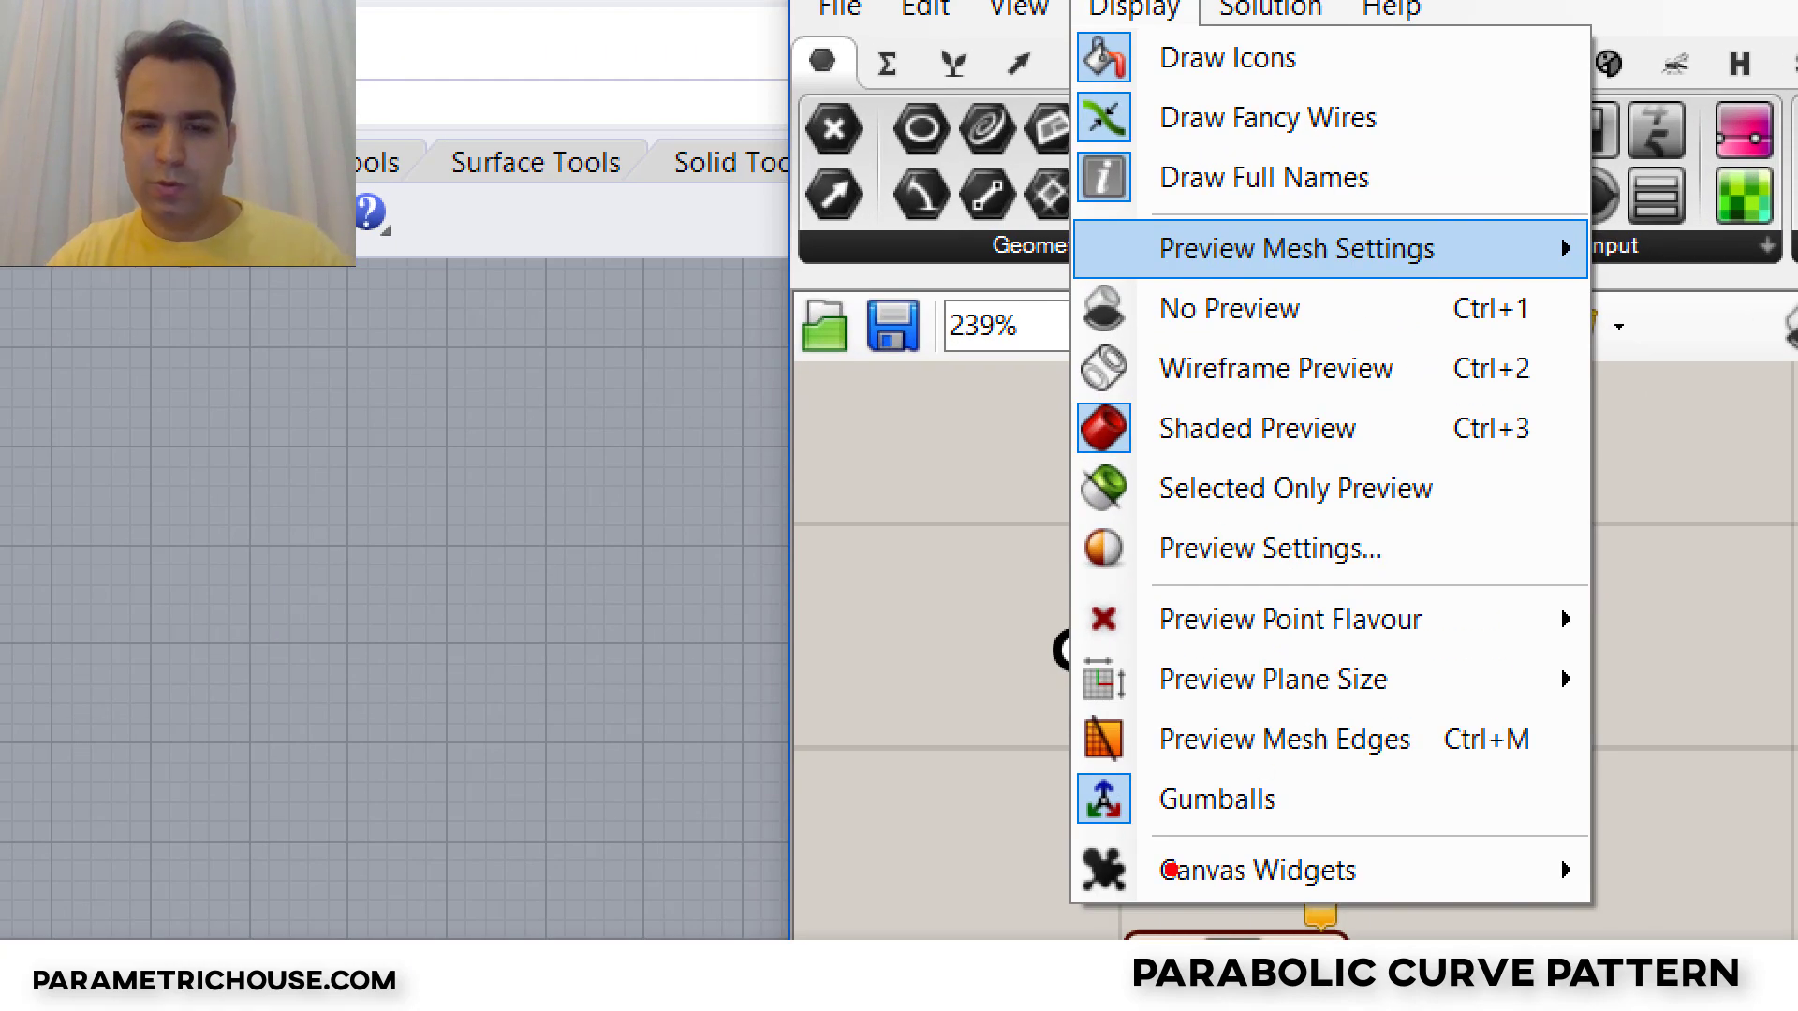
pyautogui.keyDown('ctrl'); pyautogui.moveTo(1017, 738); pyautogui.dragTo(1369, 855); pyautogui.keyUp('ctrl')
pyautogui.press('Escape')
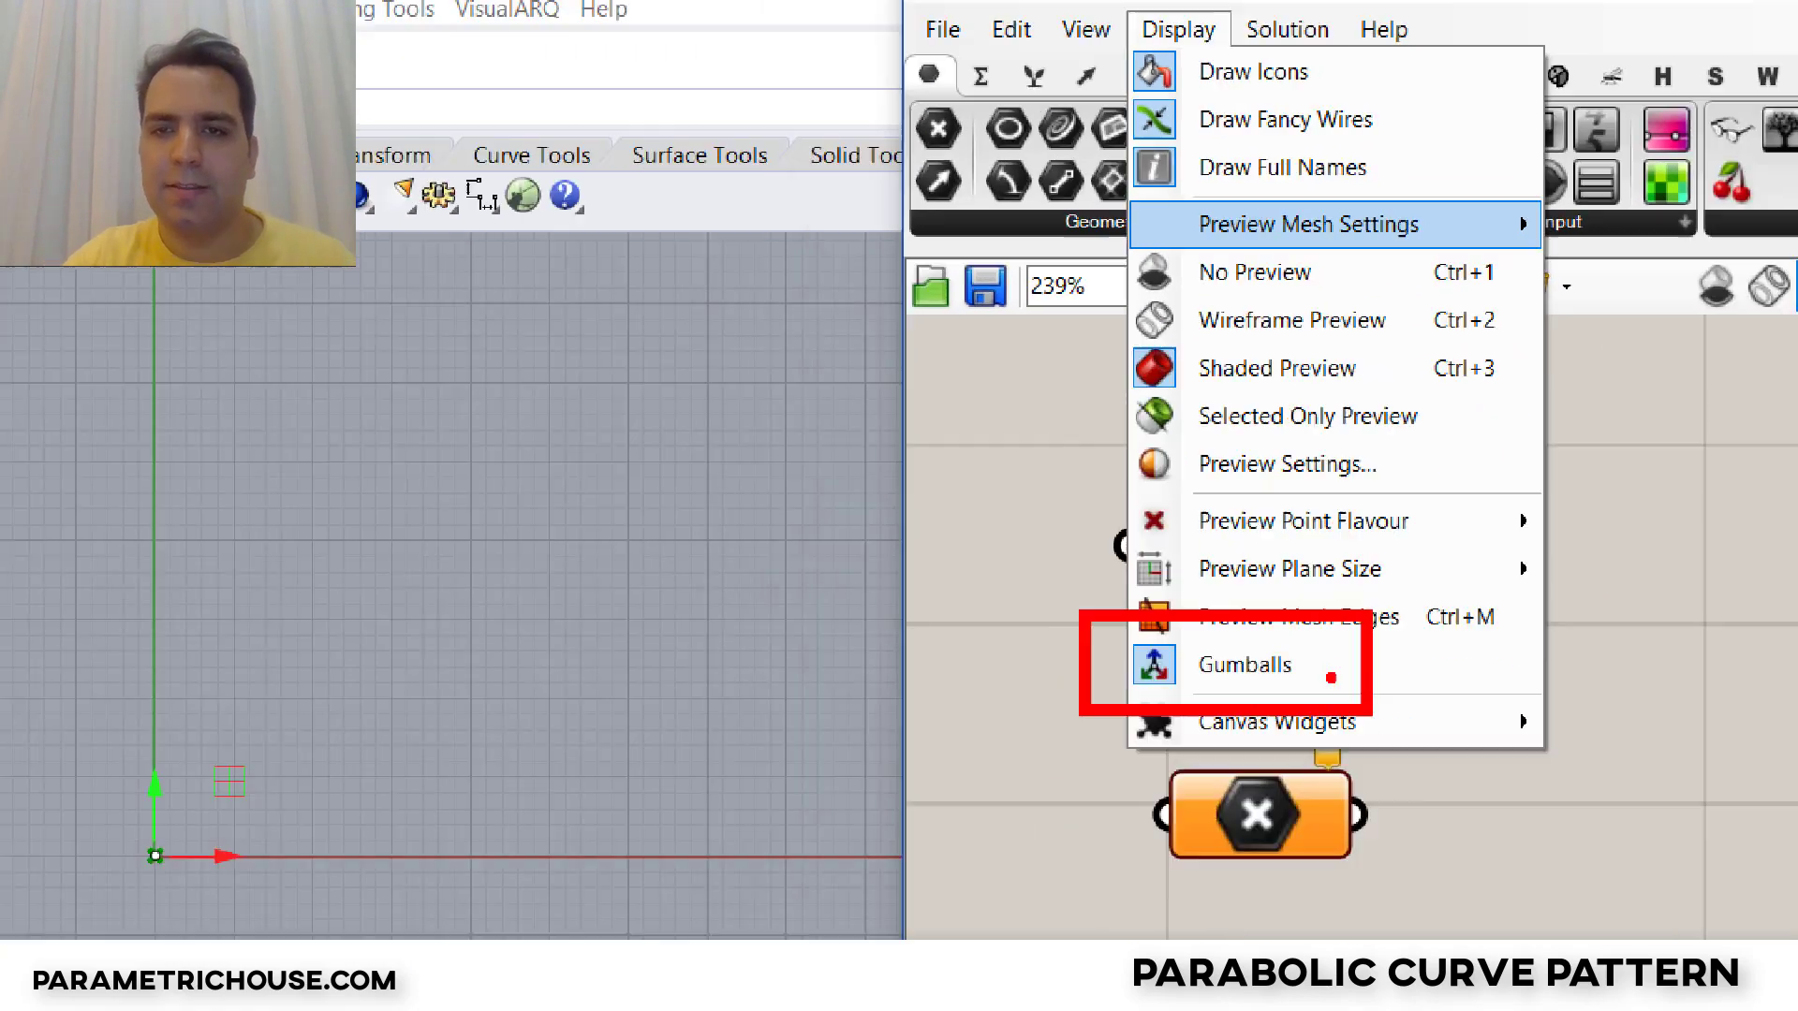
pyautogui.click(1334, 313)
pyautogui.click(1273, 384)
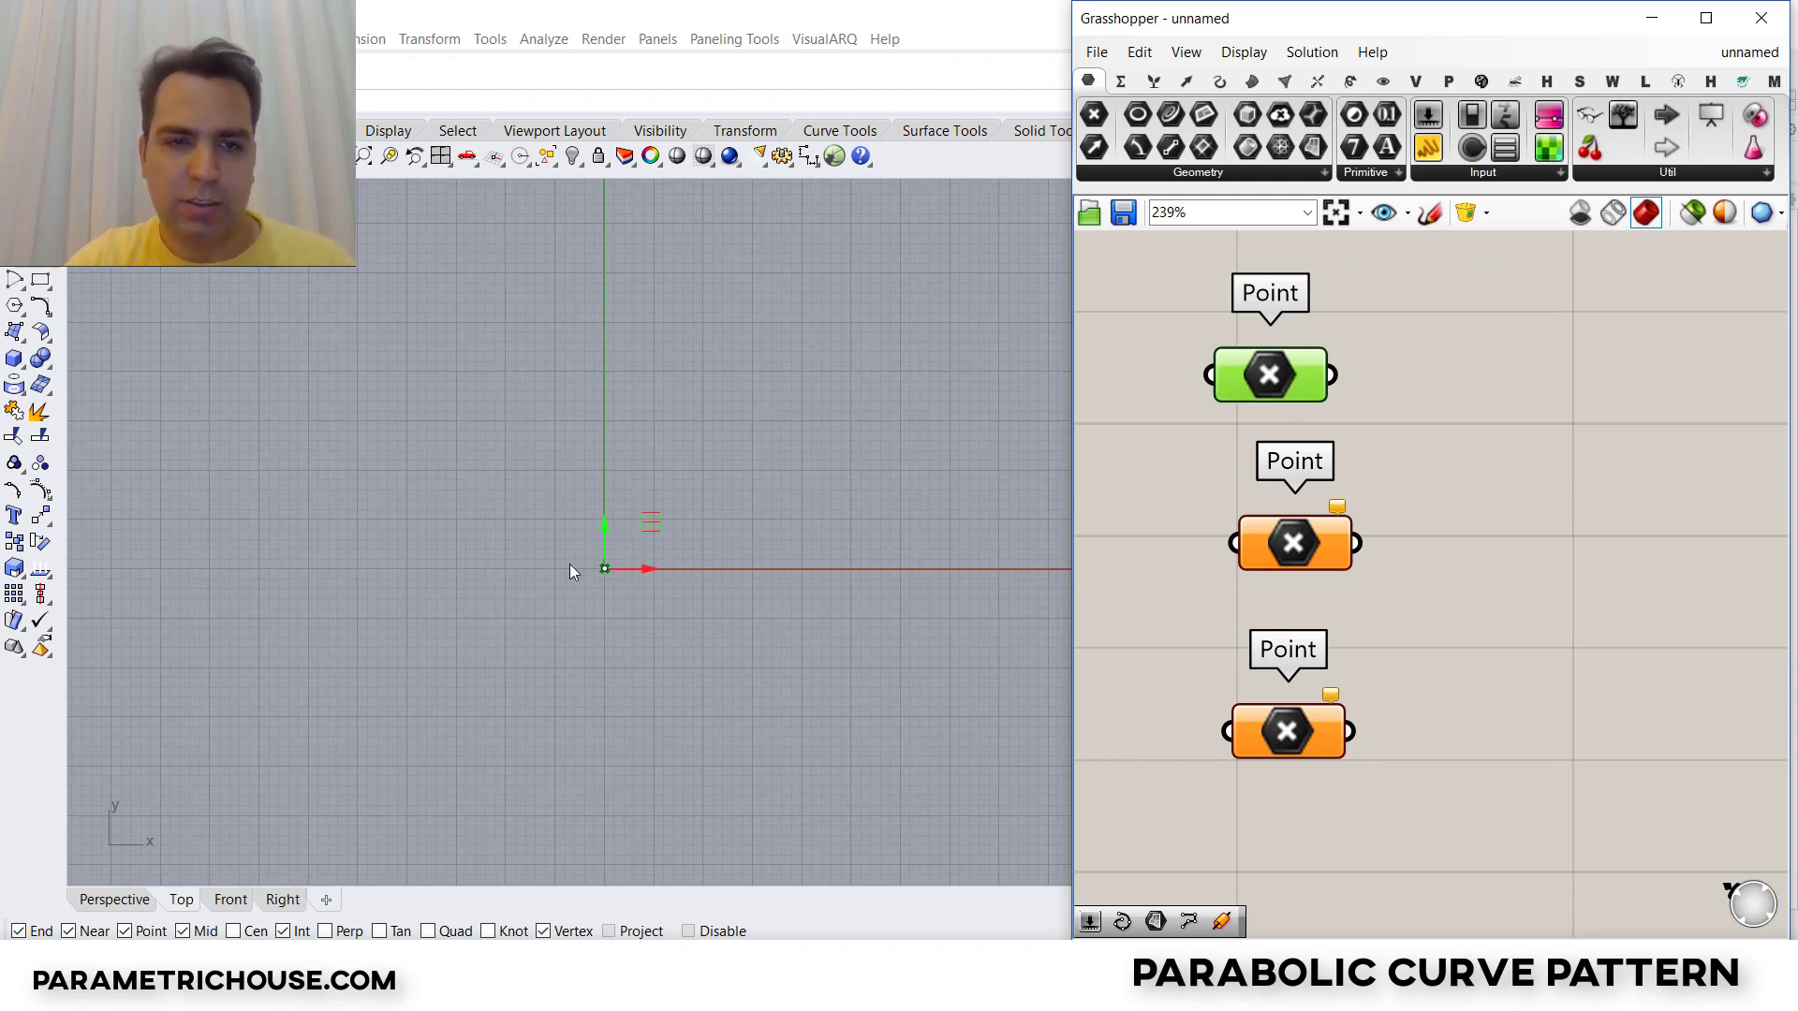
pyautogui.moveTo(613, 543); pyautogui.dragTo(617, 436)
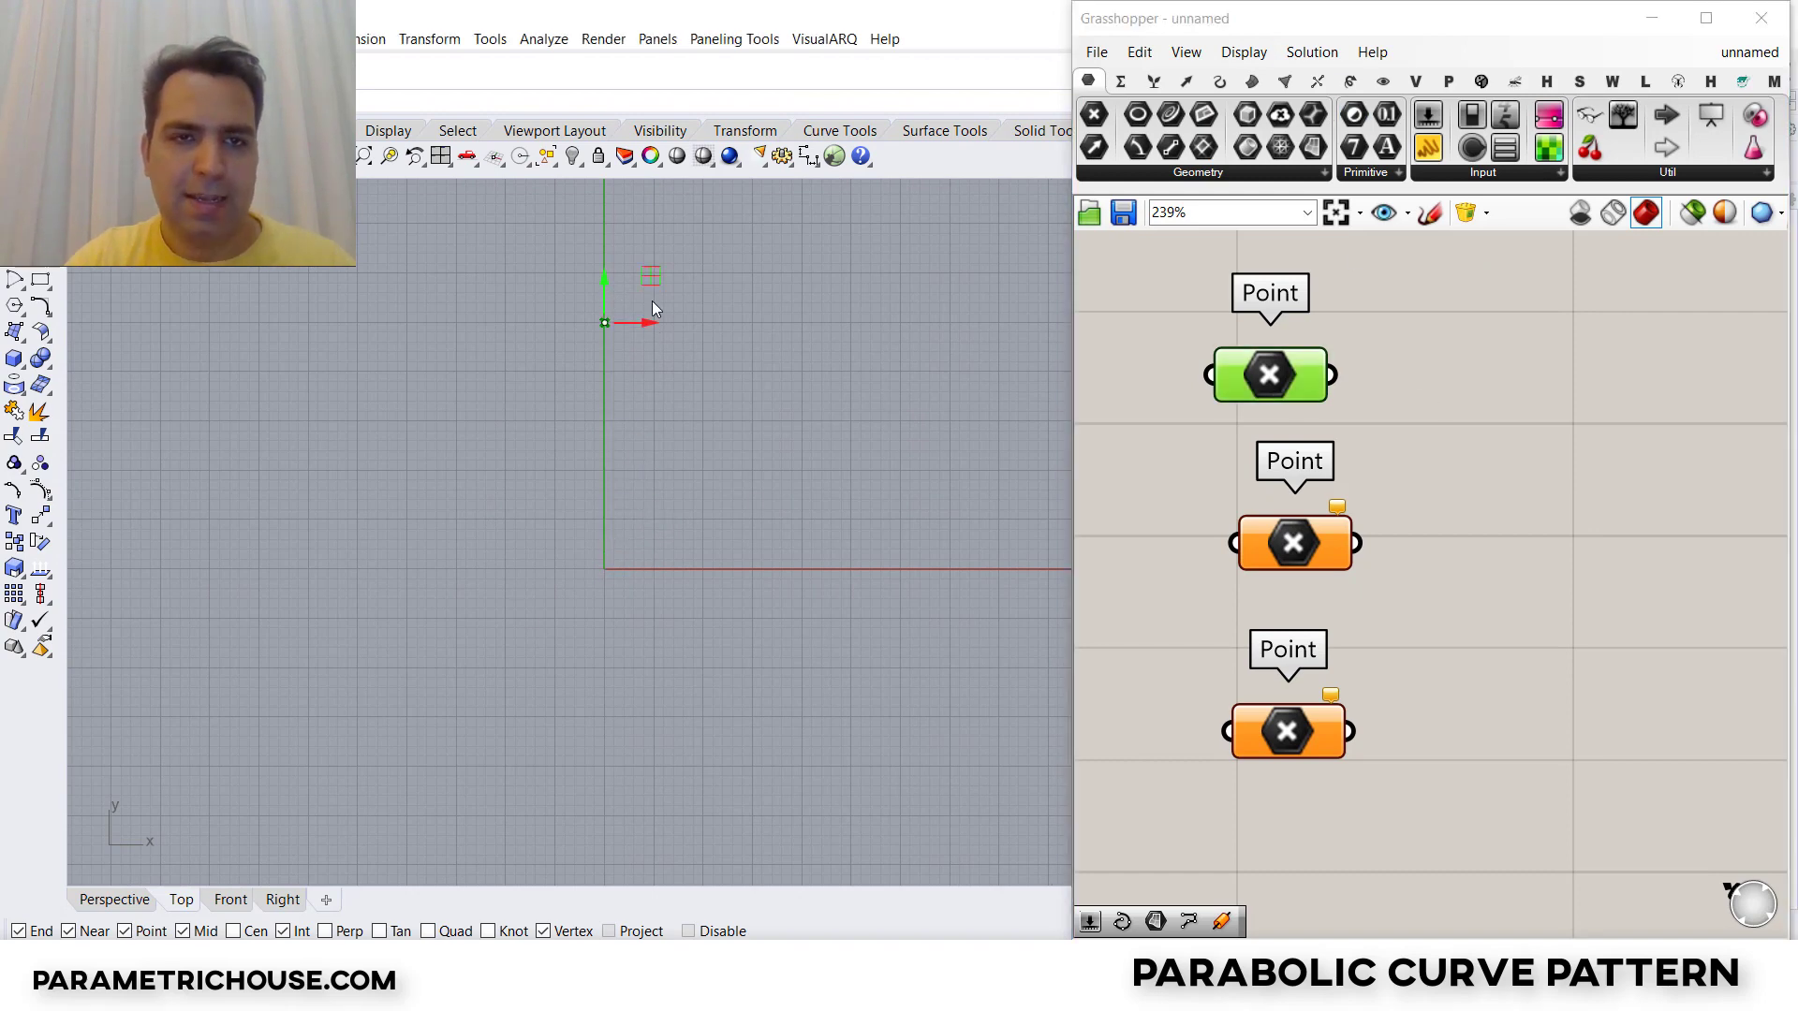
pyautogui.click(1412, 480)
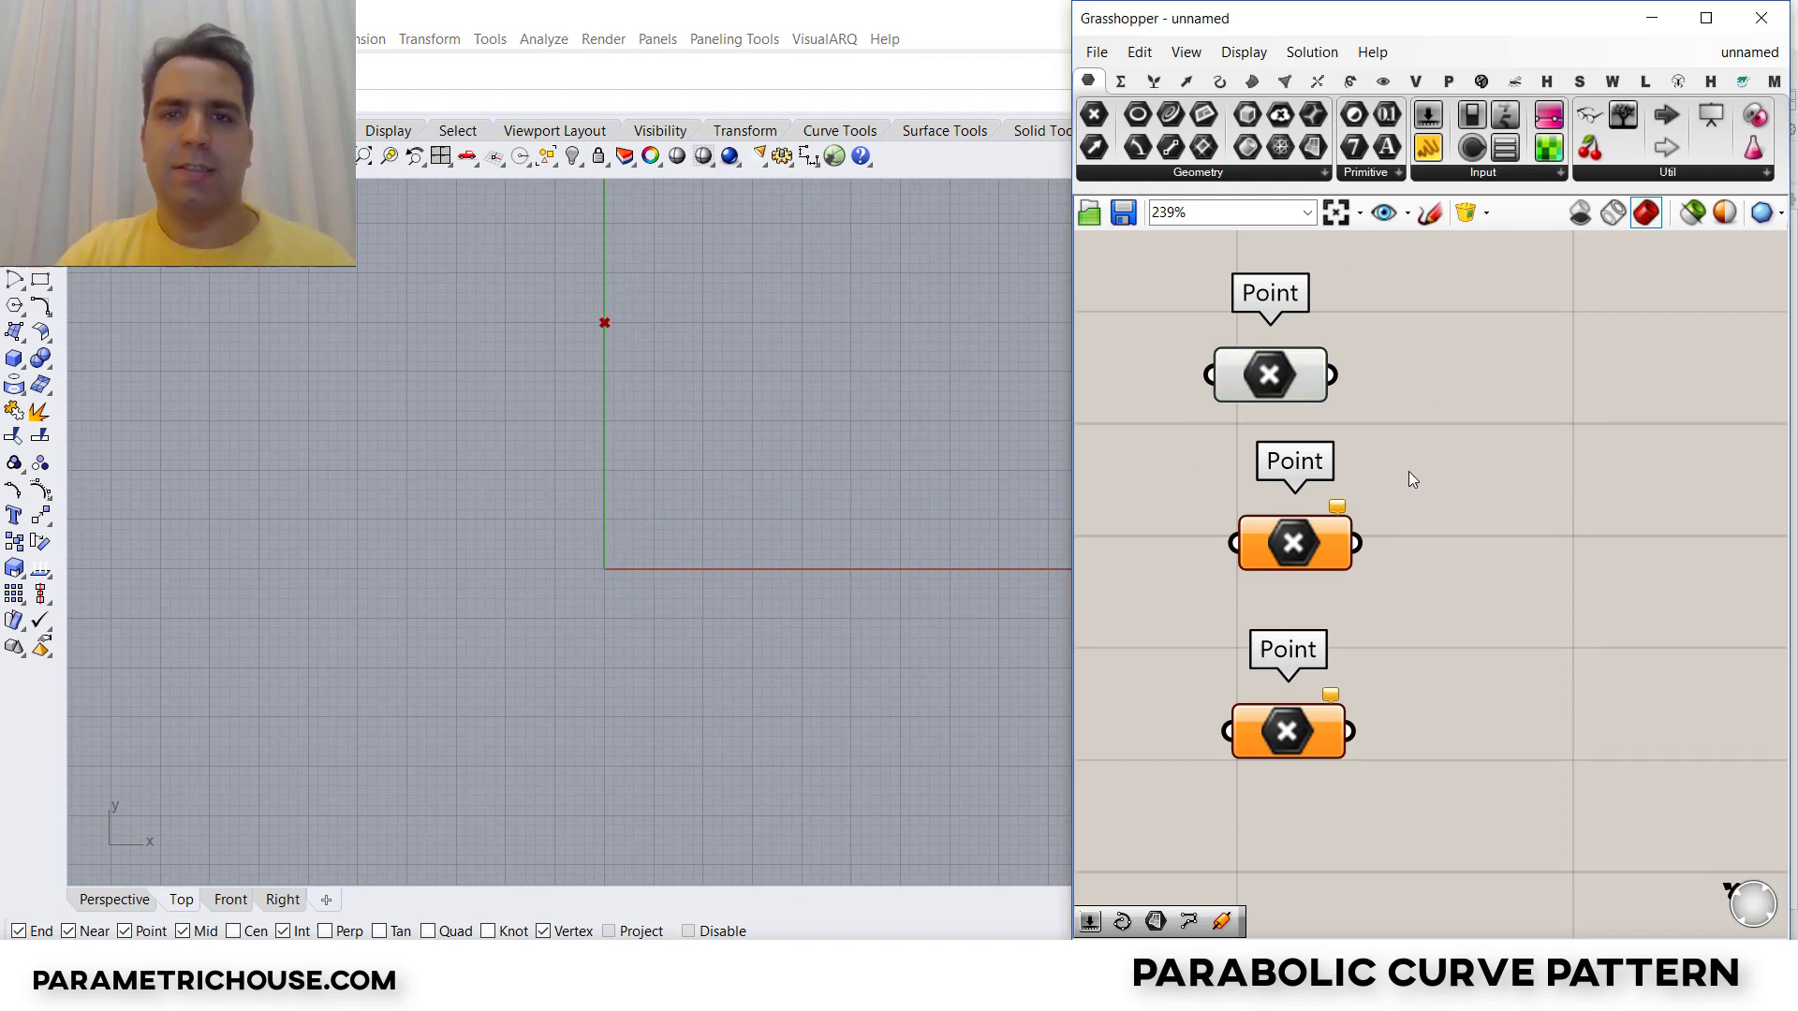
# Step: Set the second Point parameter to one point at the origin (0)
pyautogui.rightClick(1319, 559)
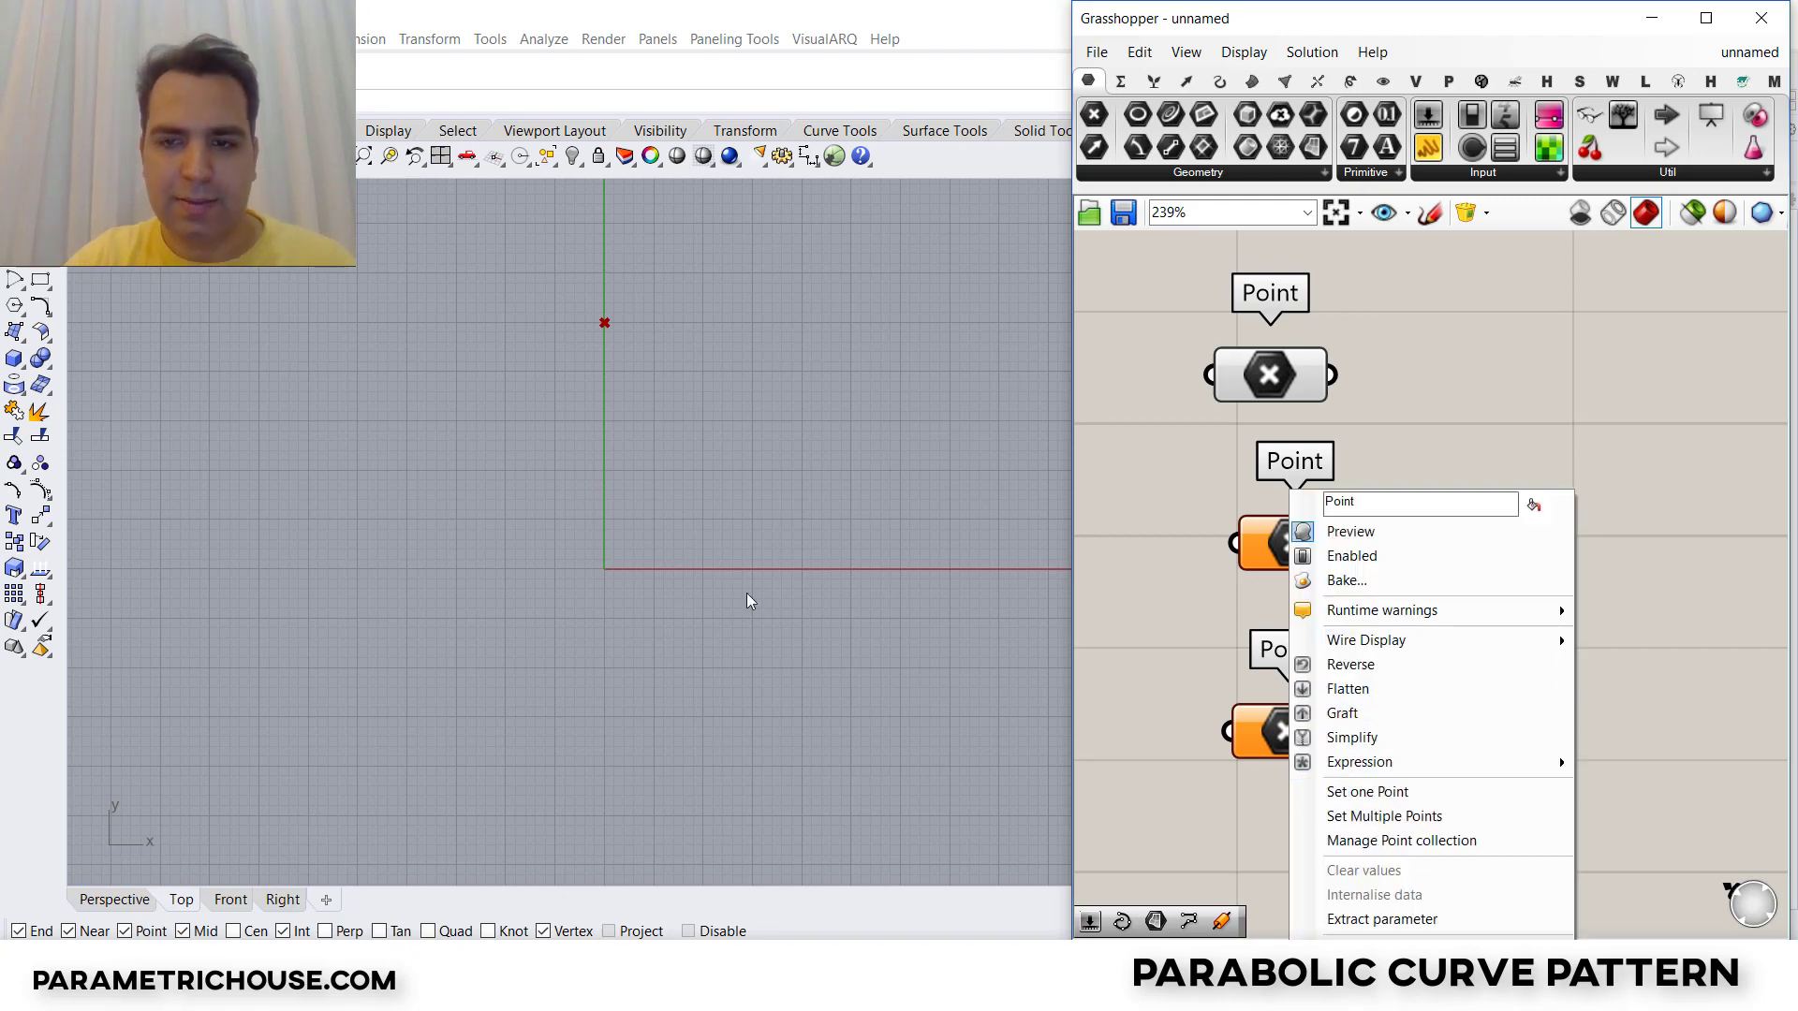
pyautogui.click(1375, 794)
pyautogui.write('0')
pyautogui.press('Return')
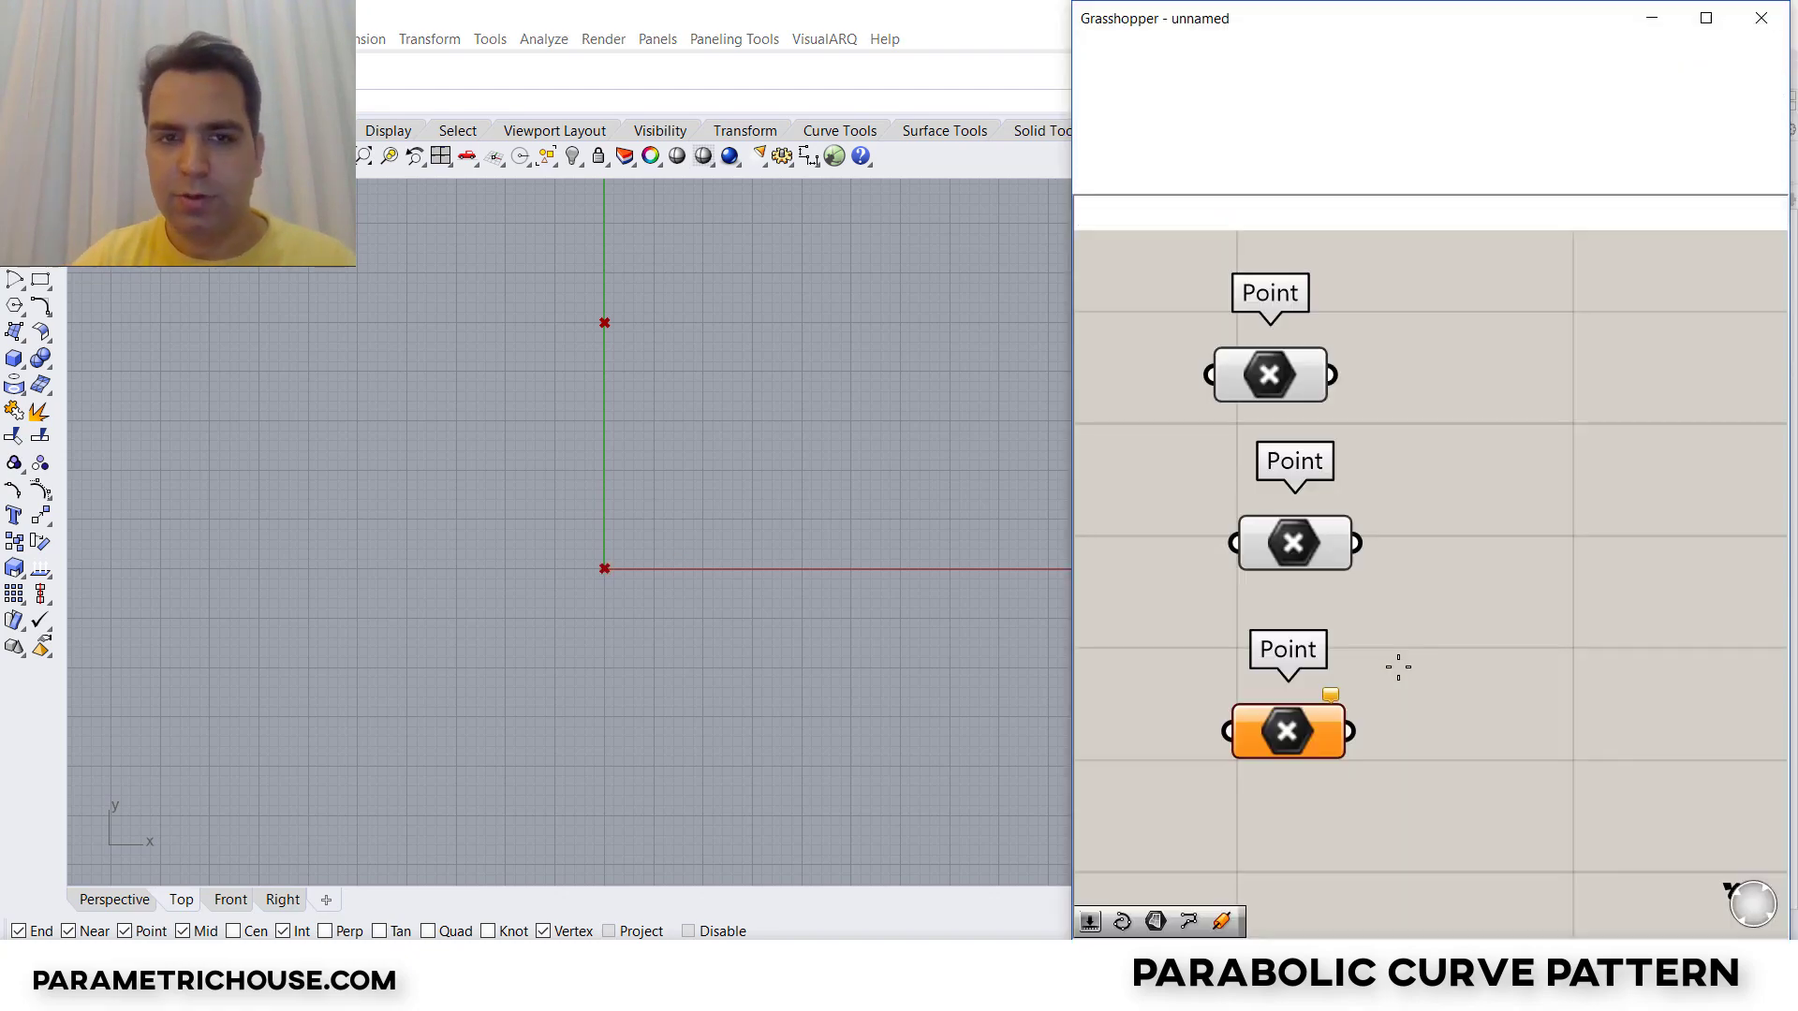
# Step: Set the third Point and slide it right along the X axis
pyautogui.rightClick(1285, 735)
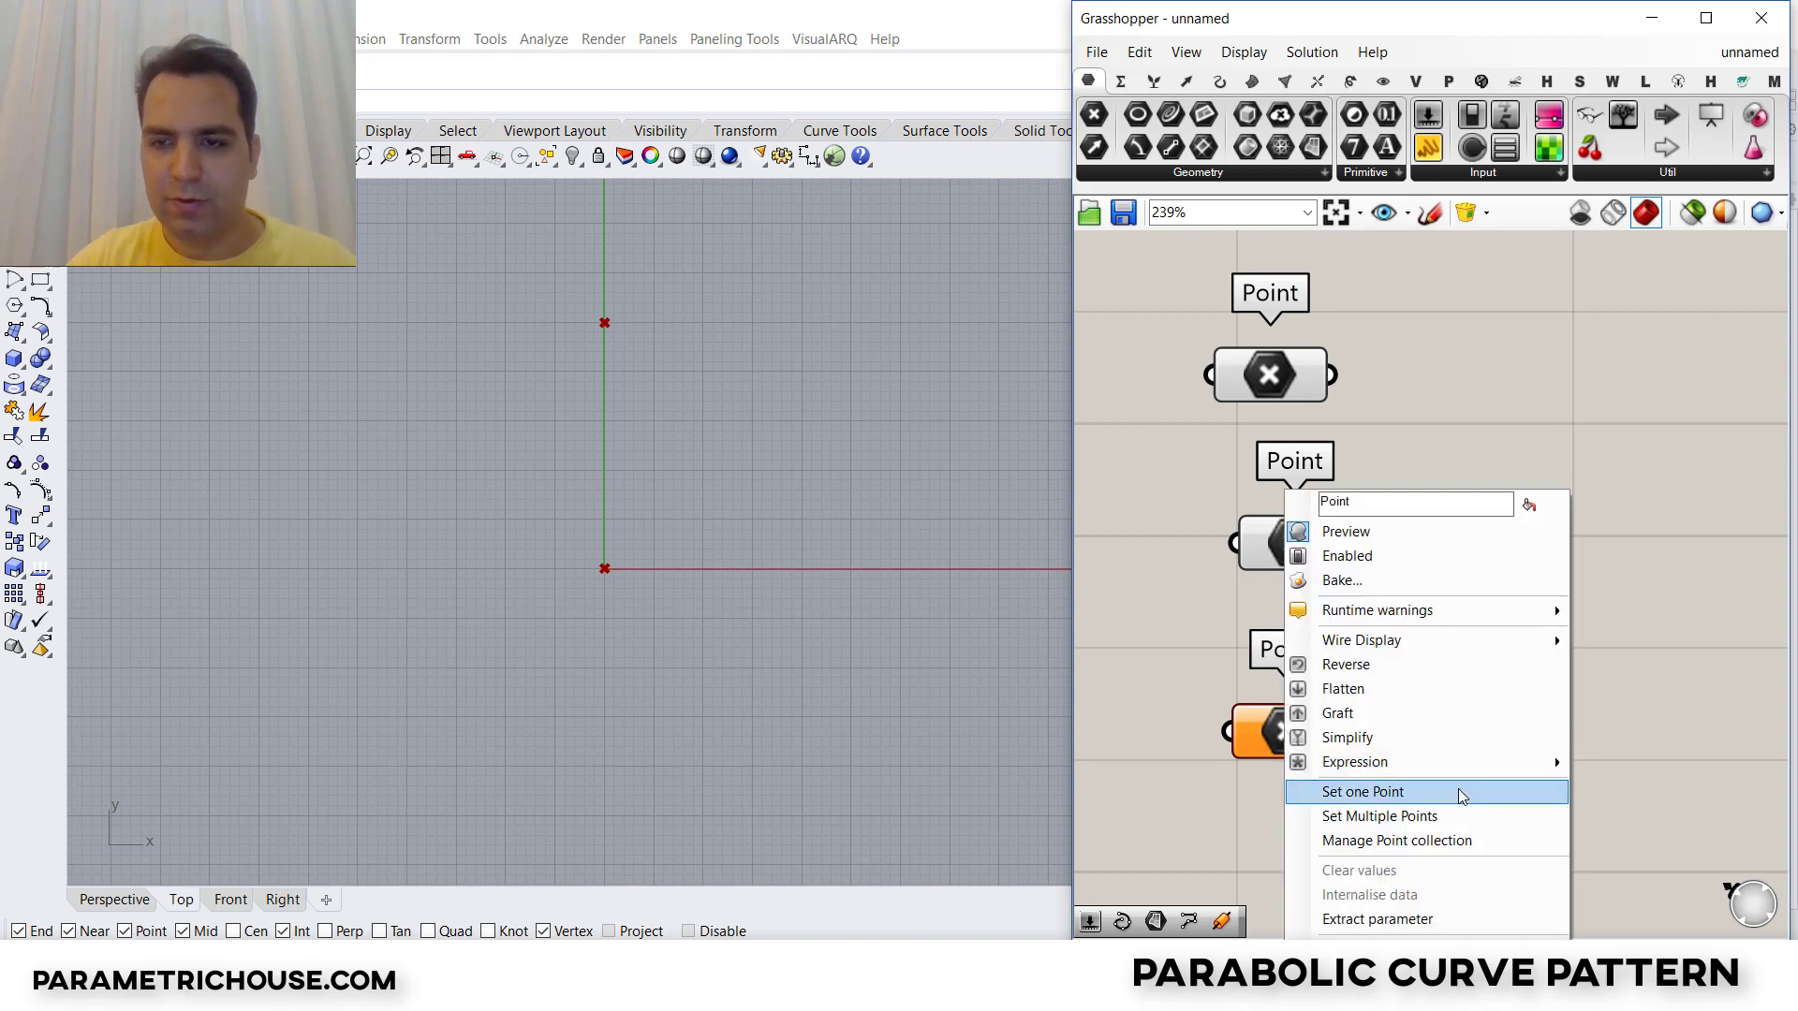
pyautogui.click(1451, 792)
pyautogui.click(897, 535)
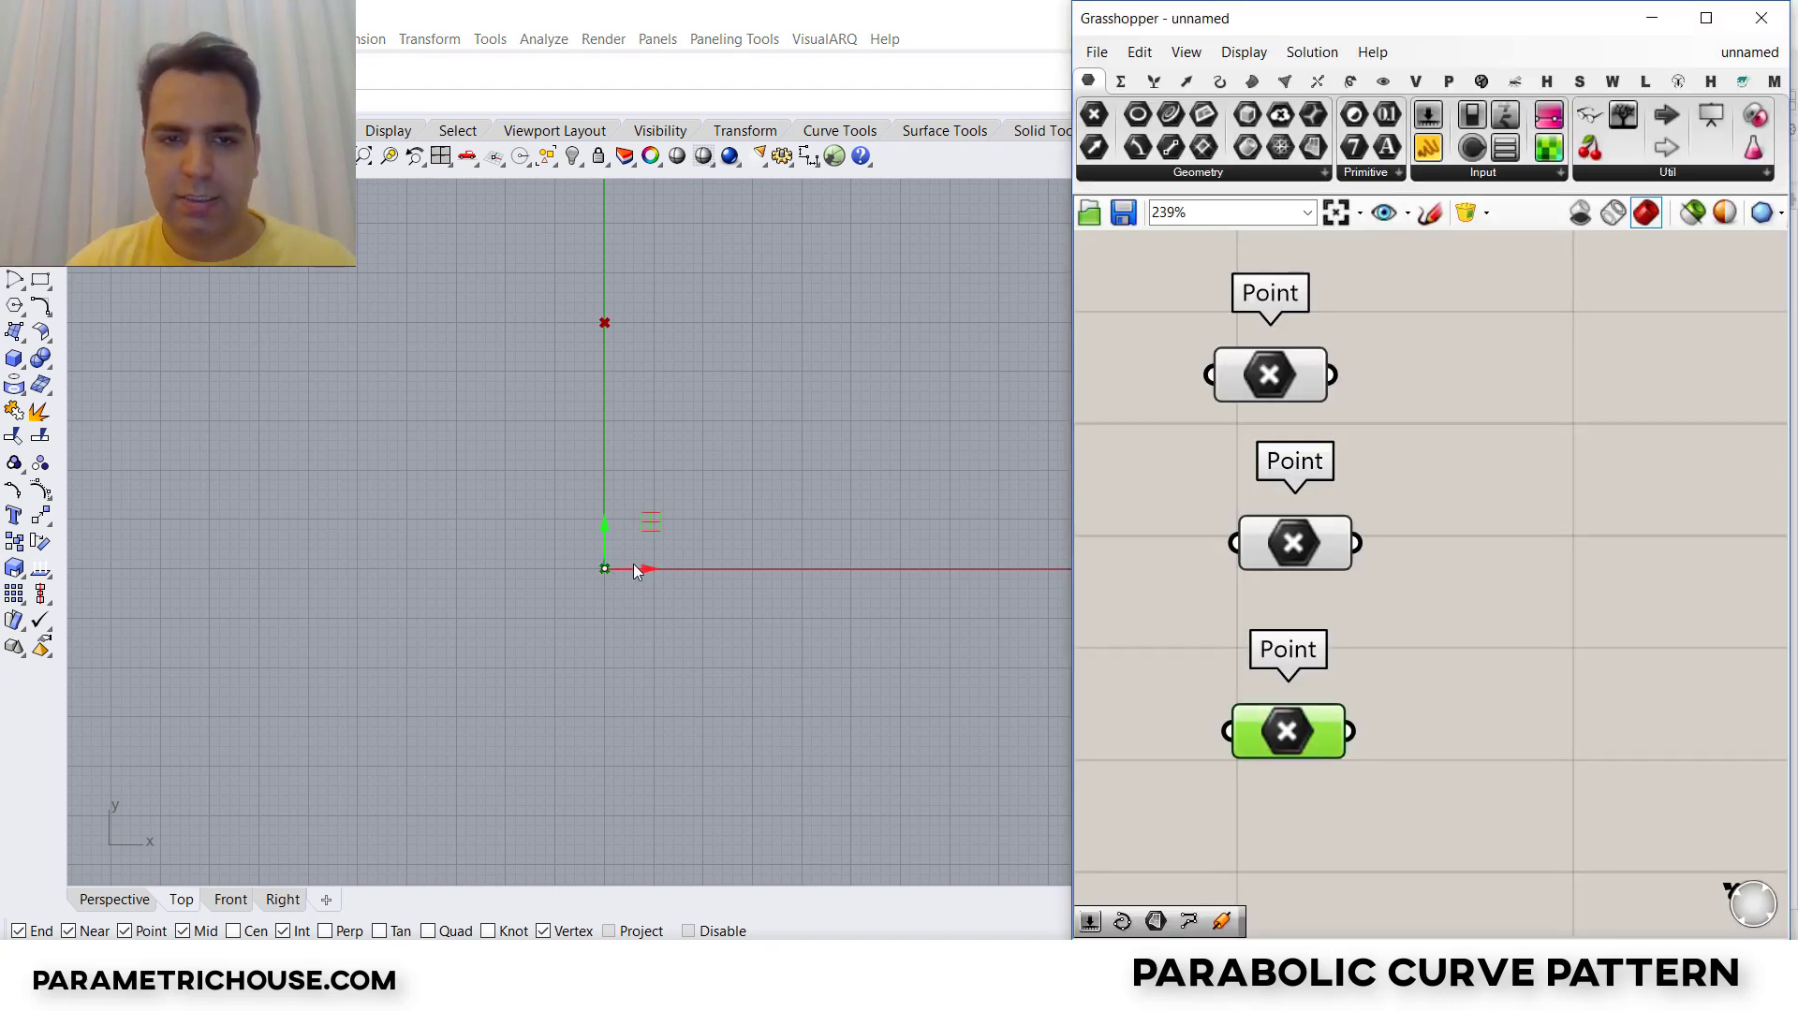
pyautogui.moveTo(634, 567); pyautogui.dragTo(884, 576)
pyautogui.click(1489, 559)
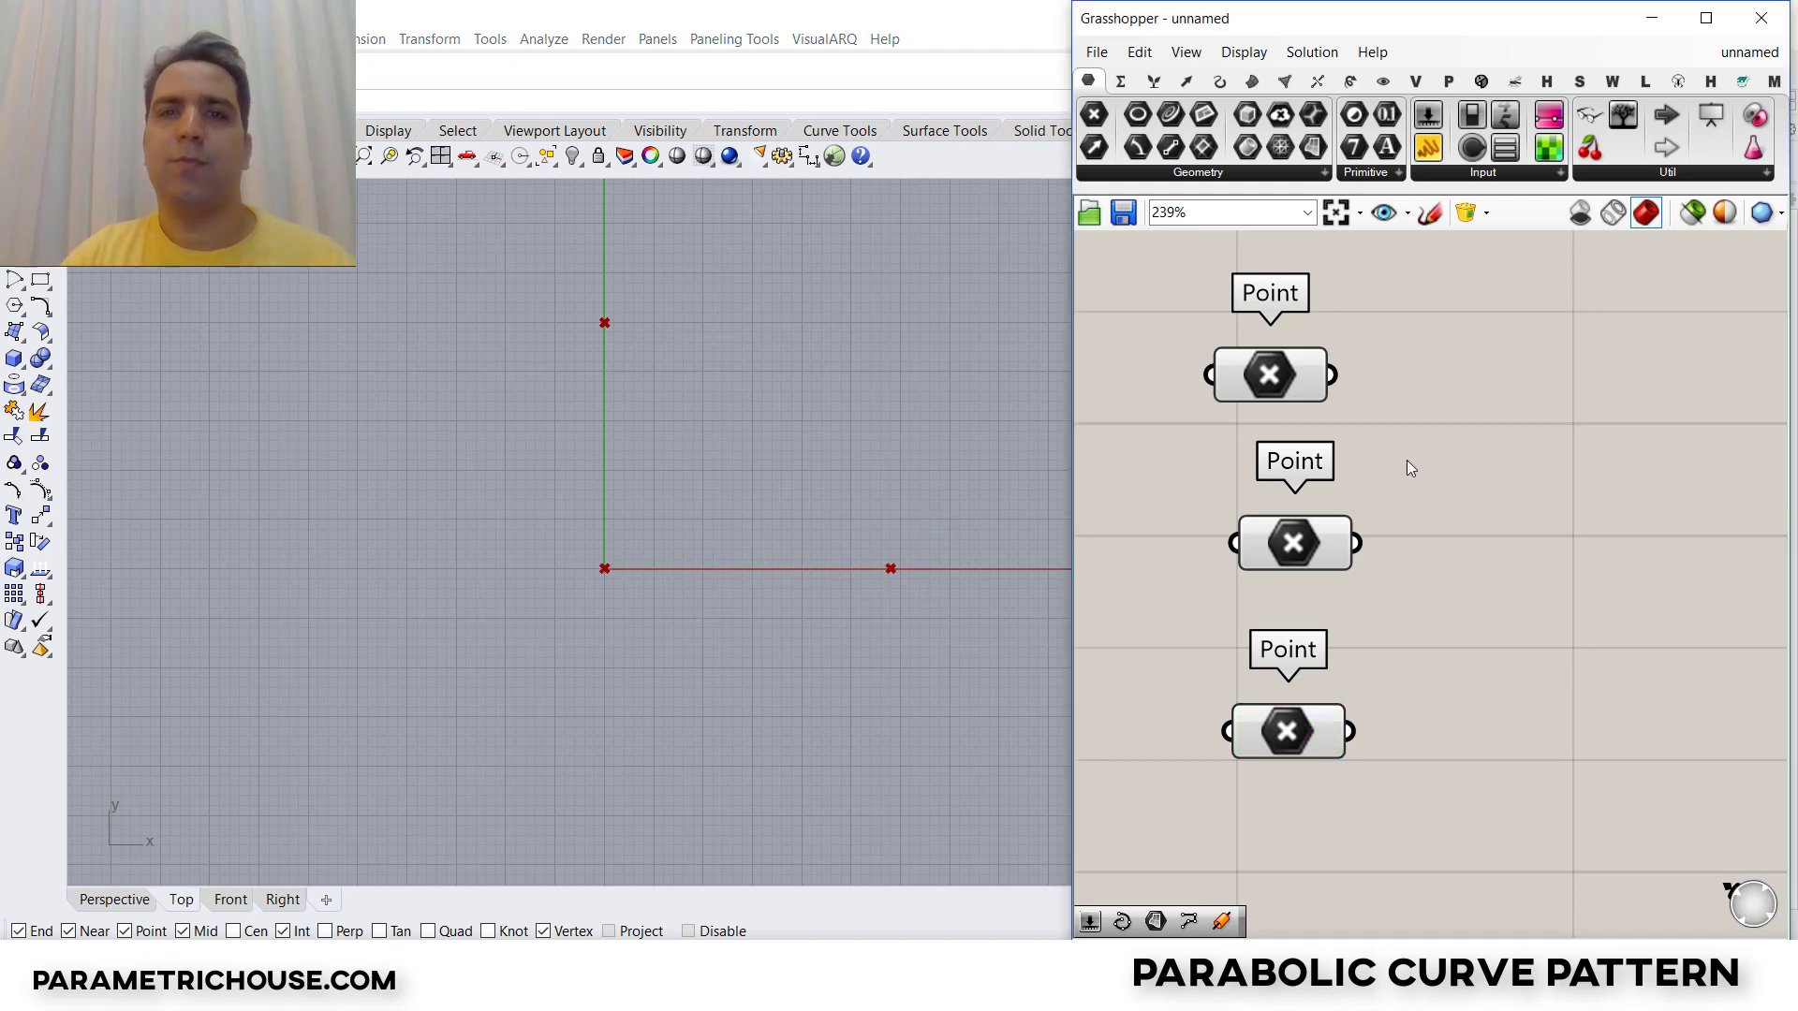
# Step: Add two Line components from Curve > Primitive and wire the points into a vertical and a horizontal line
pyautogui.click(1219, 81)
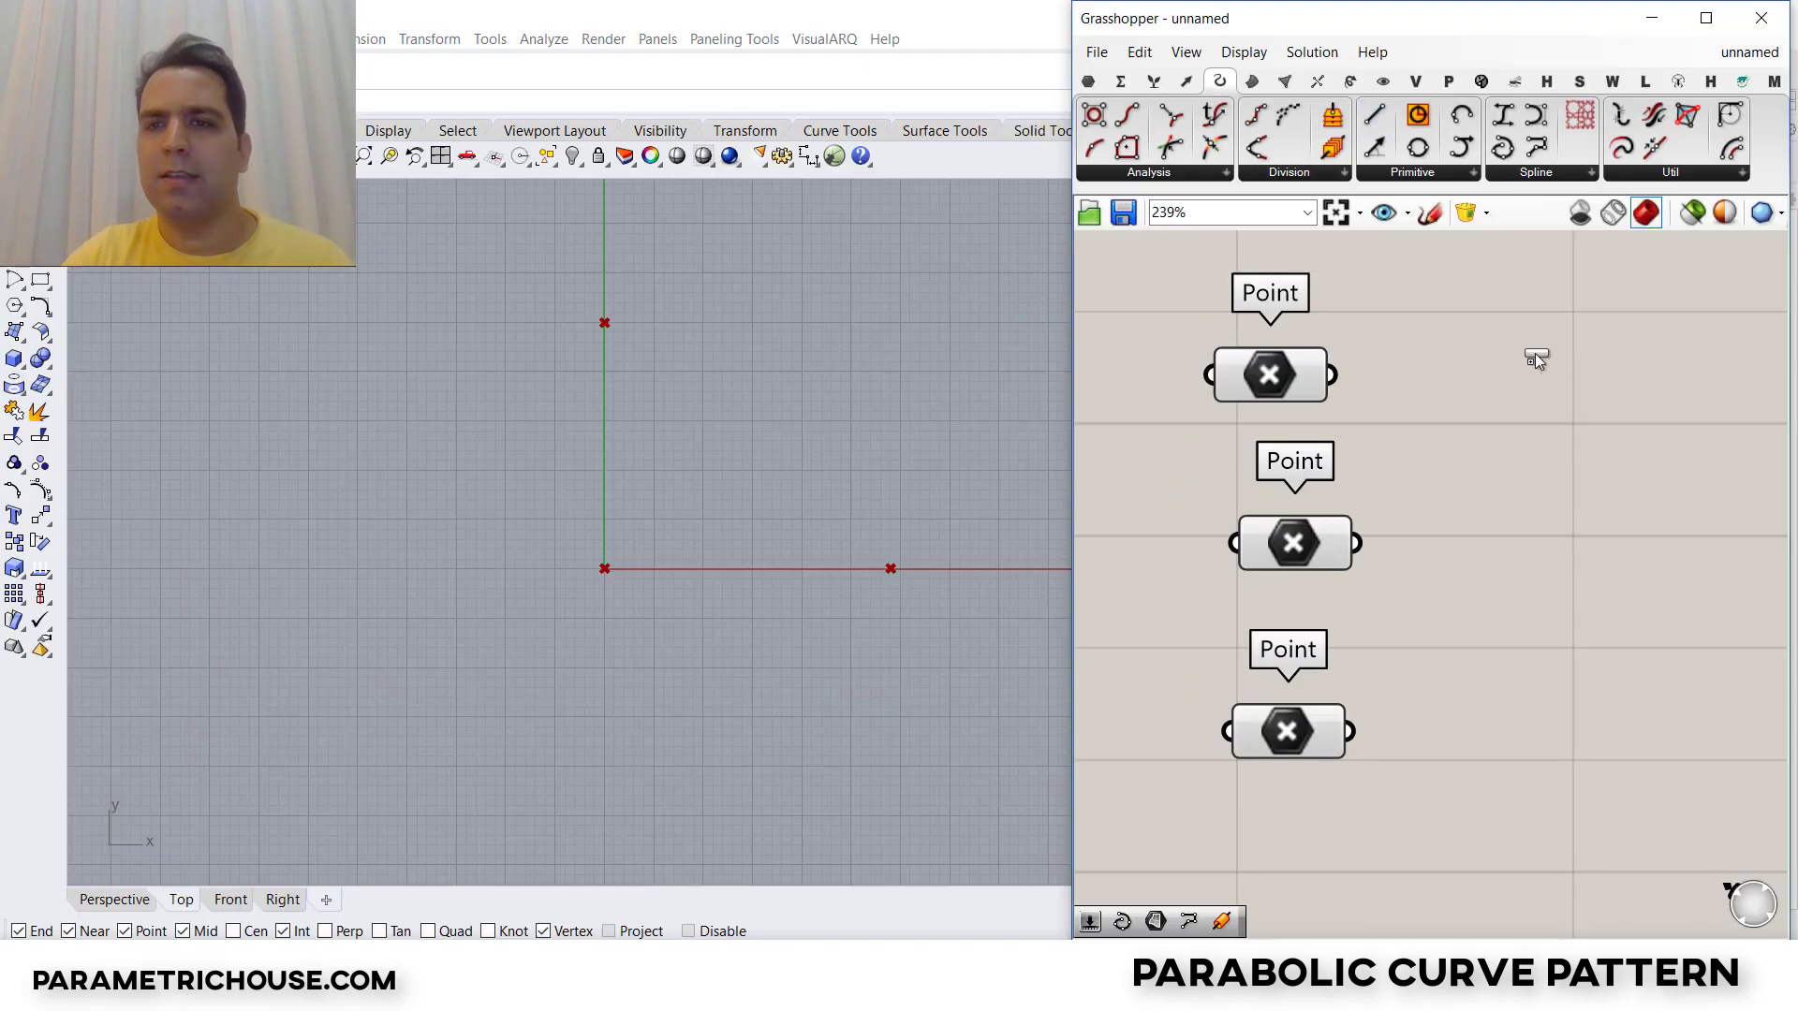
pyautogui.moveTo(1534, 355); pyautogui.dragTo(1569, 487)
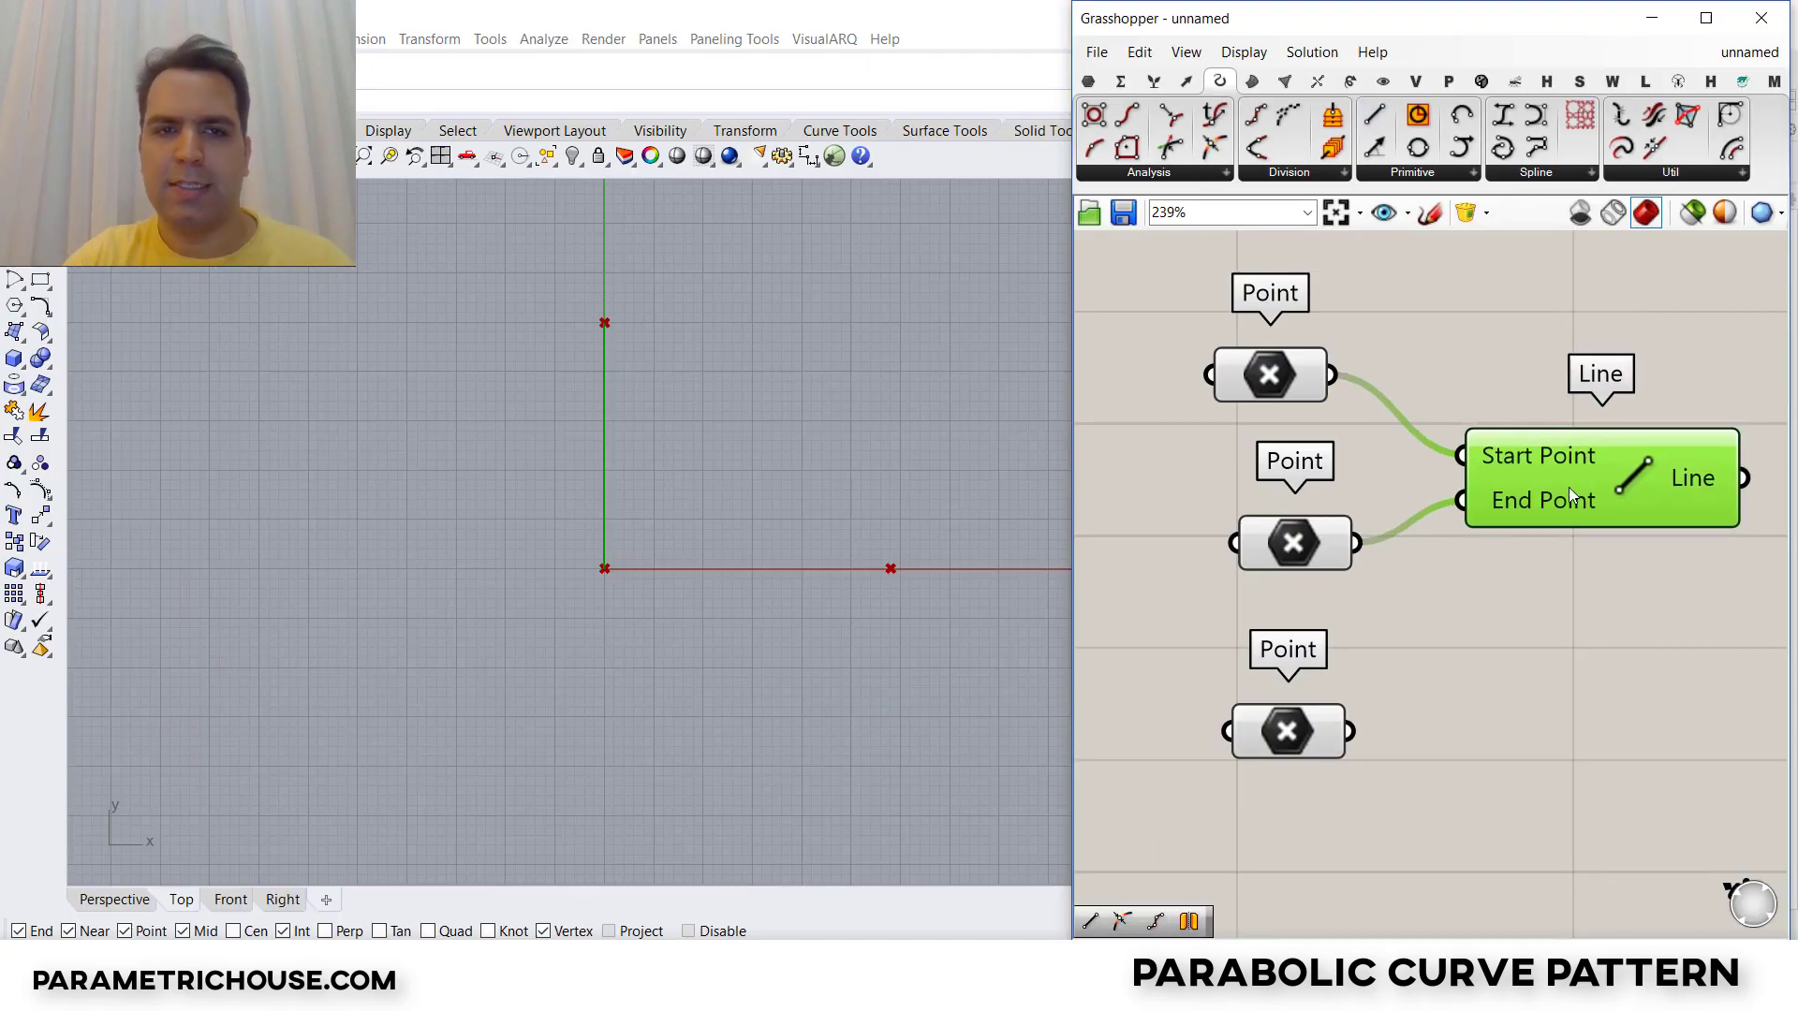
pyautogui.scroll(5, 606, 393)
pyautogui.moveTo(1551, 547); pyautogui.dragTo(1371, 547, button='right')
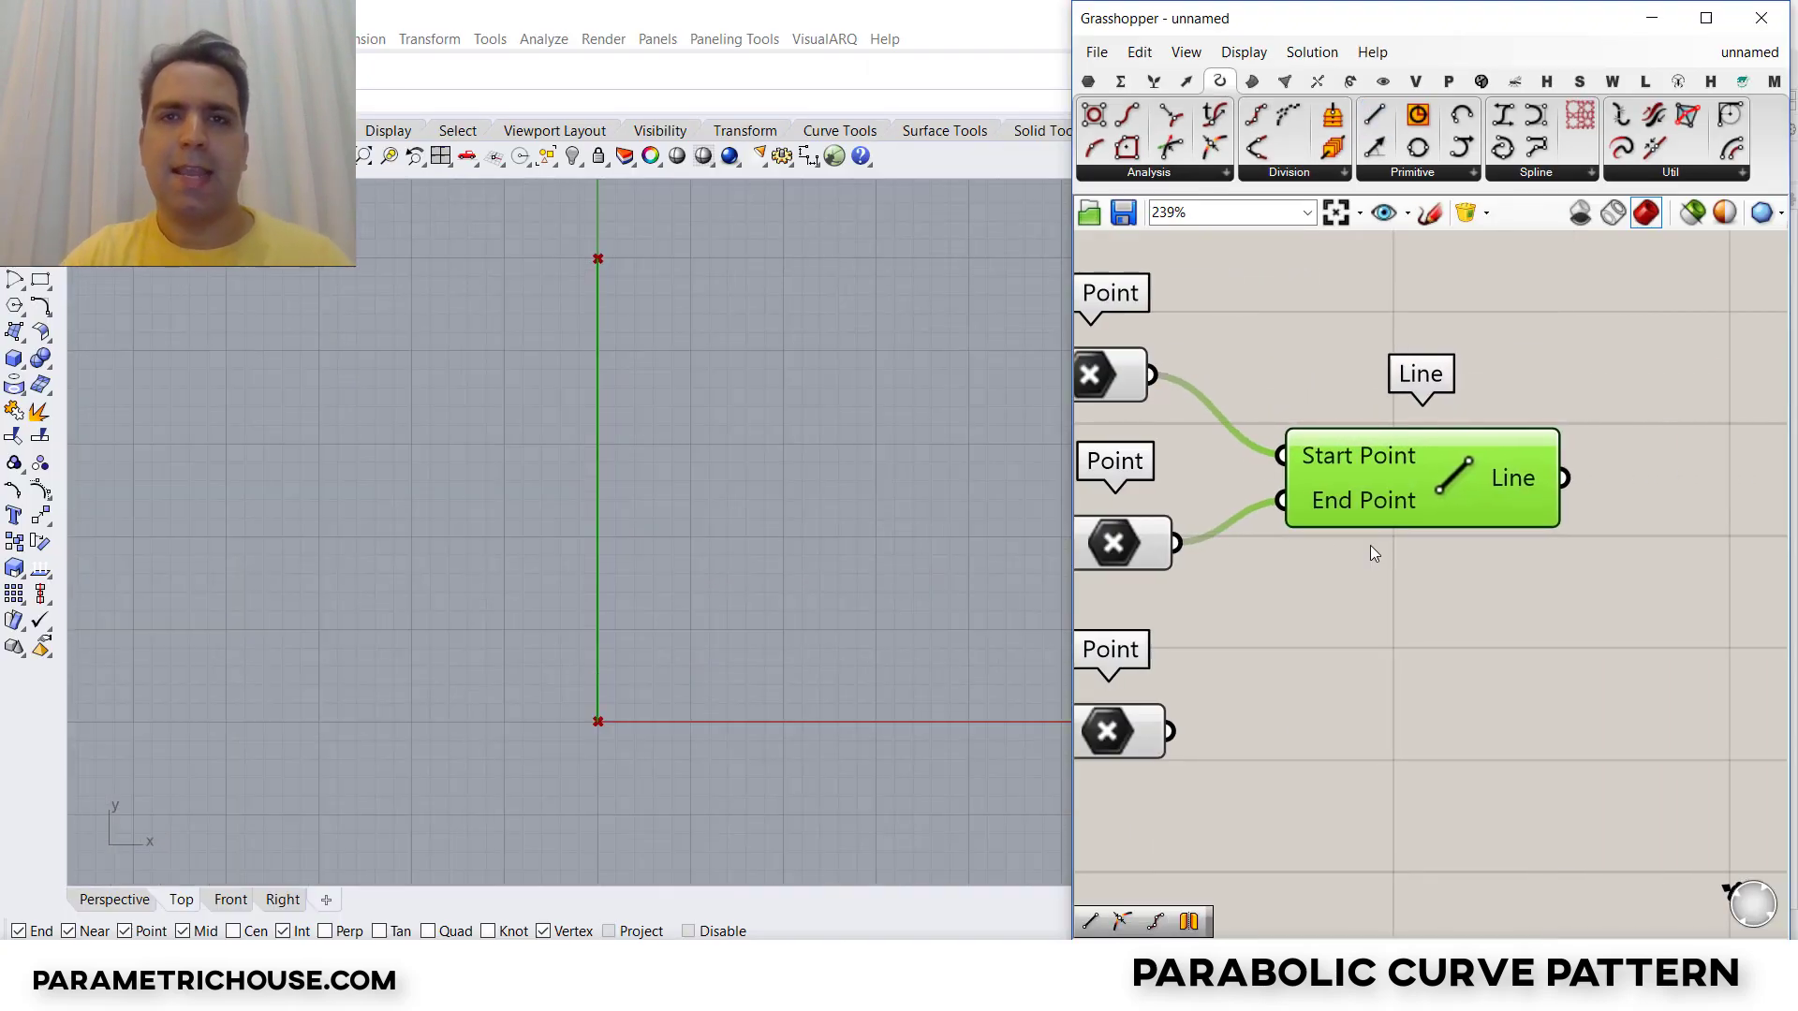
pyautogui.moveTo(1383, 122); pyautogui.dragTo(1420, 652)
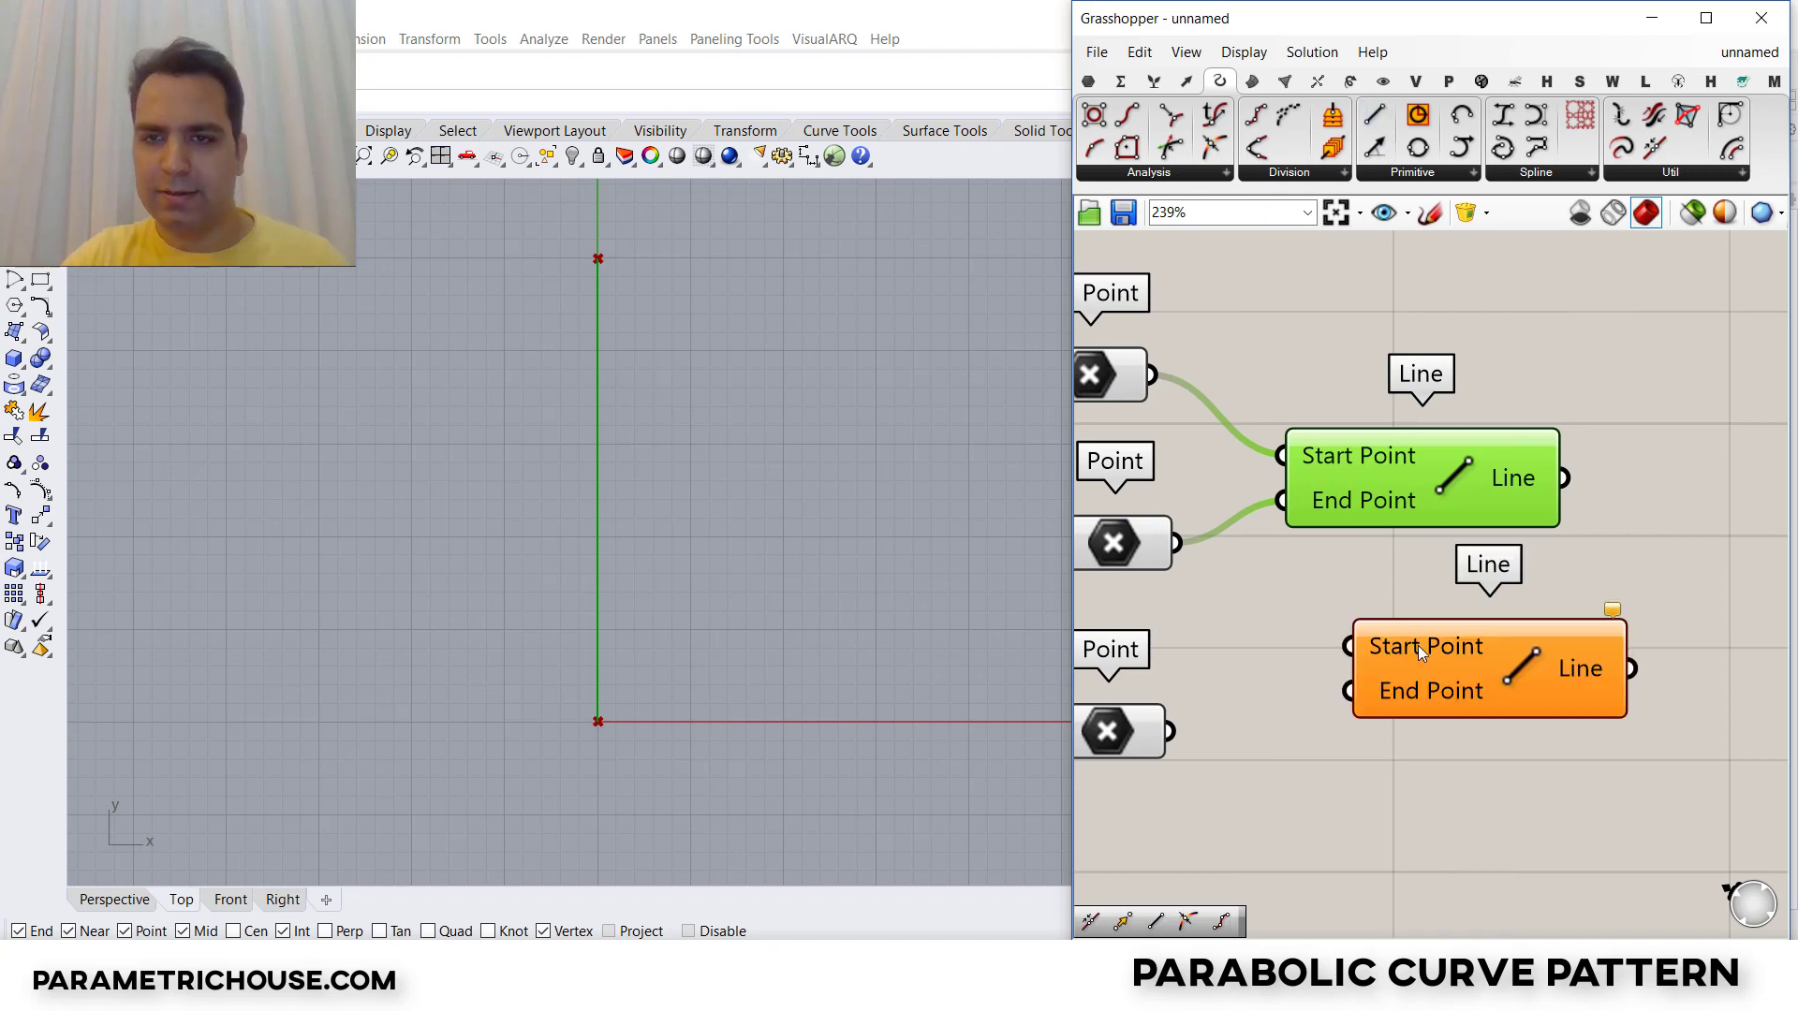
pyautogui.moveTo(1170, 732); pyautogui.dragTo(1348, 691)
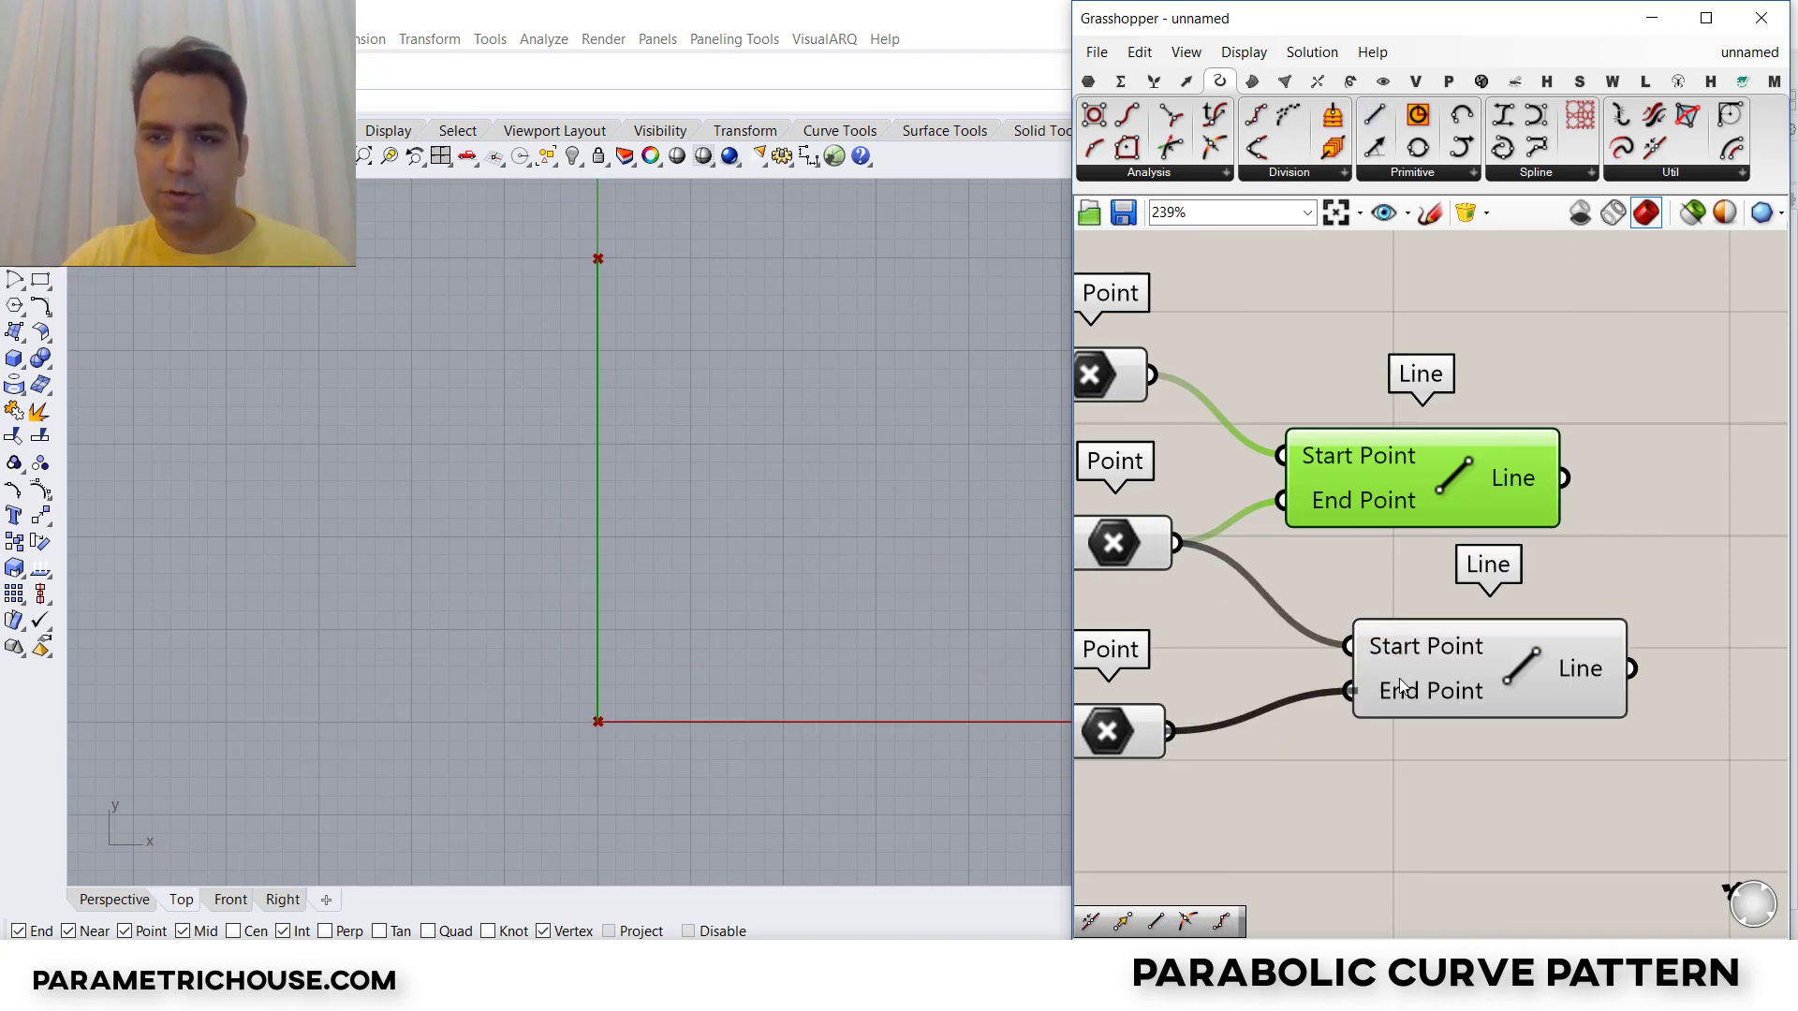
pyautogui.click(1489, 669)
pyautogui.scroll(-3, 524, 590)
pyautogui.scroll(5, 451, 575)
pyautogui.moveTo(532, 522); pyautogui.dragTo(695, 704, button='right')
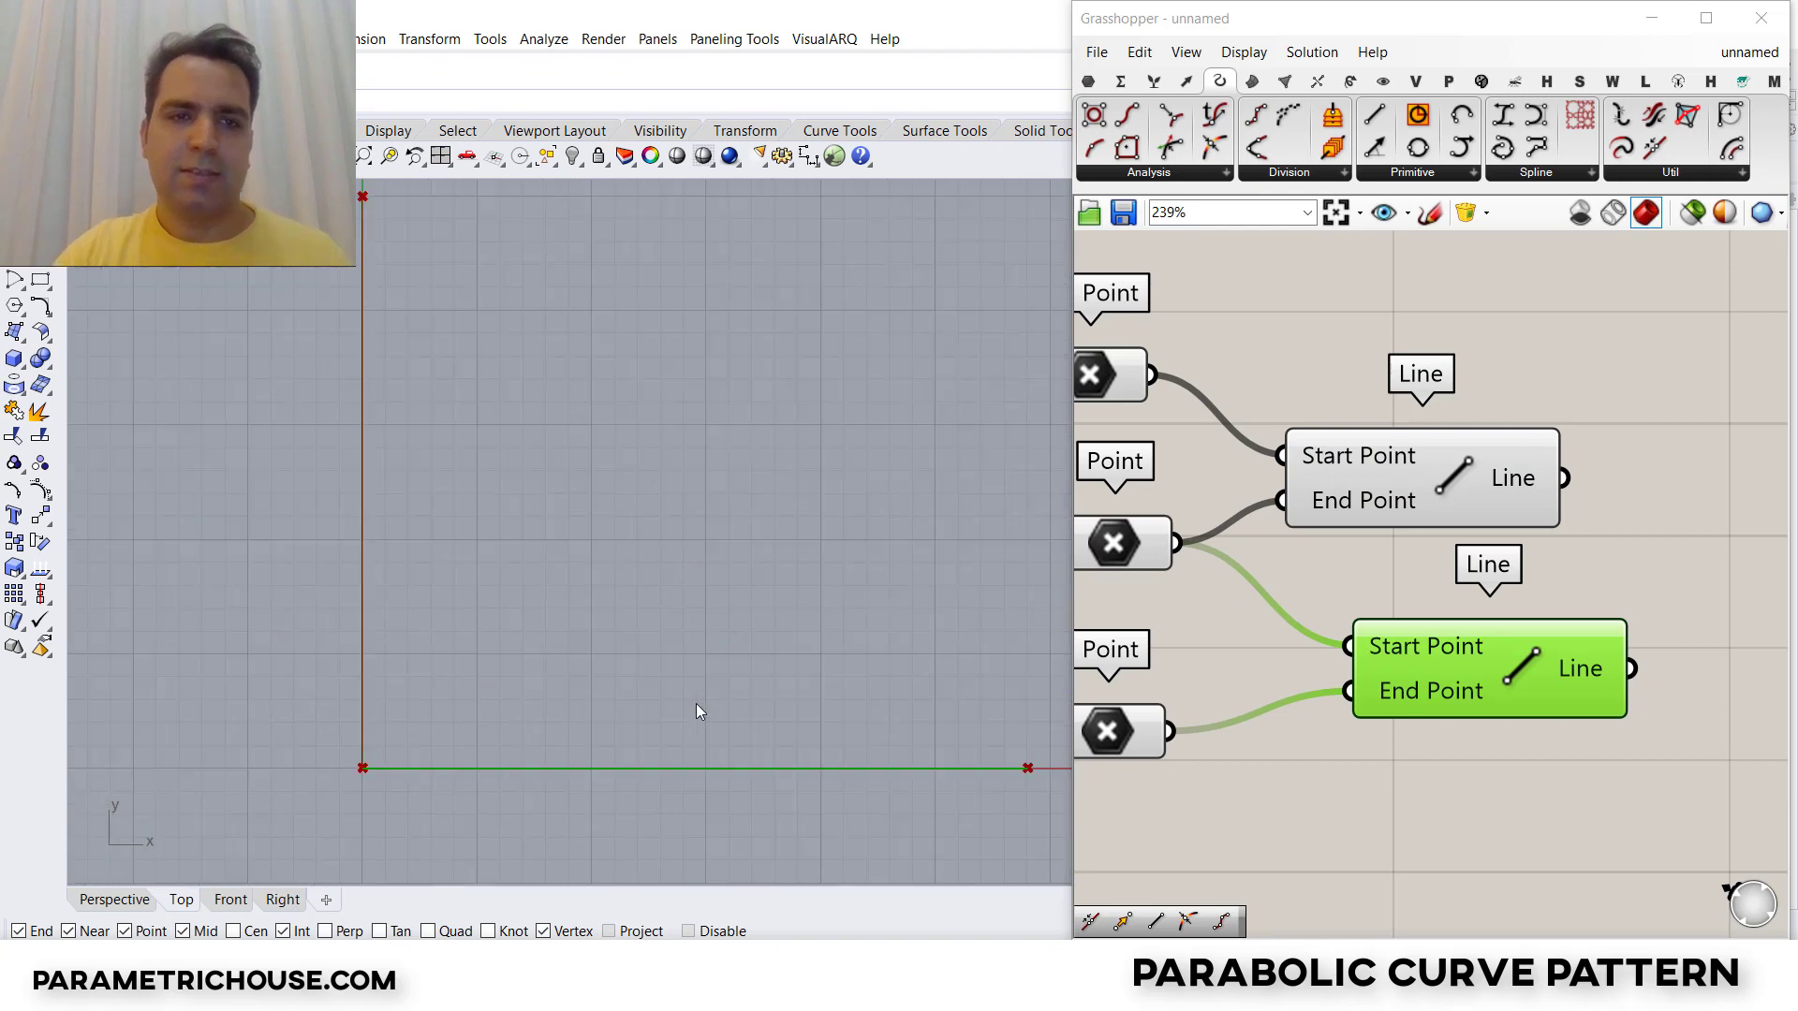
pyautogui.moveTo(665, 579); pyautogui.dragTo(650, 602, button='right')
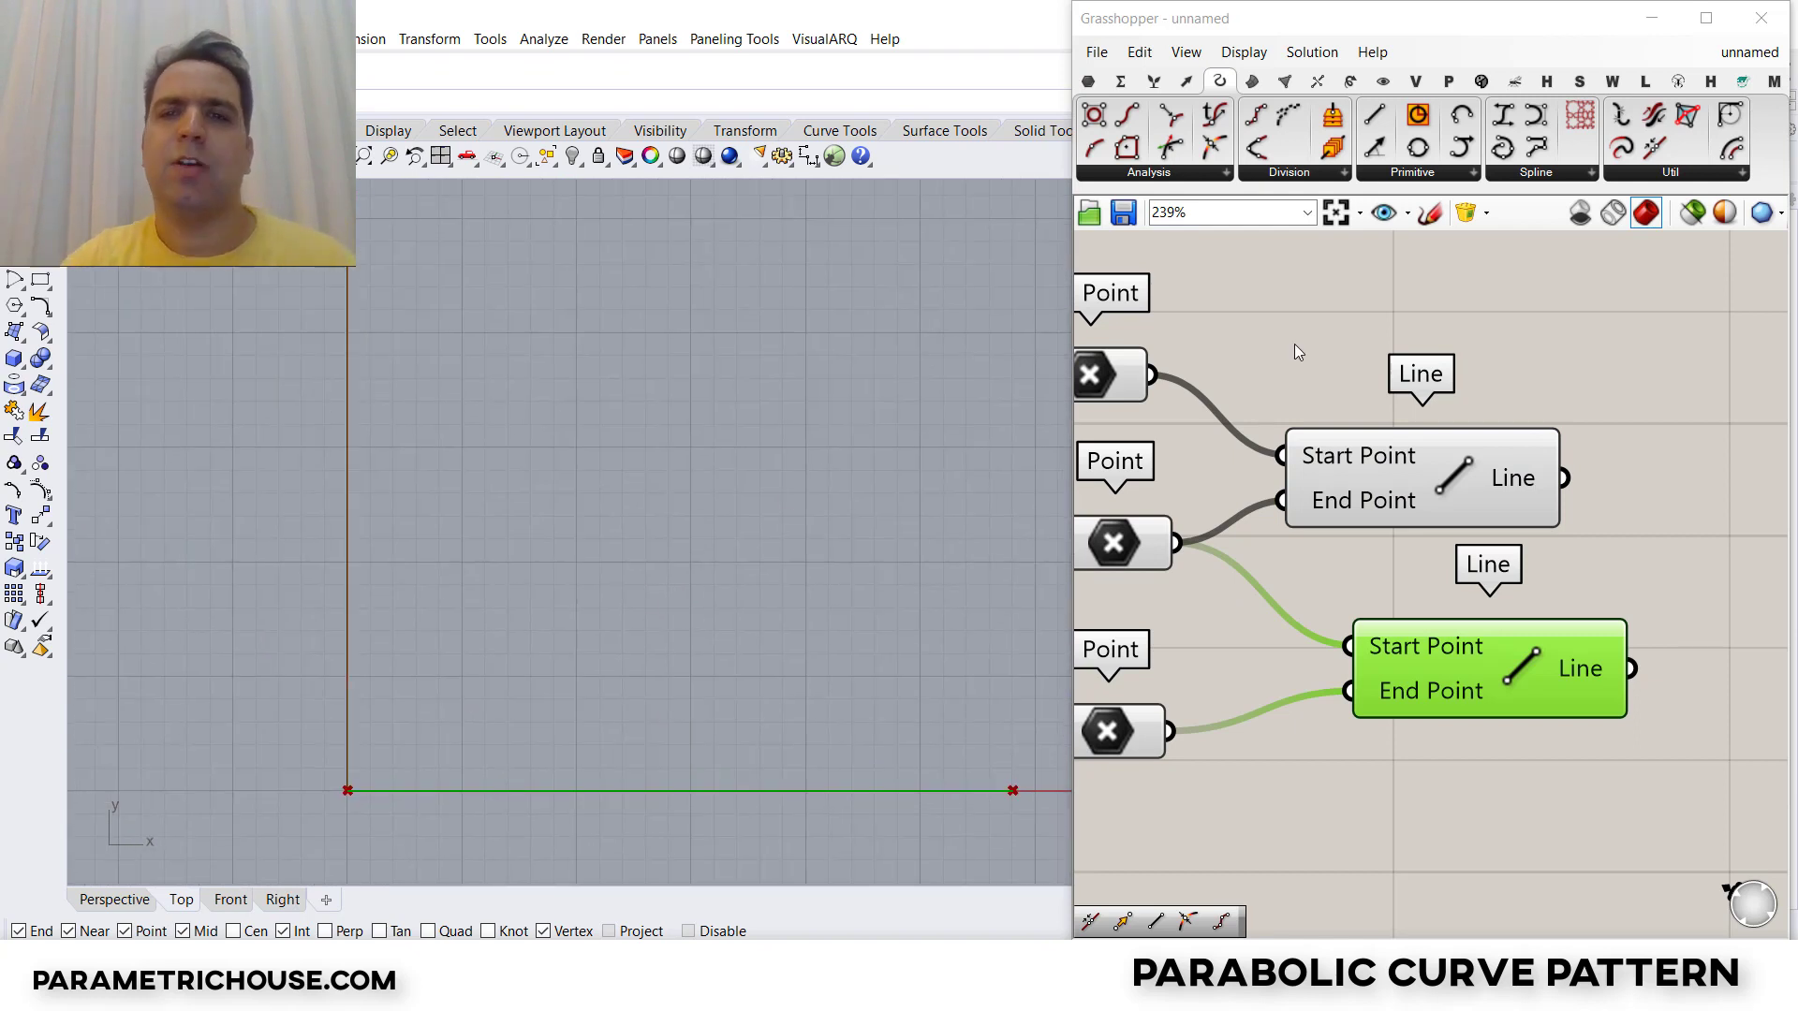
# Step: Move the upper Line component up and to the right, away from the lower Line
pyautogui.click(1131, 374)
pyautogui.scroll(-3, 318, 457)
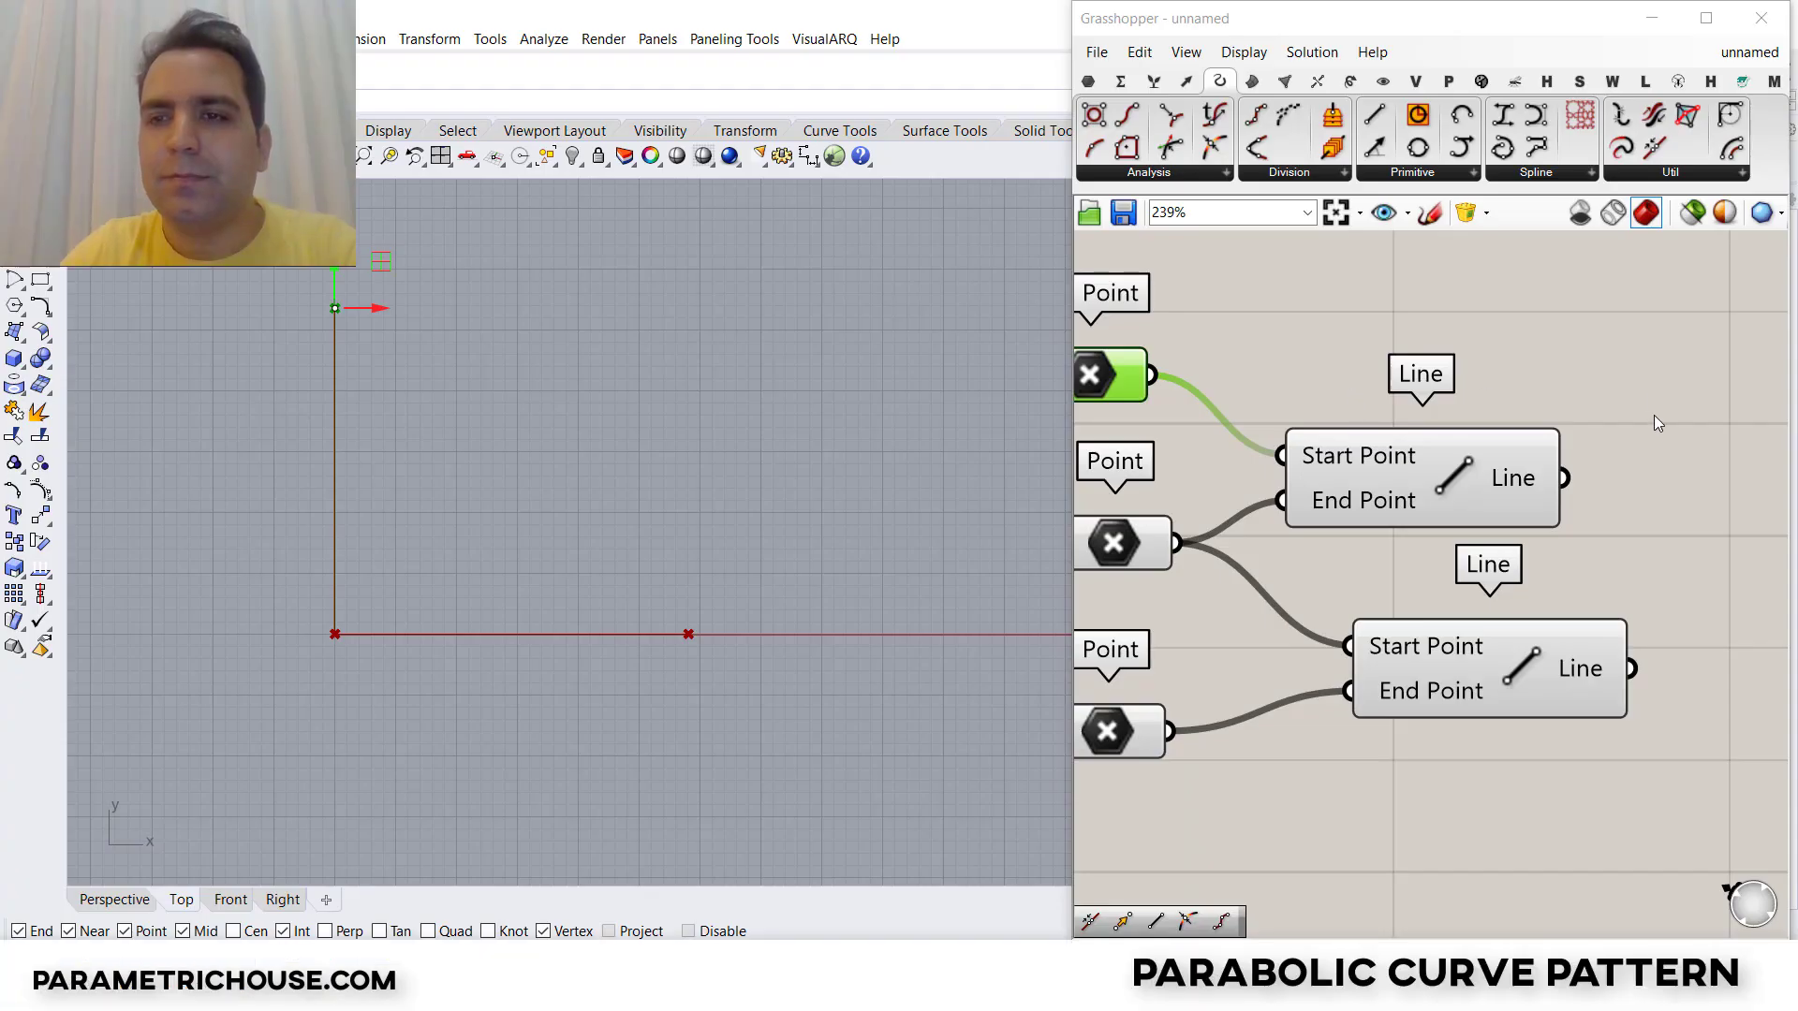
pyautogui.scroll(-4, 1500, 405)
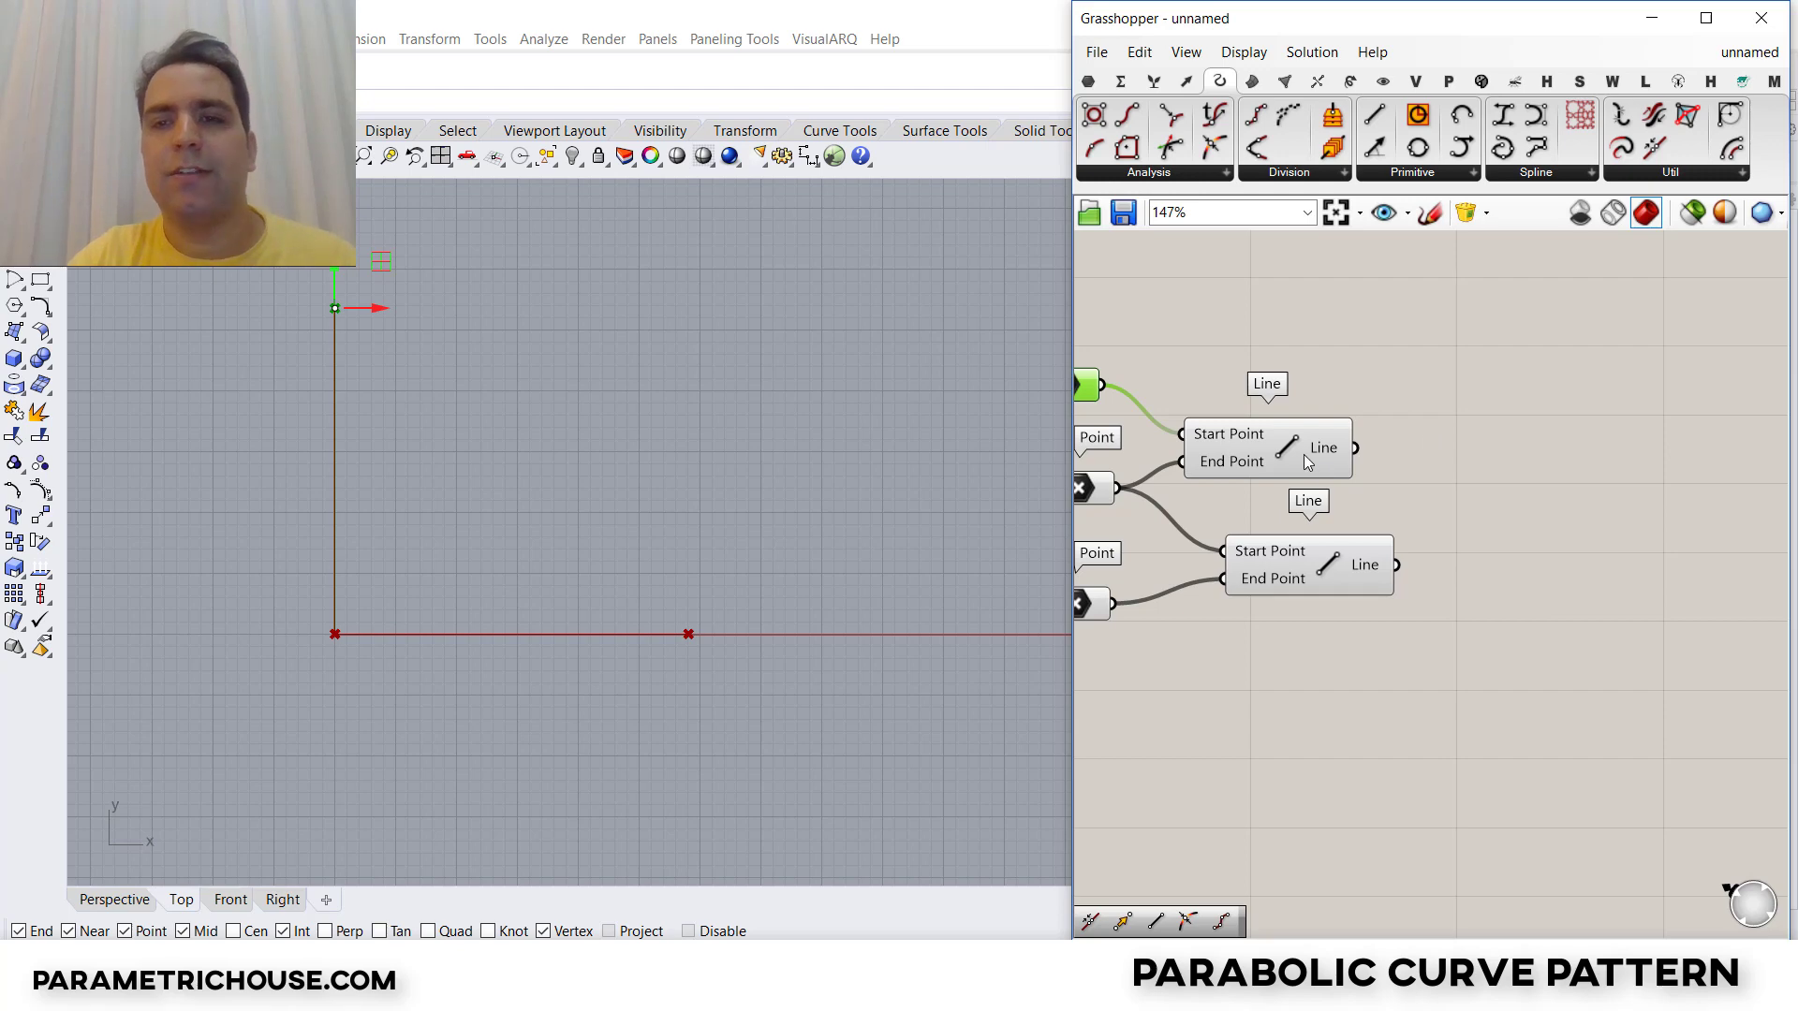
pyautogui.moveTo(1303, 453); pyautogui.dragTo(1369, 394)
pyautogui.click(1328, 573)
pyautogui.scroll(1, 1457, 512)
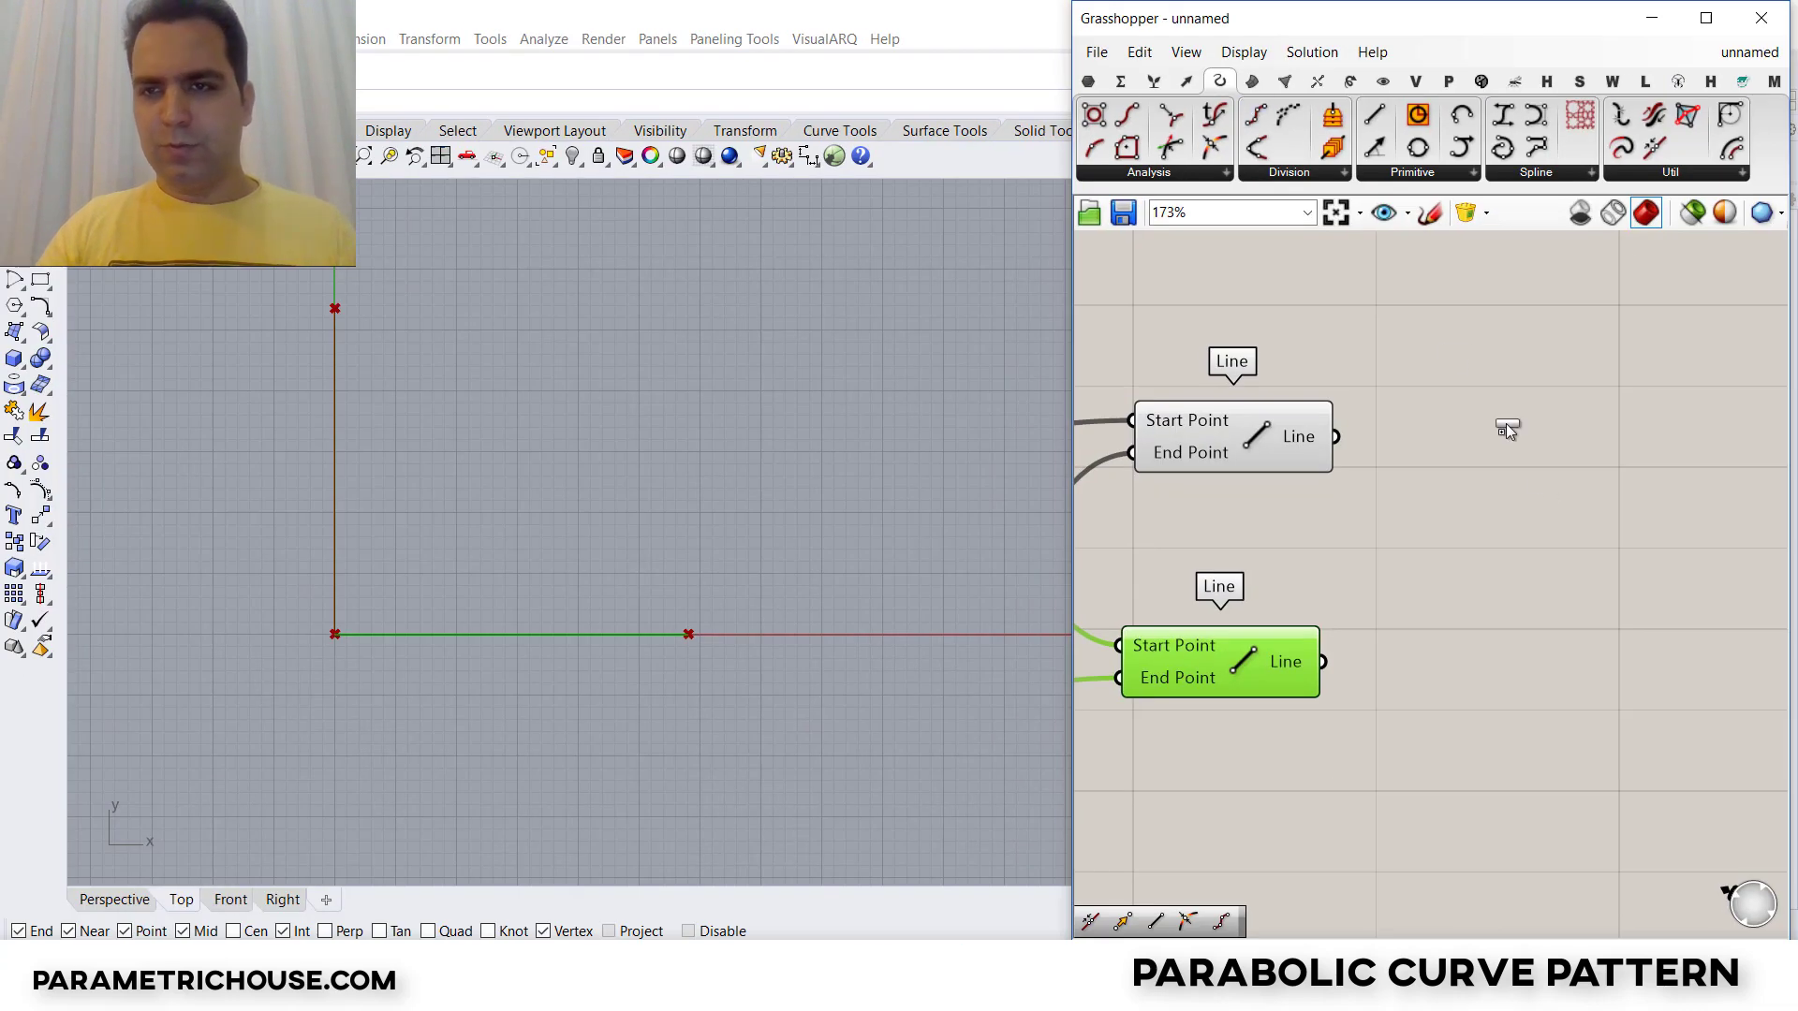
# Step: Add a Divide Curve component wired to the upper line, removing an extra duplicate
pyautogui.moveTo(1505, 429); pyautogui.dragTo(1509, 433)
pyautogui.moveTo(1337, 440); pyautogui.dragTo(1442, 460)
pyautogui.moveTo(1476, 646); pyautogui.dragTo(1368, 586, button='right')
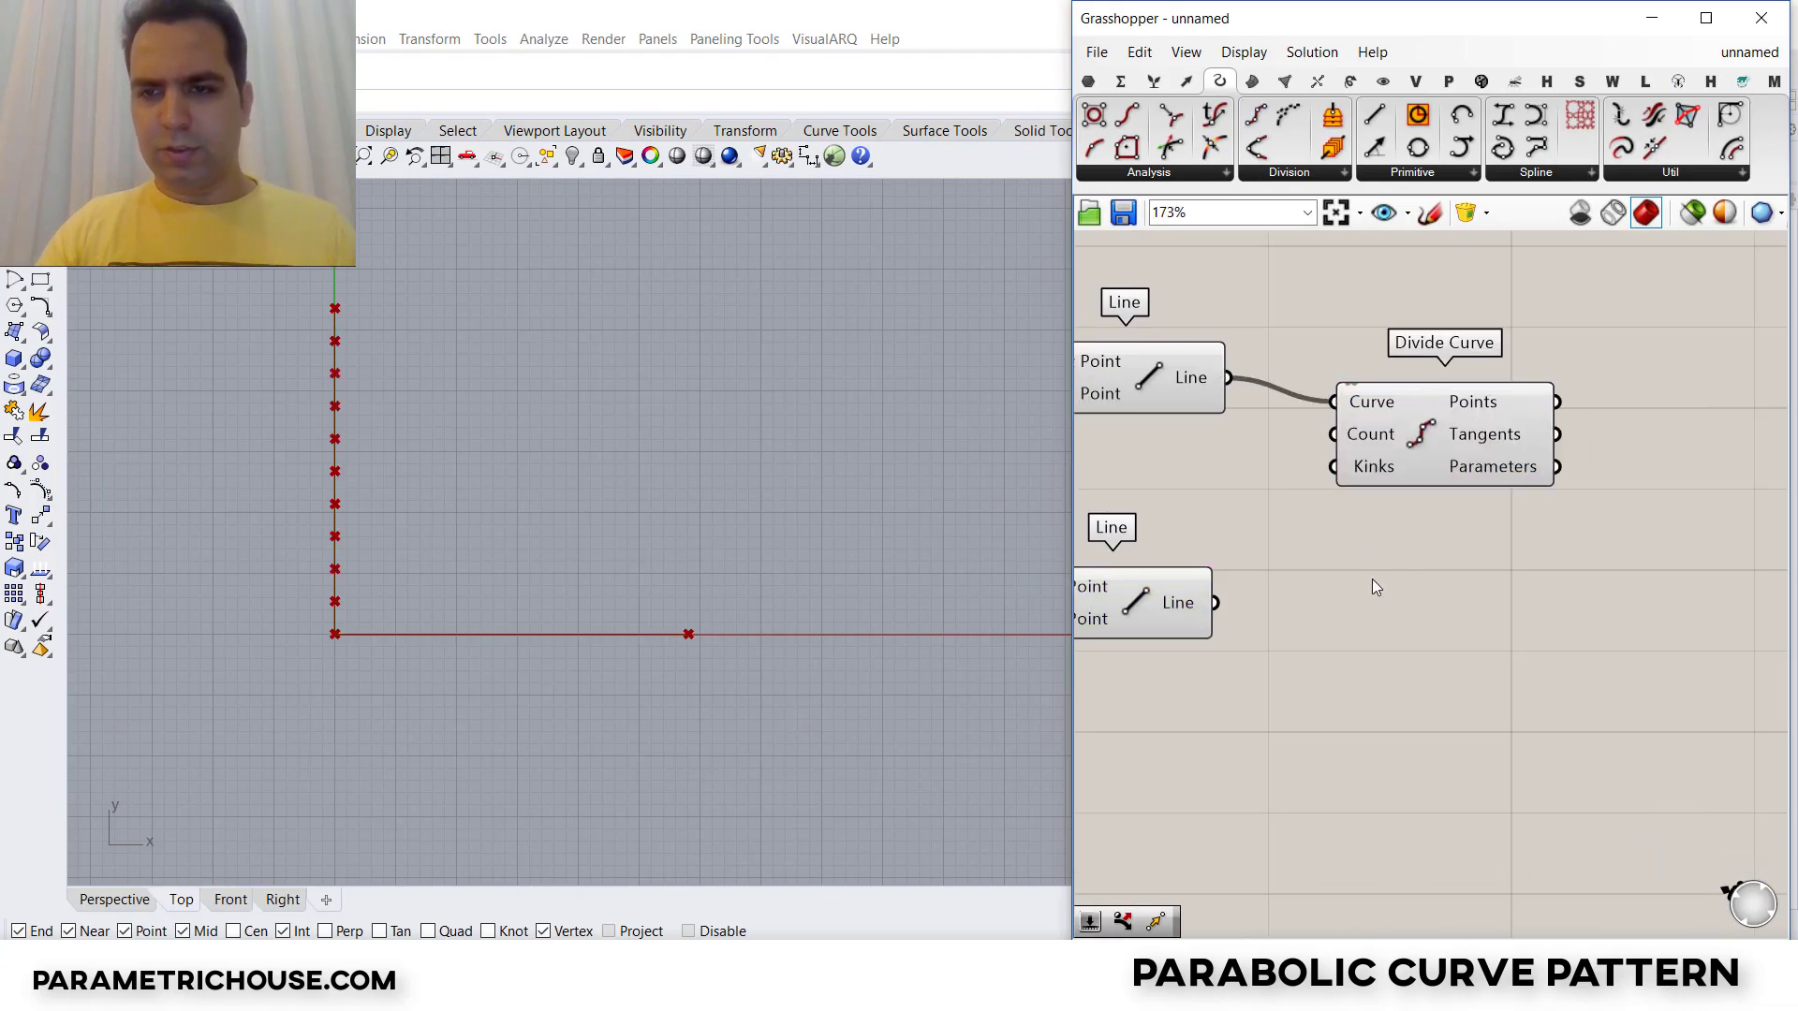
pyautogui.doubleClick(1373, 576)
pyautogui.write('divi')
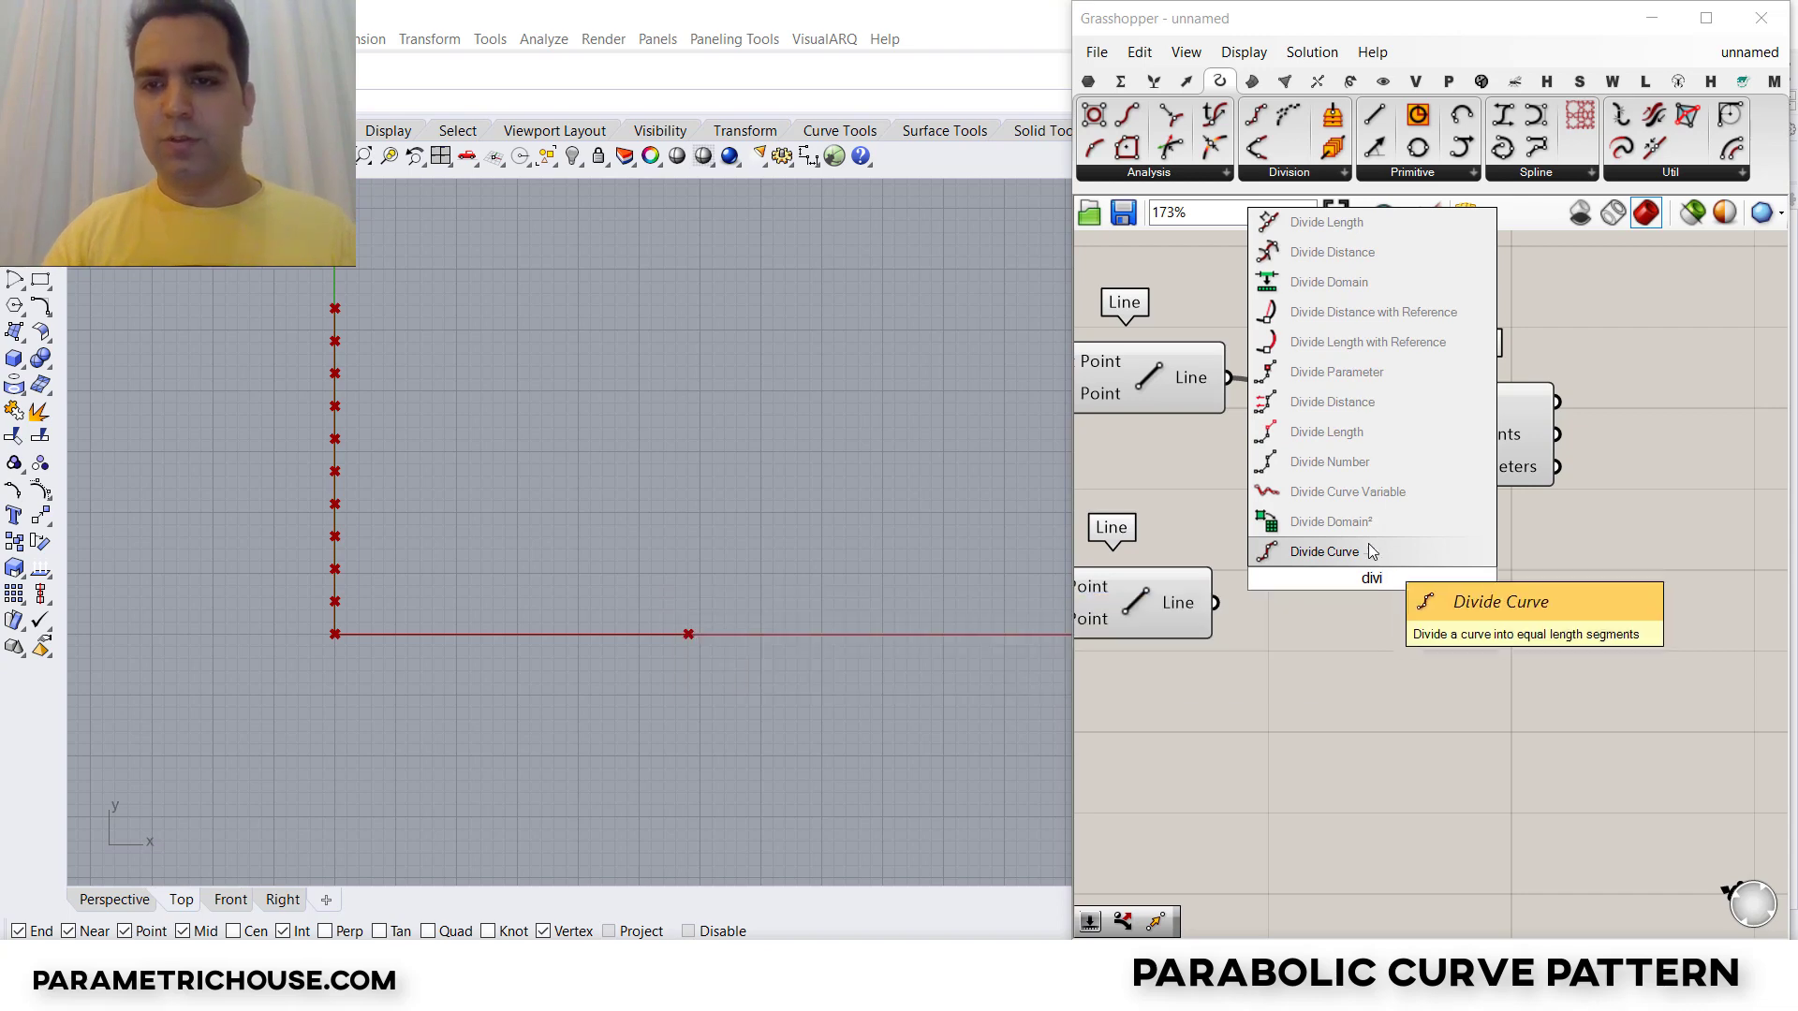
pyautogui.click(1369, 553)
pyautogui.scroll(3, 1385, 577)
pyautogui.click(1346, 609)
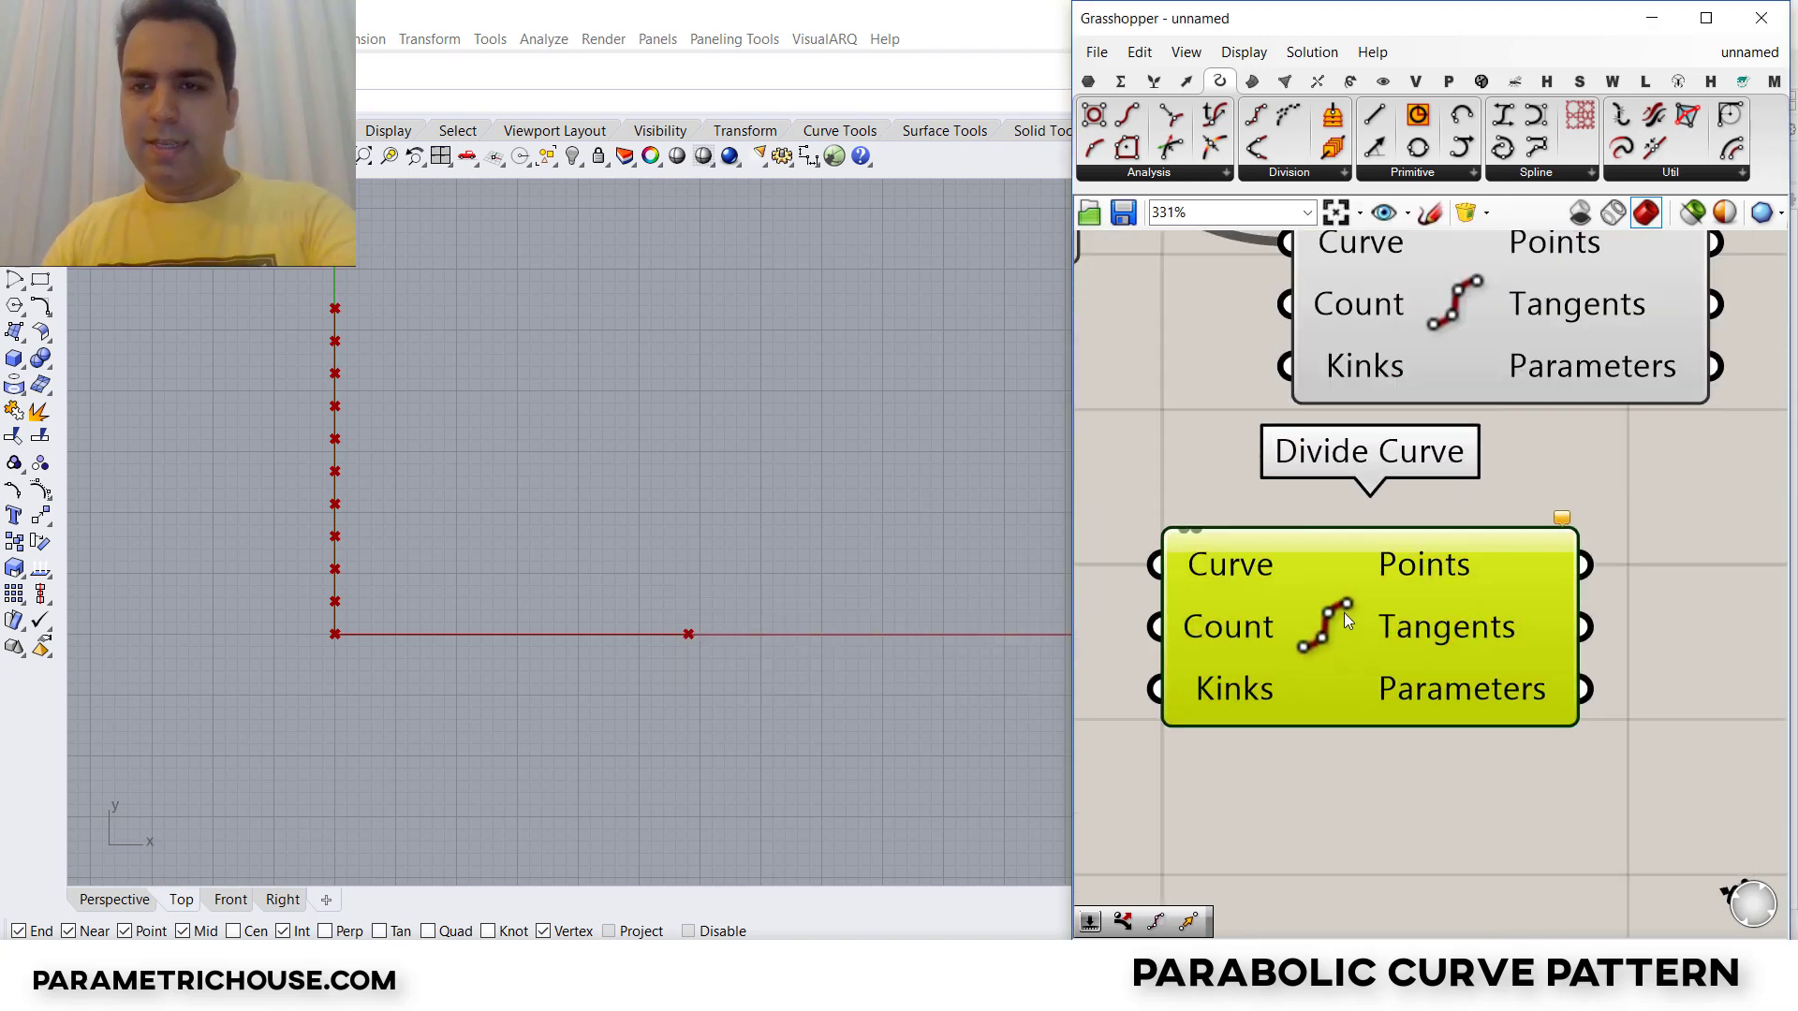
pyautogui.press('Delete')
pyautogui.scroll(-2, 1395, 615)
pyautogui.click(1458, 462)
pyautogui.moveTo(1458, 463); pyautogui.dragTo(1474, 450)
# Step: Copy the Divide Curve and wire the lower line into the copy
pyautogui.hotkey('ctrl', 'c')
pyautogui.hotkey('ctrl', 'v')
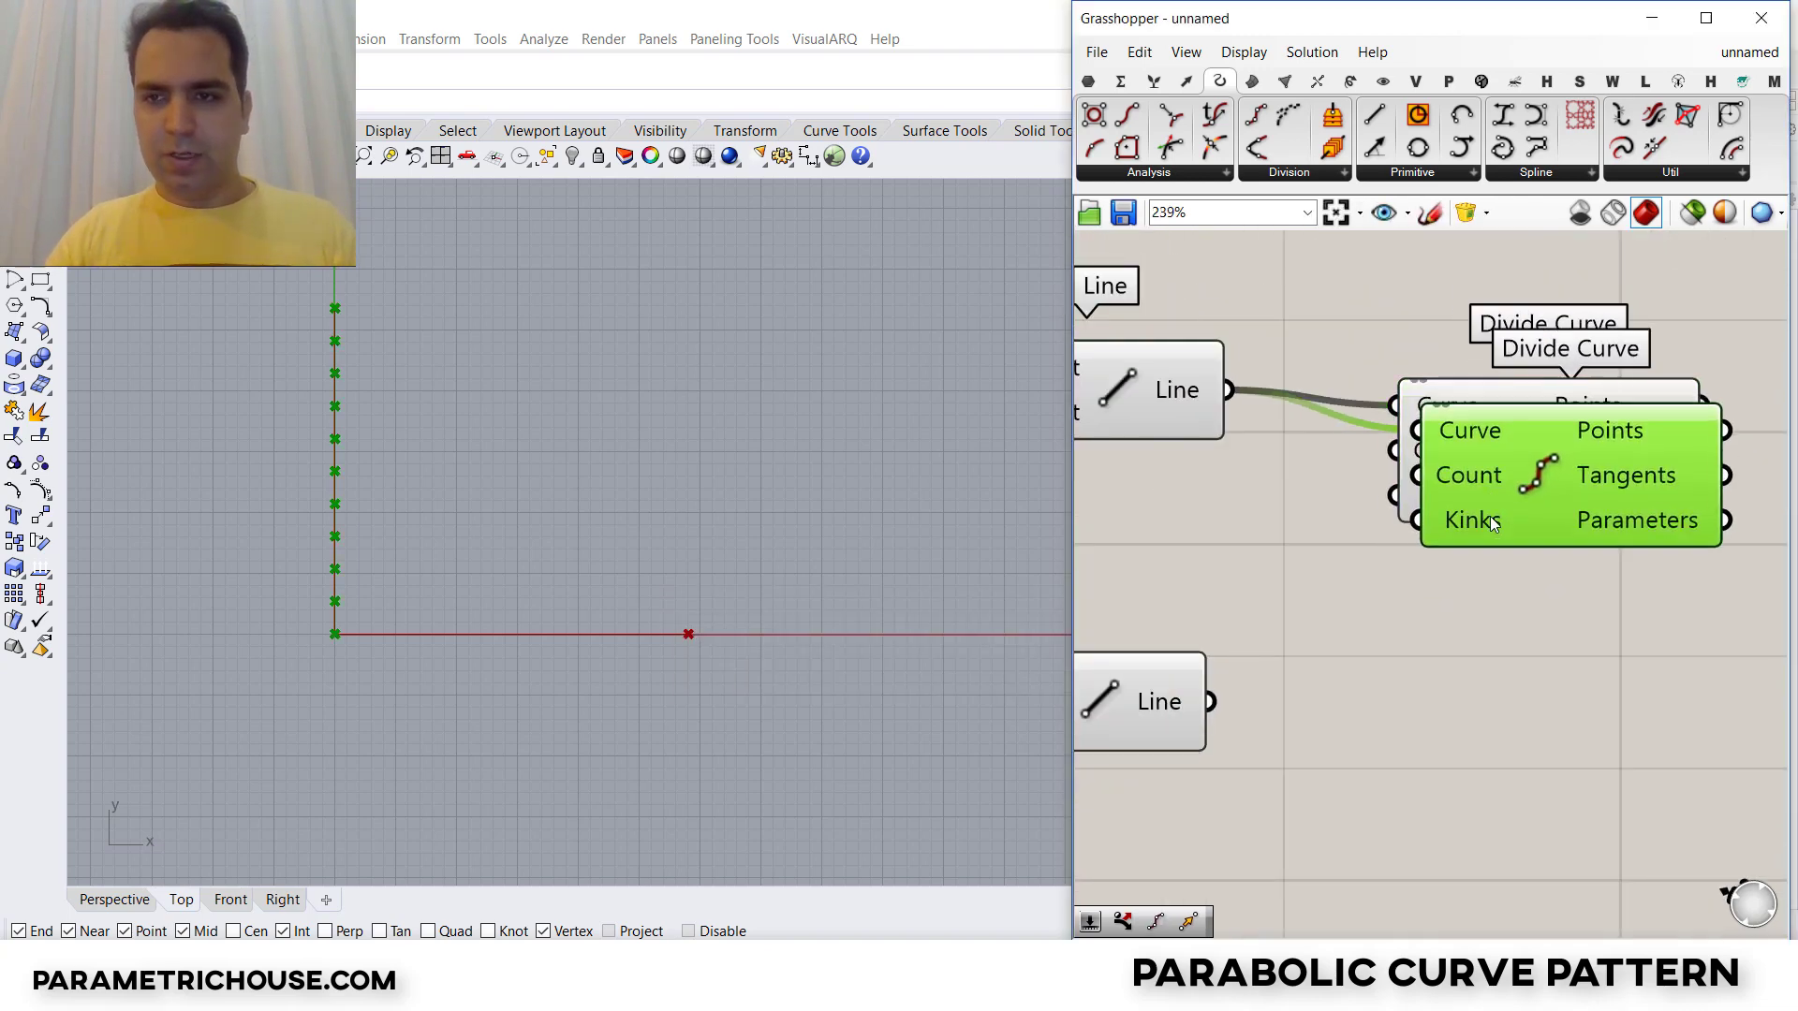
pyautogui.moveTo(1491, 515); pyautogui.dragTo(1475, 741)
pyautogui.moveTo(1392, 666); pyautogui.dragTo(1393, 664)
pyautogui.moveTo(1308, 532); pyautogui.dragTo(1425, 532, button='right')
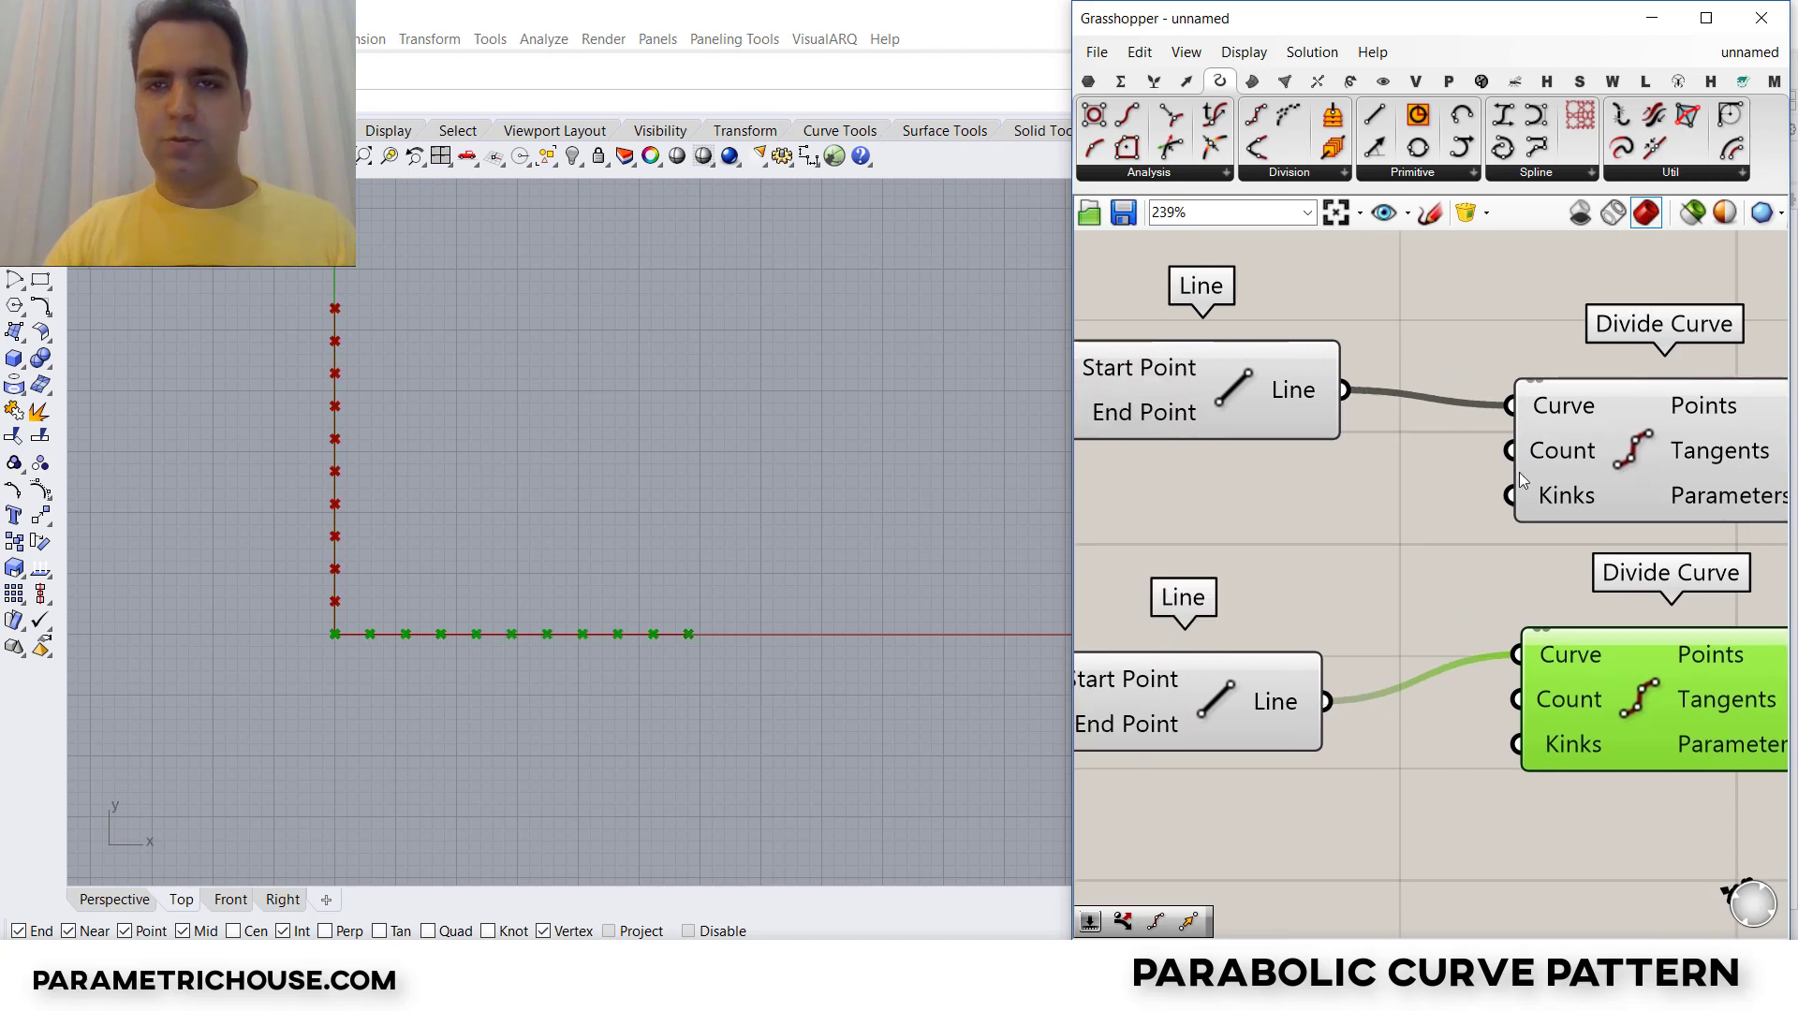
# Step: Add a Number Slider via '3.1' and wire it to both Divide Curve Count inputs
pyautogui.doubleClick(1243, 530)
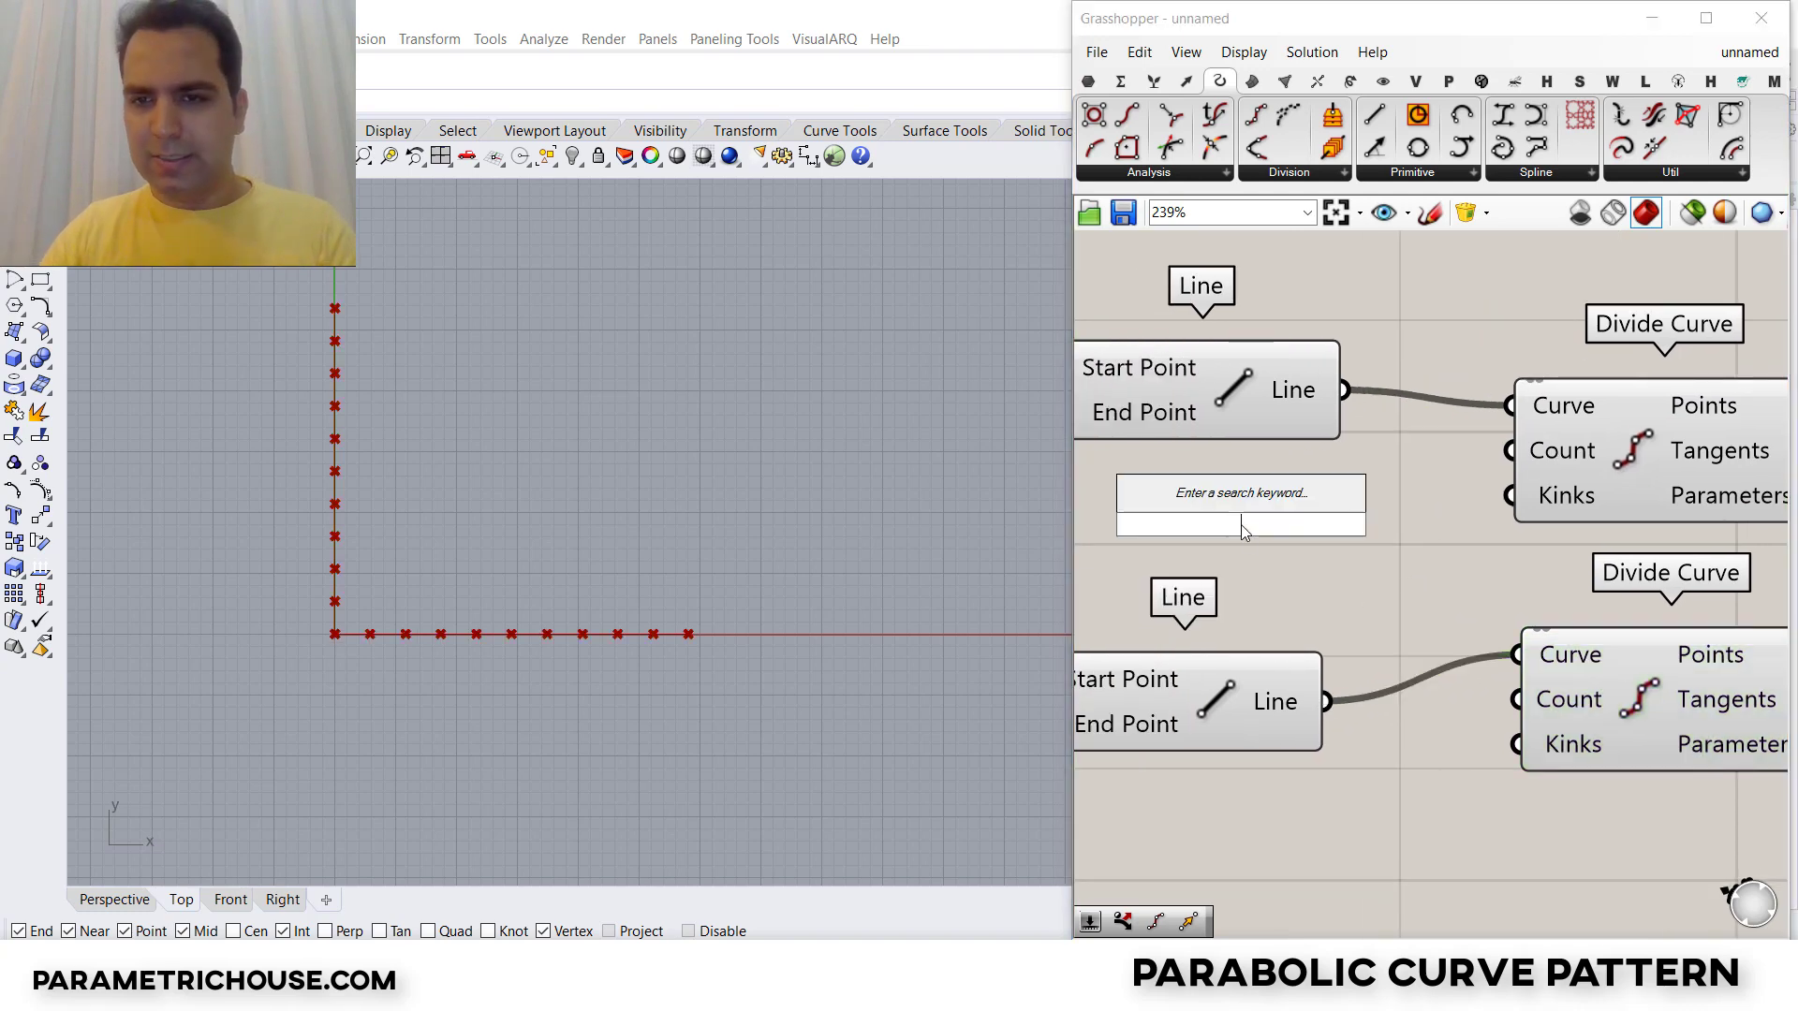
pyautogui.write('3')
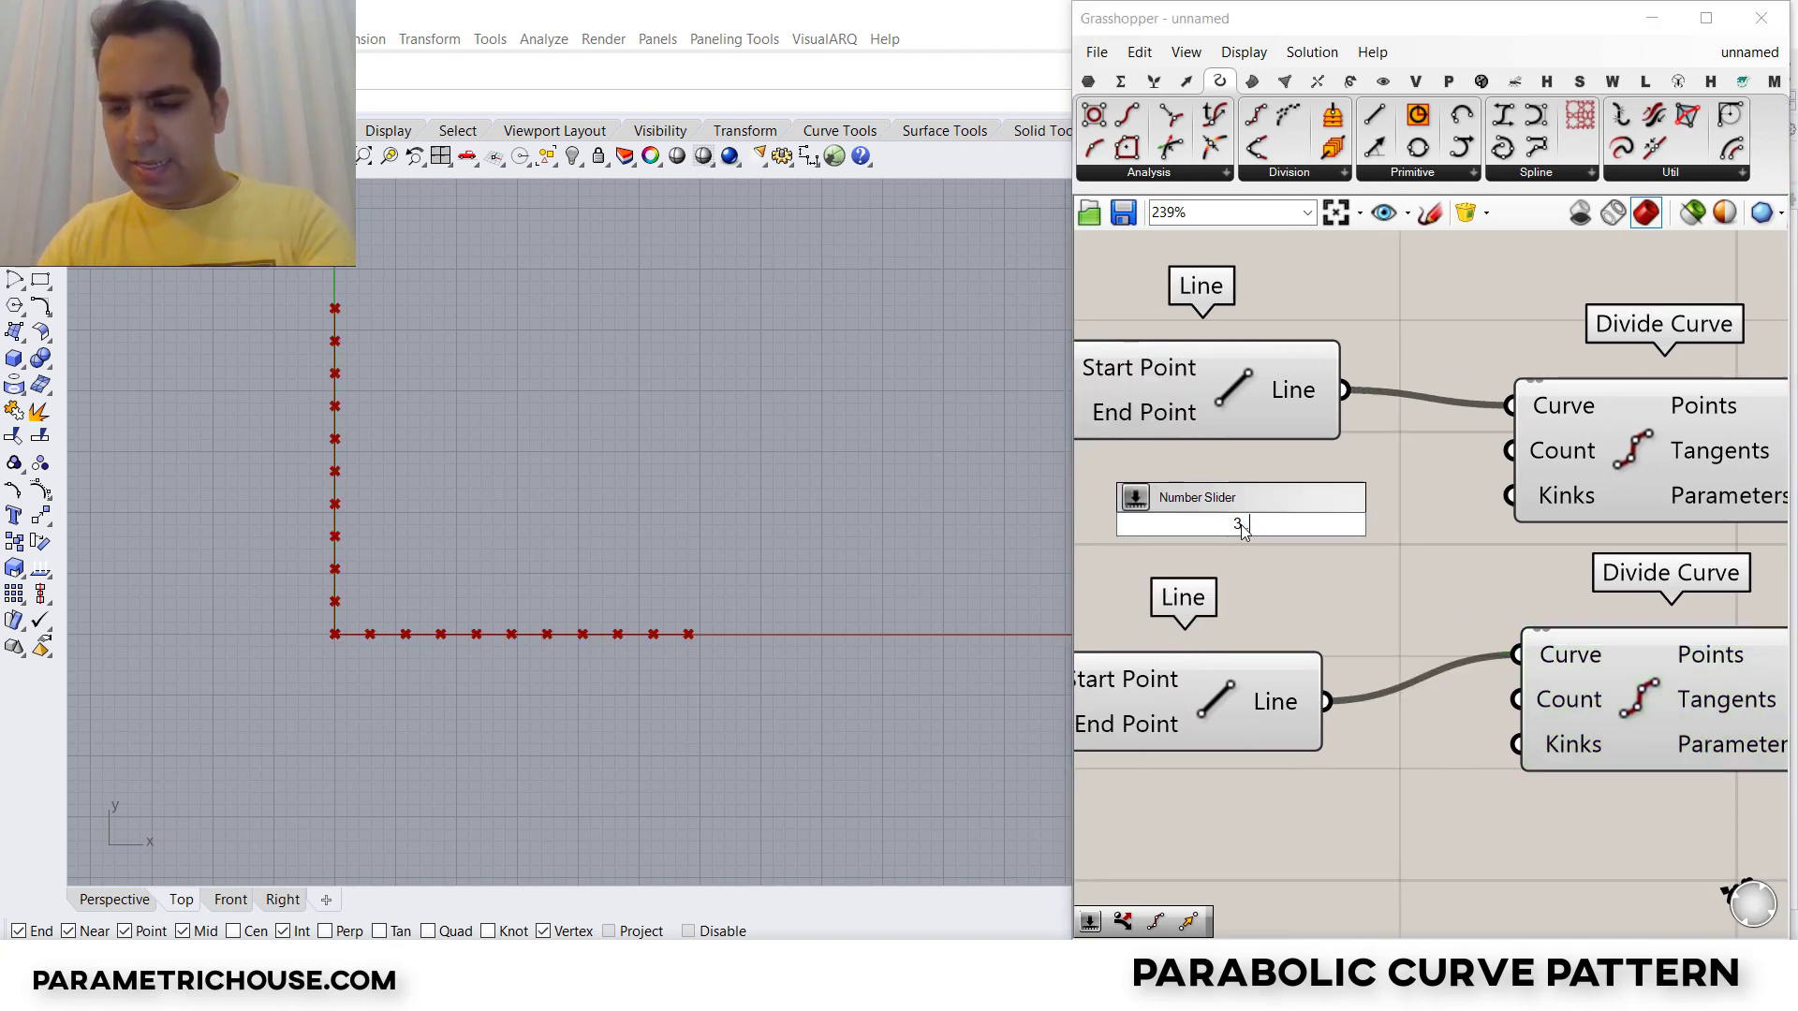
pyautogui.write('.1')
pyautogui.press('Return')
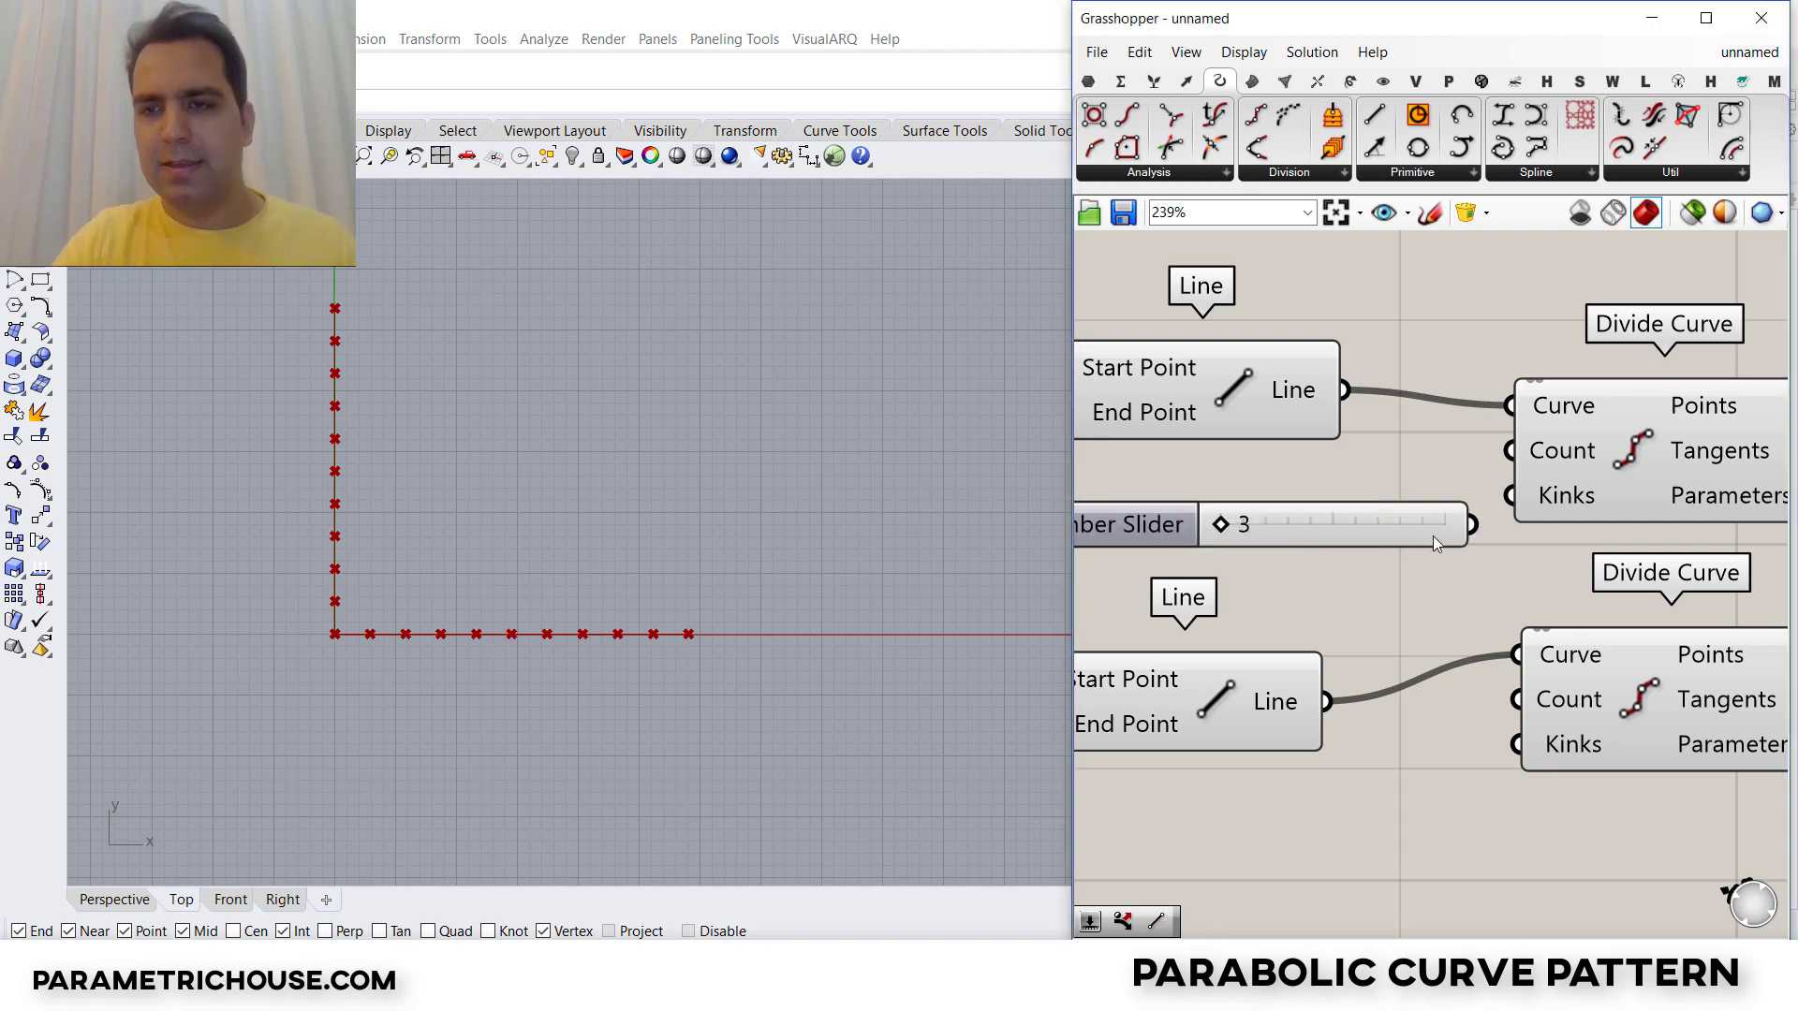
pyautogui.moveTo(1399, 545); pyautogui.dragTo(1517, 699)
pyautogui.moveTo(1405, 608); pyautogui.dragTo(1582, 609, button='right')
# Step: Make the slider integer with a range of 3 to 16, set to 9
pyautogui.doubleClick(1160, 526)
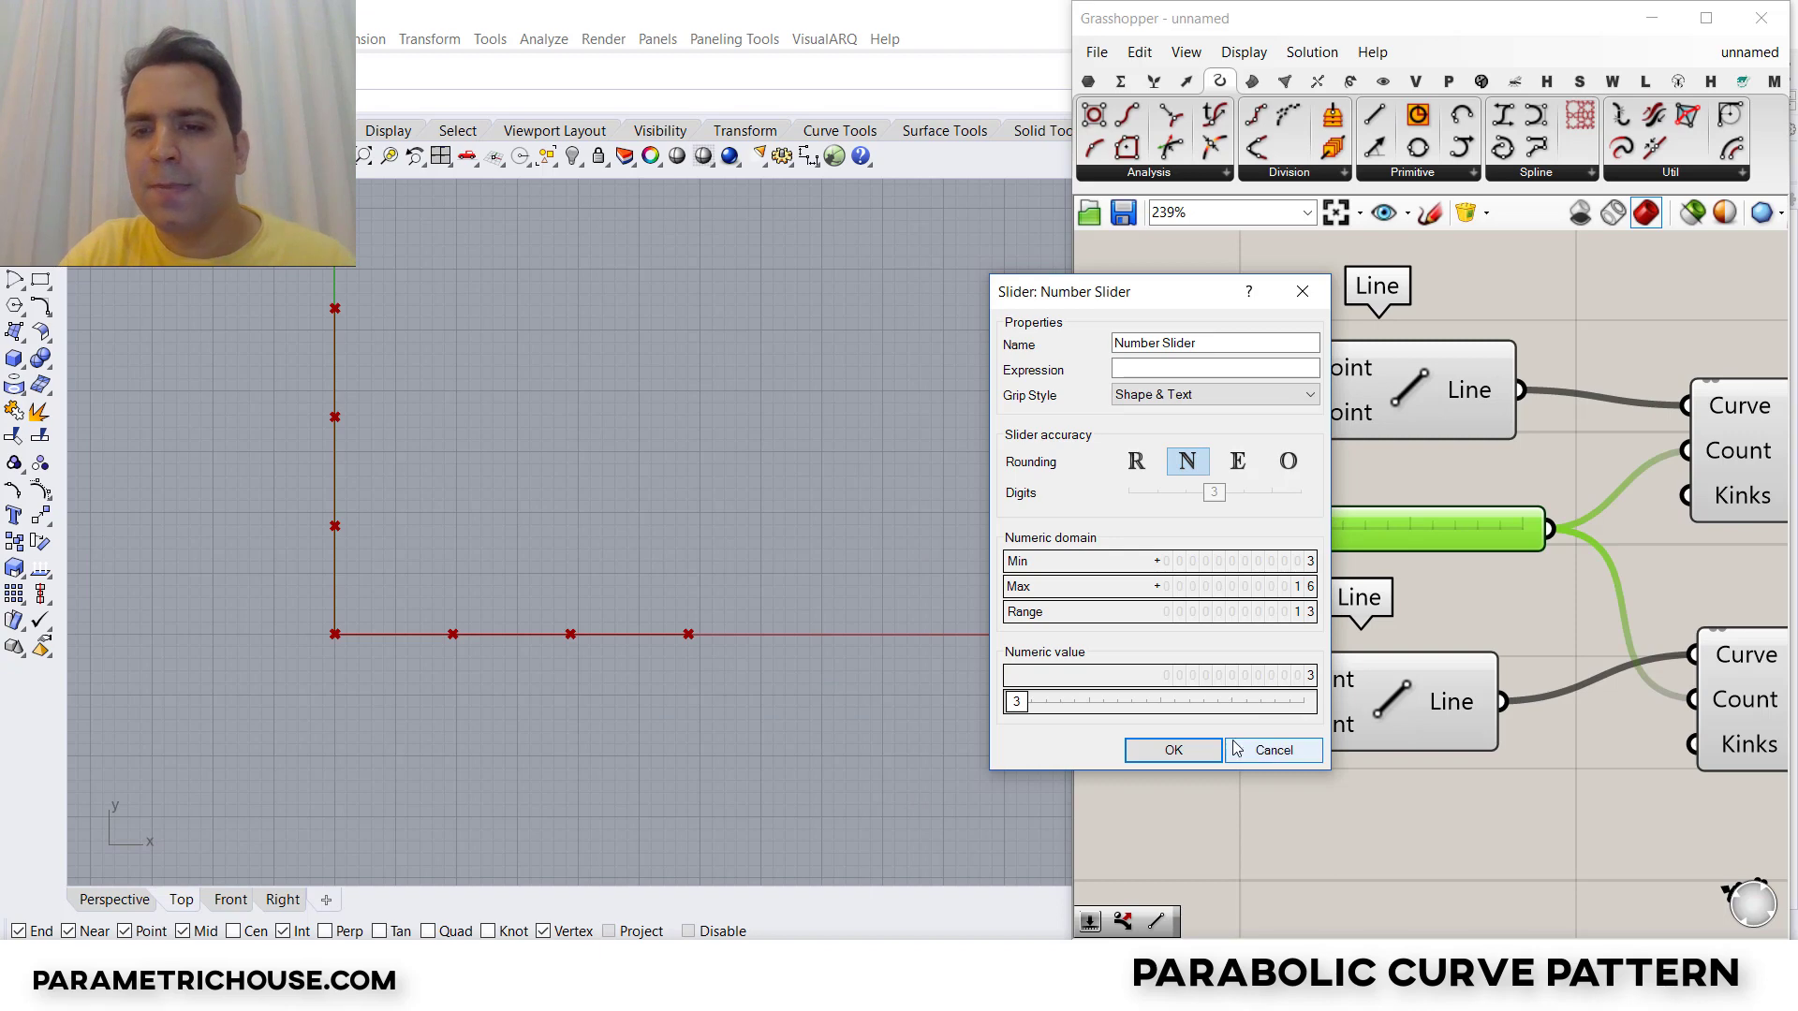
pyautogui.click(1184, 752)
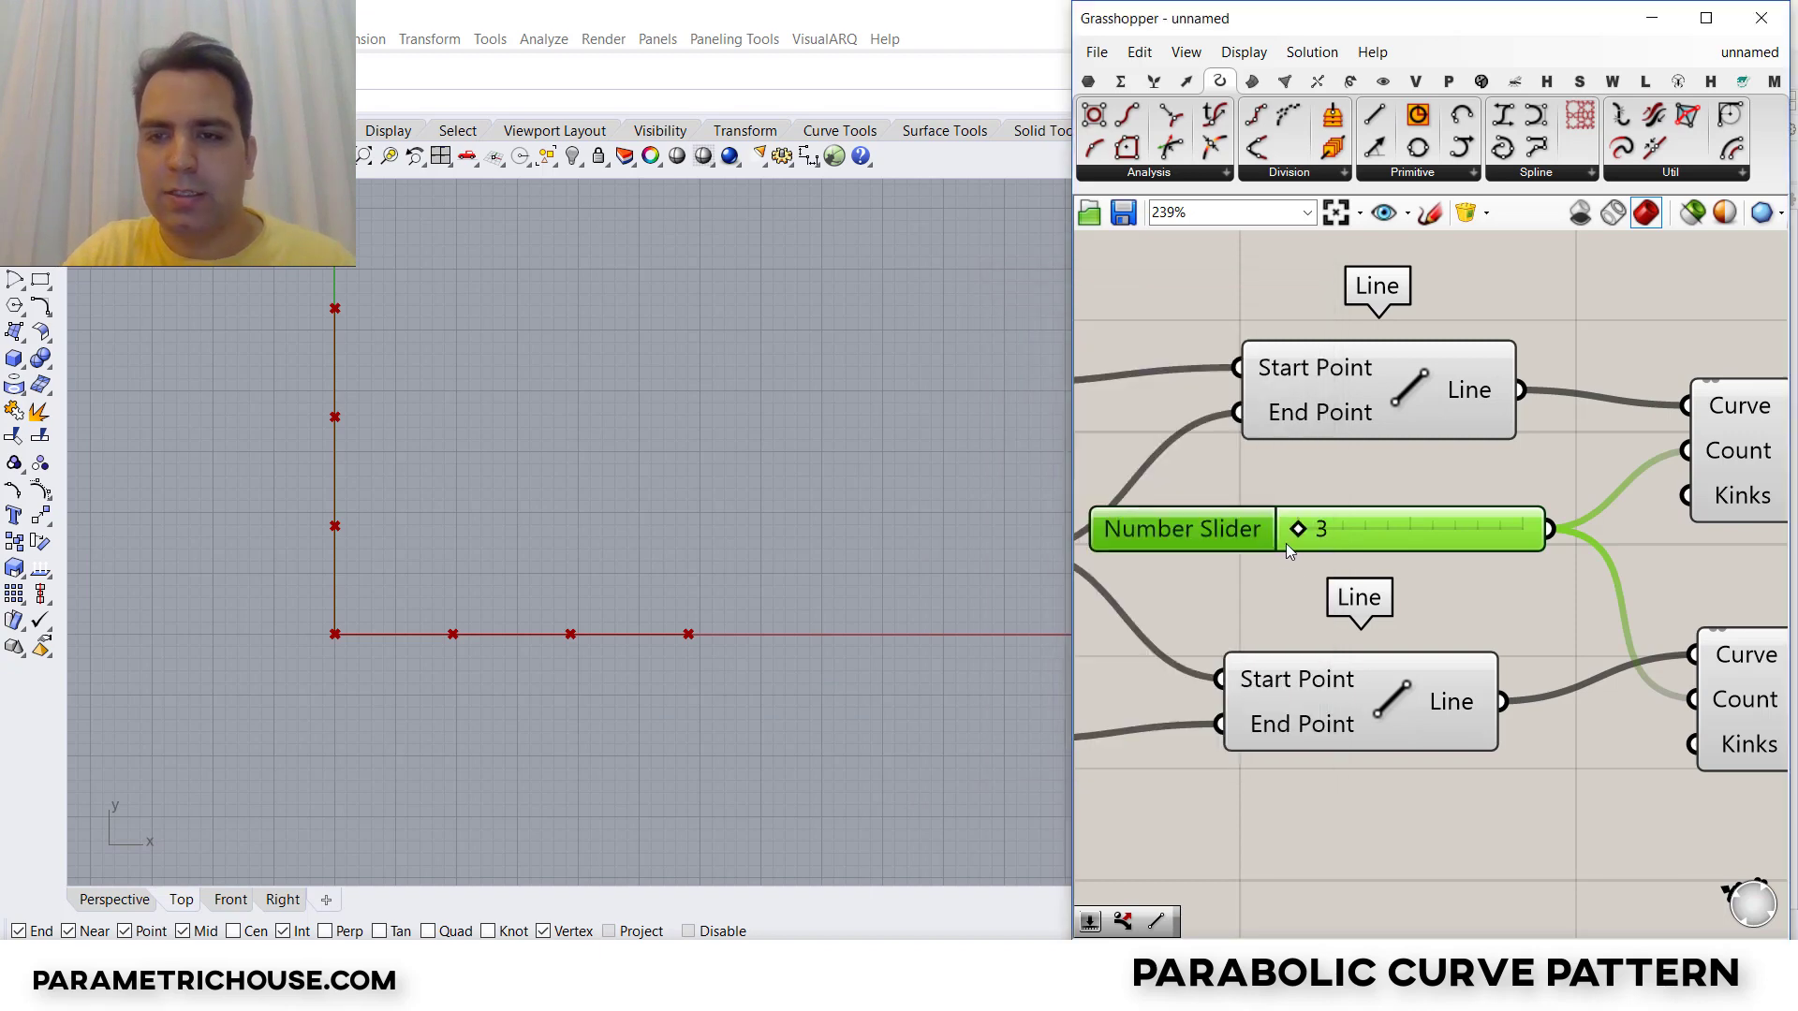
pyautogui.scroll(-3, 1456, 551)
pyautogui.moveTo(1461, 551); pyautogui.dragTo(1358, 553, button='right')
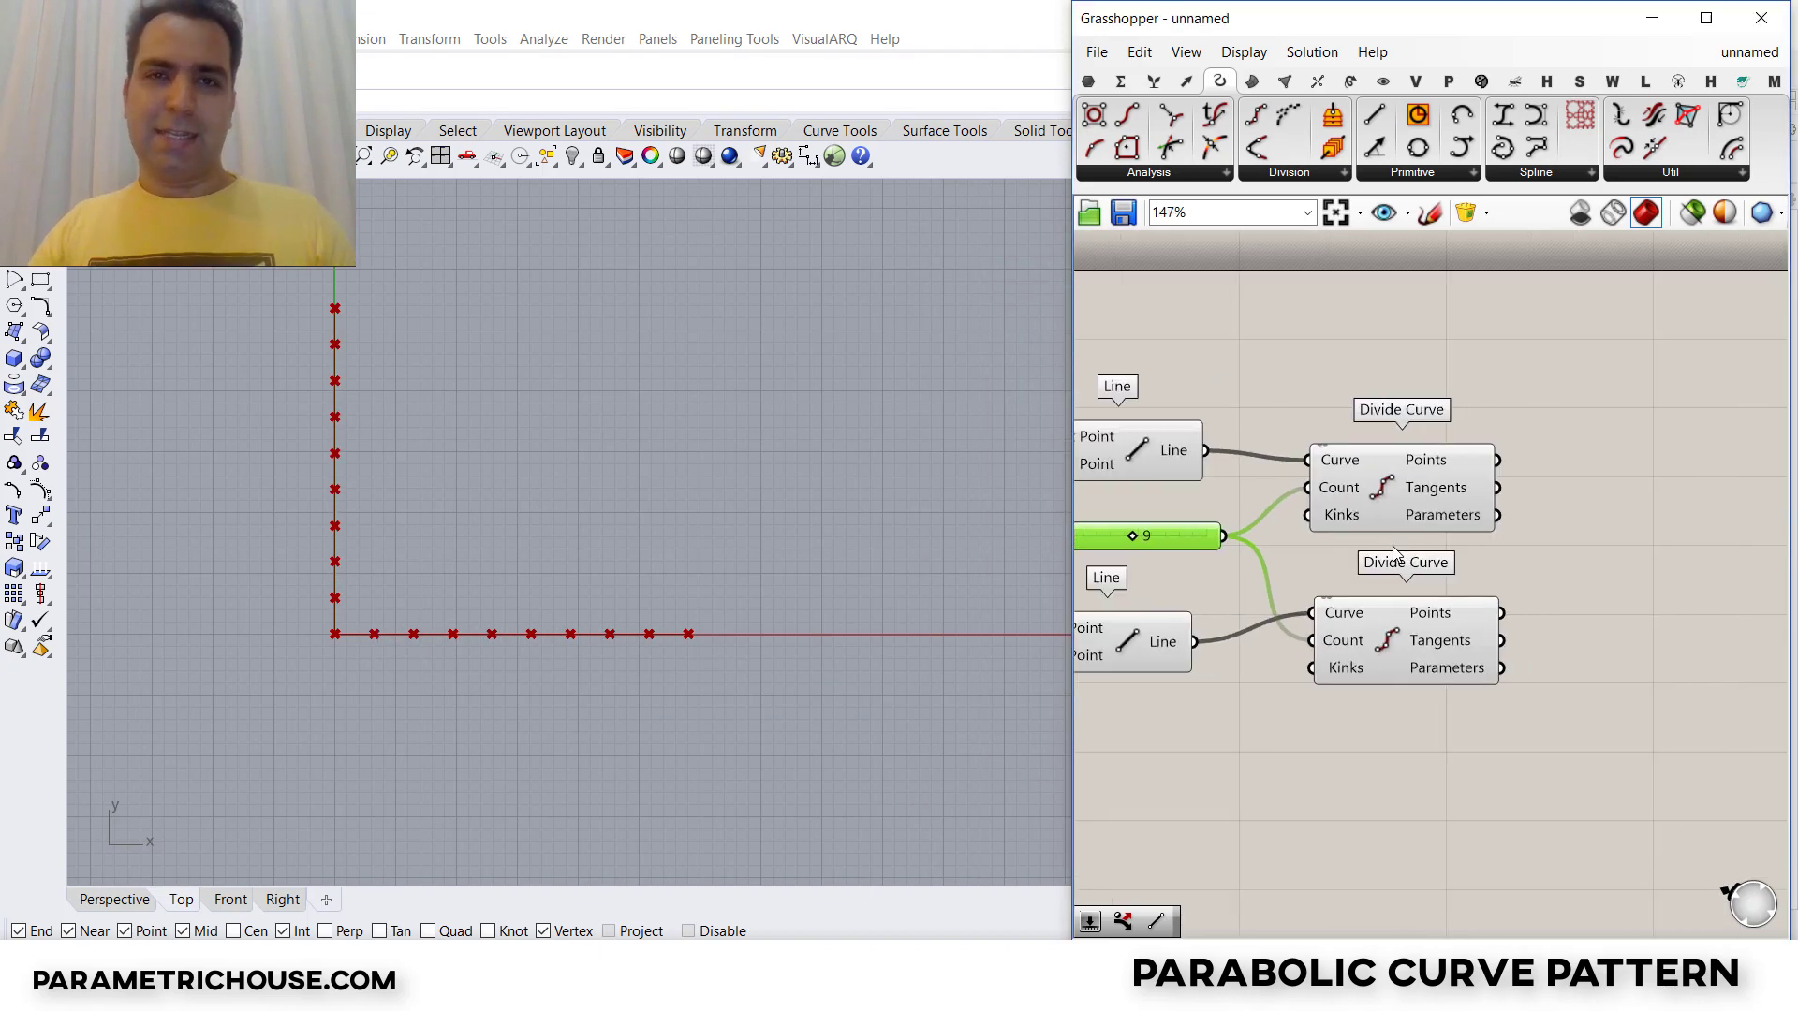
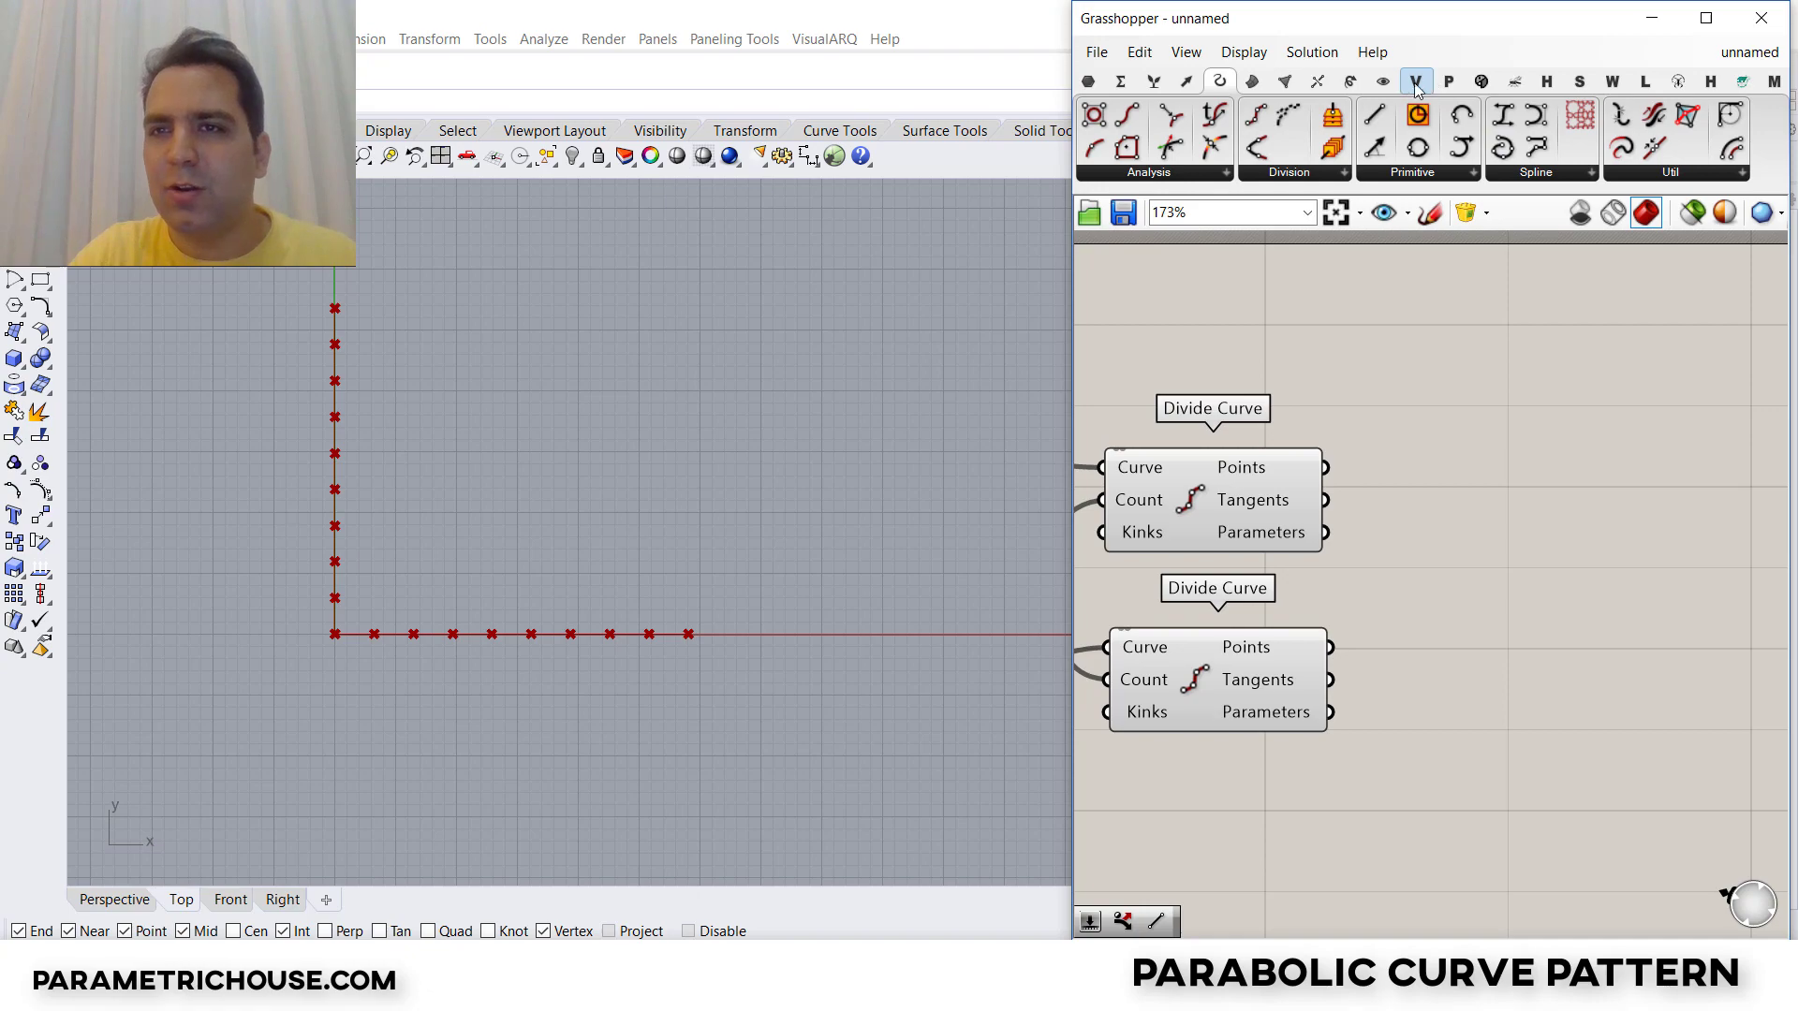
# Step: Bring up the Display component group to prepare for labelling the division points
pyautogui.click(1384, 82)
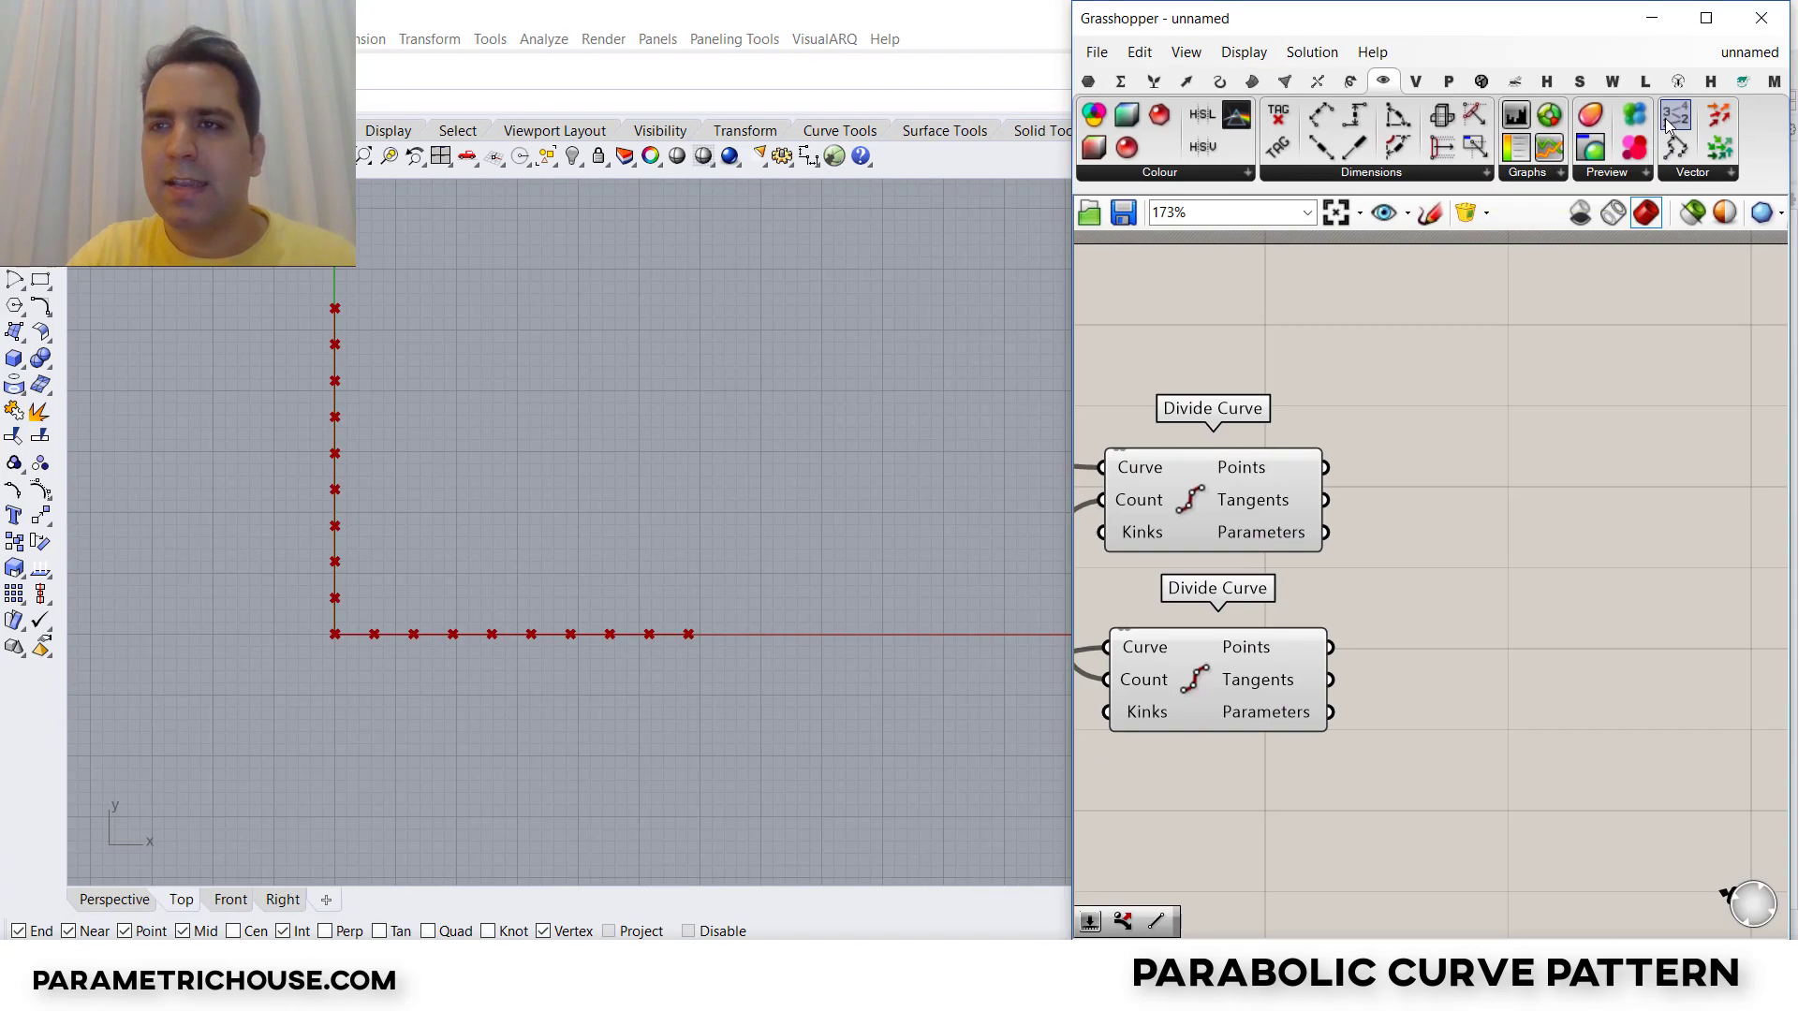
# Step: Add a Point List fed by the upper Divide Curve points and bake its index numbers
pyautogui.moveTo(1559, 127); pyautogui.dragTo(1484, 564)
pyautogui.scroll(2, 1311, 476)
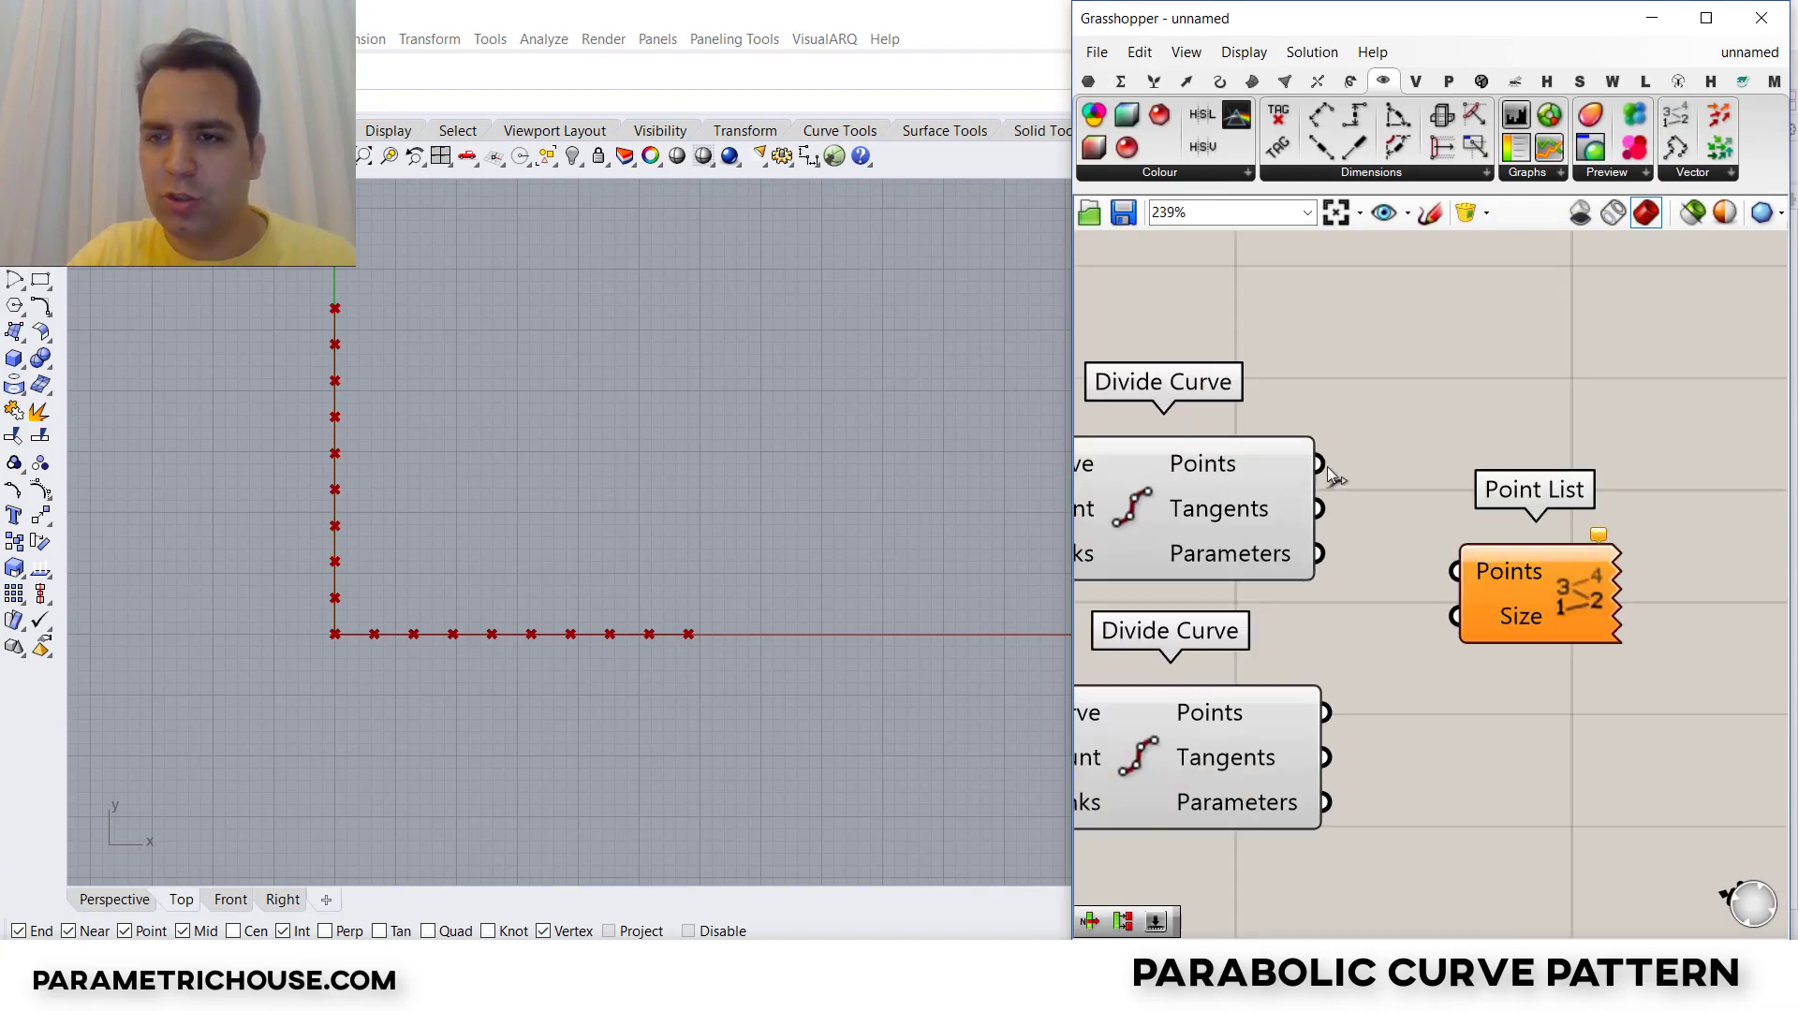
pyautogui.moveTo(1319, 465); pyautogui.dragTo(1456, 571)
pyautogui.moveTo(1577, 610); pyautogui.dragTo(1500, 503)
pyautogui.rightClick(1482, 490)
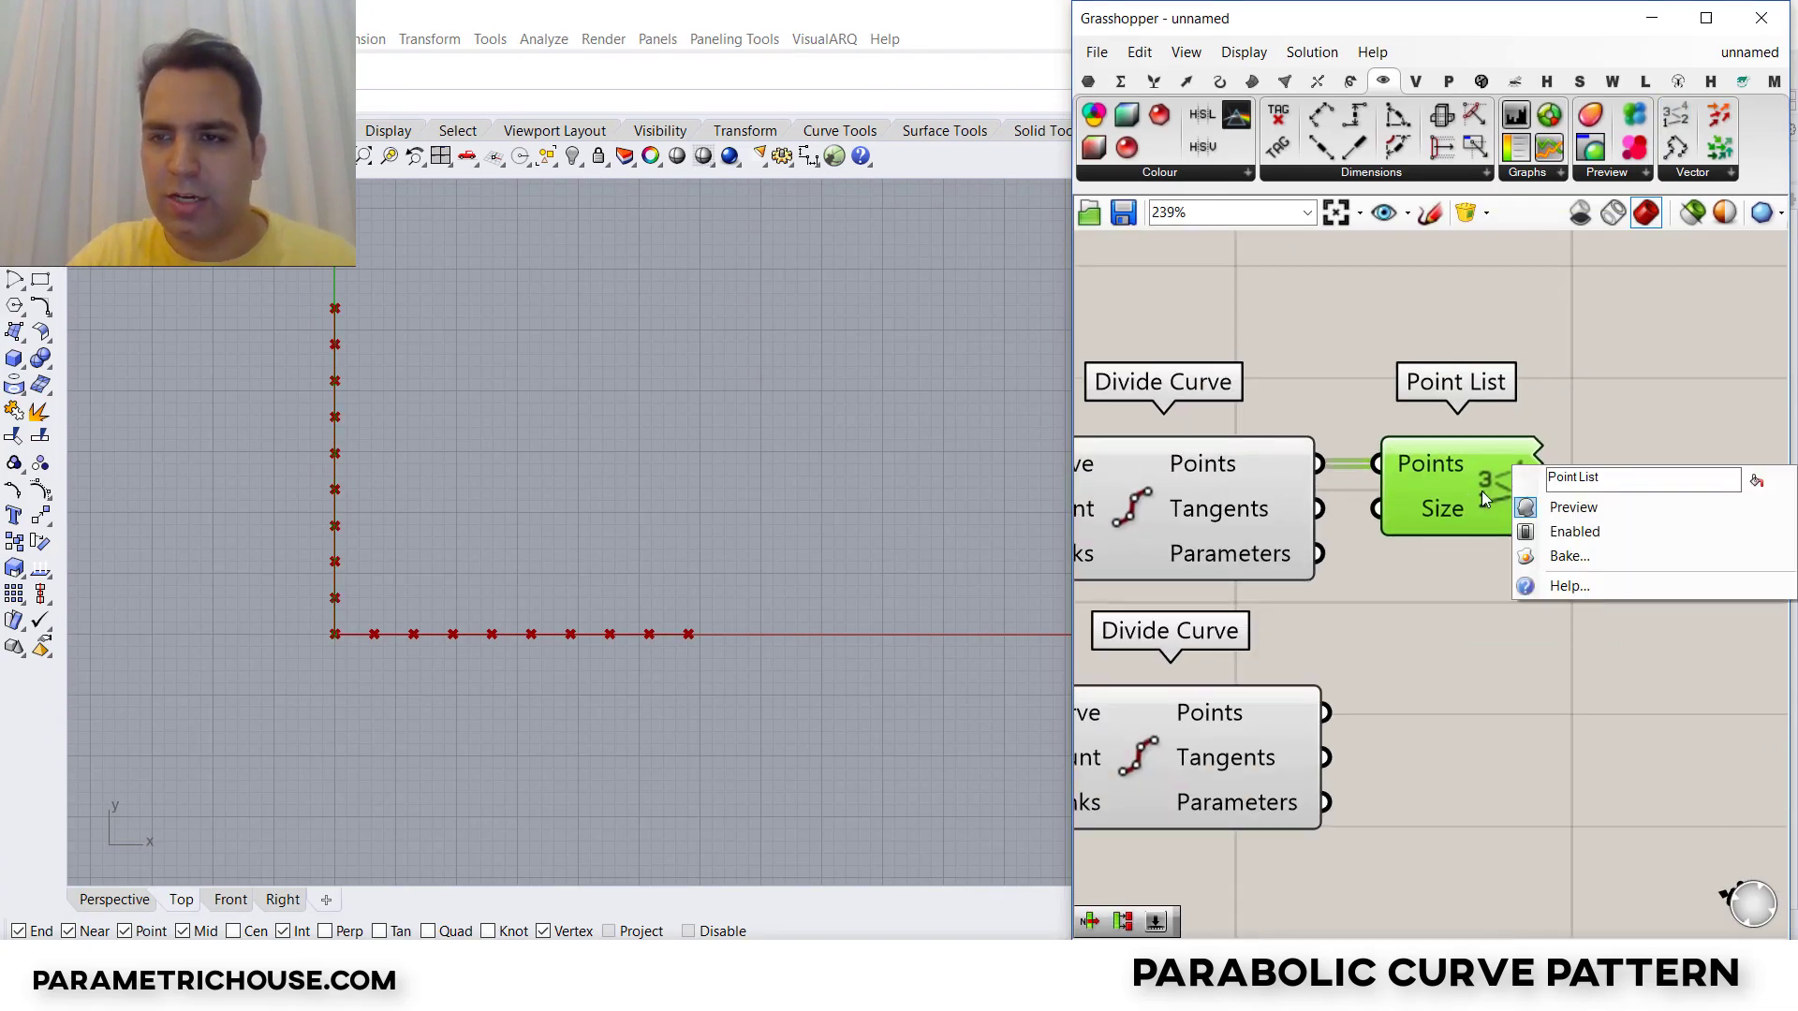
pyautogui.click(1569, 556)
pyautogui.click(1565, 807)
pyautogui.scroll(6, 345, 419)
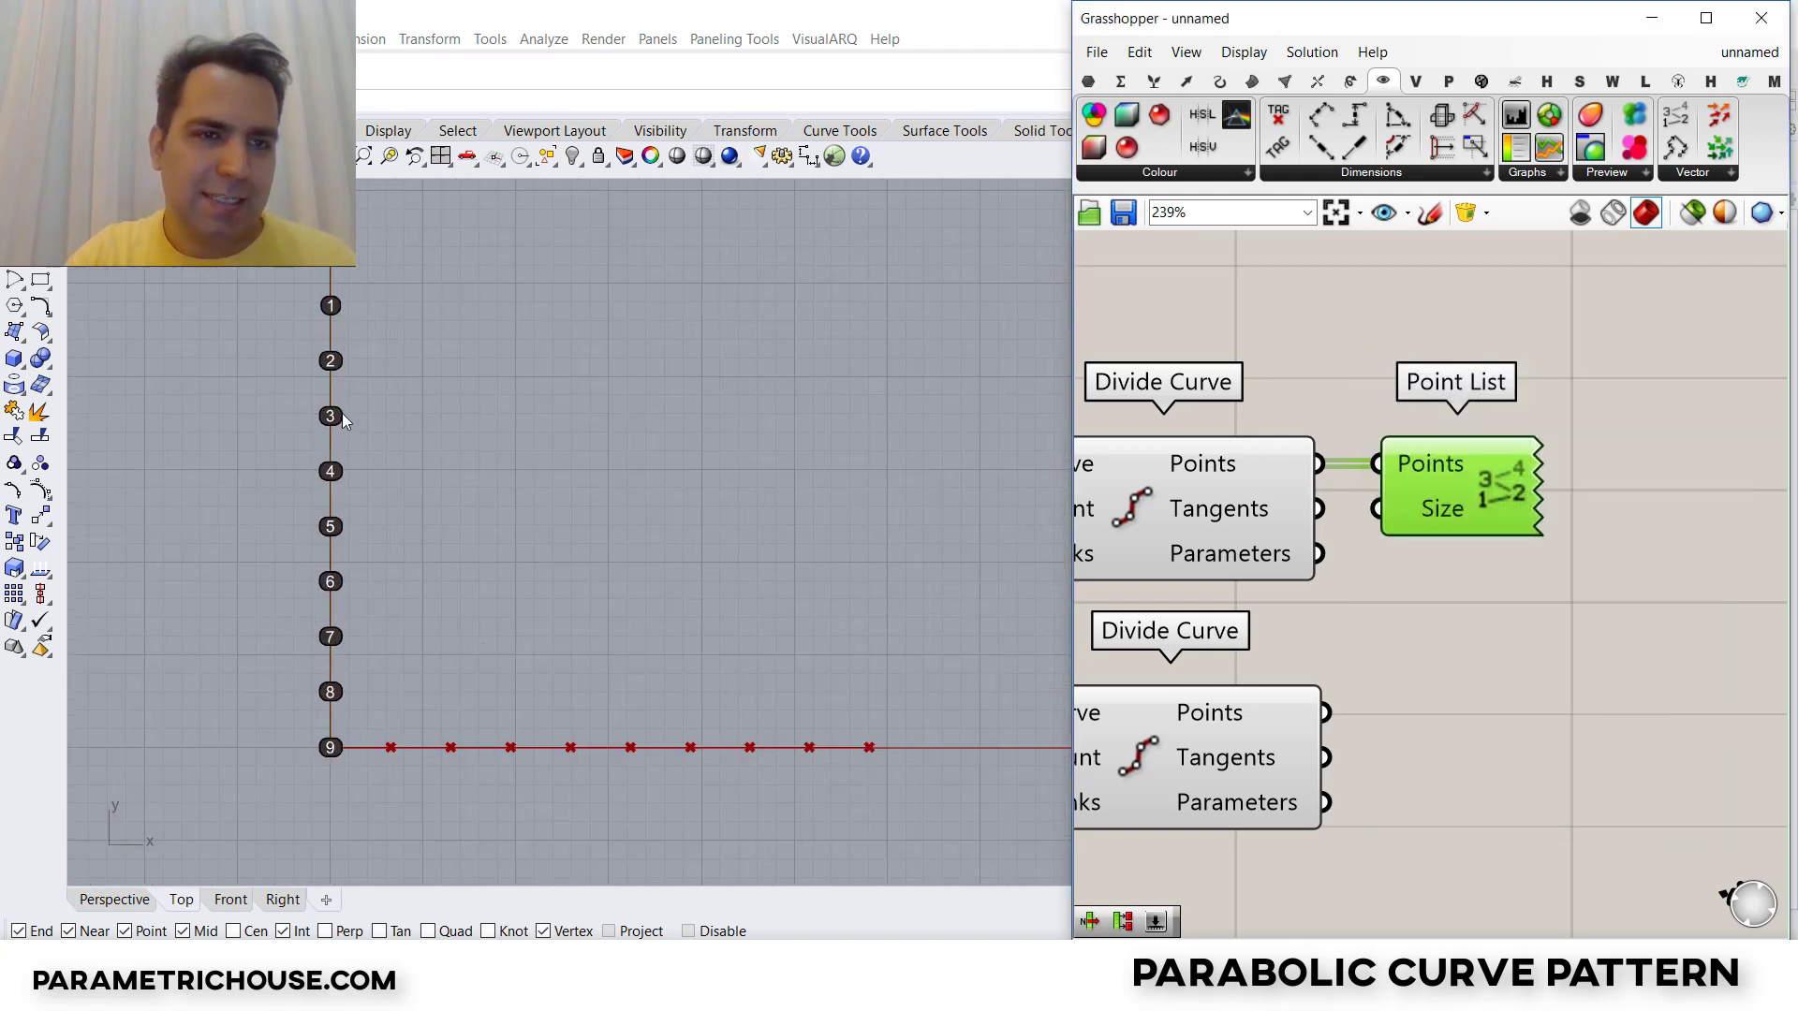
pyautogui.moveTo(356, 412); pyautogui.dragTo(440, 487, button='right')
pyautogui.scroll(-4, 500, 472)
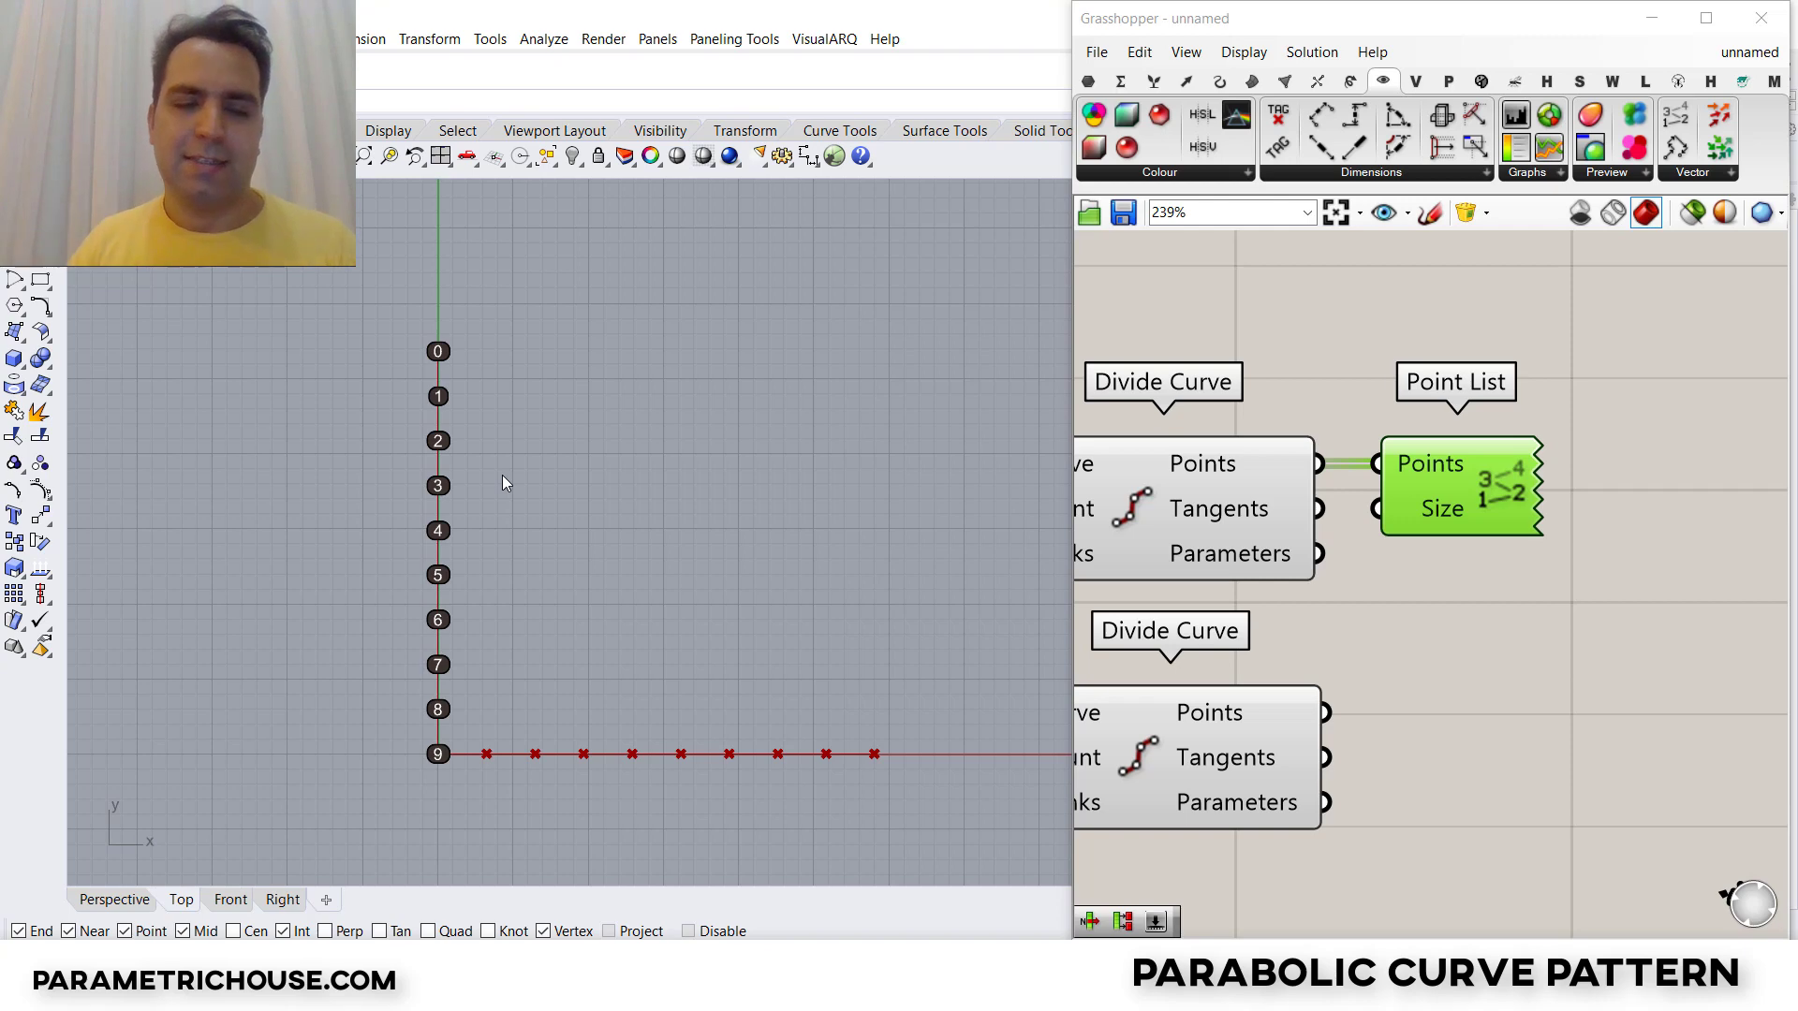
pyautogui.scroll(1, 502, 474)
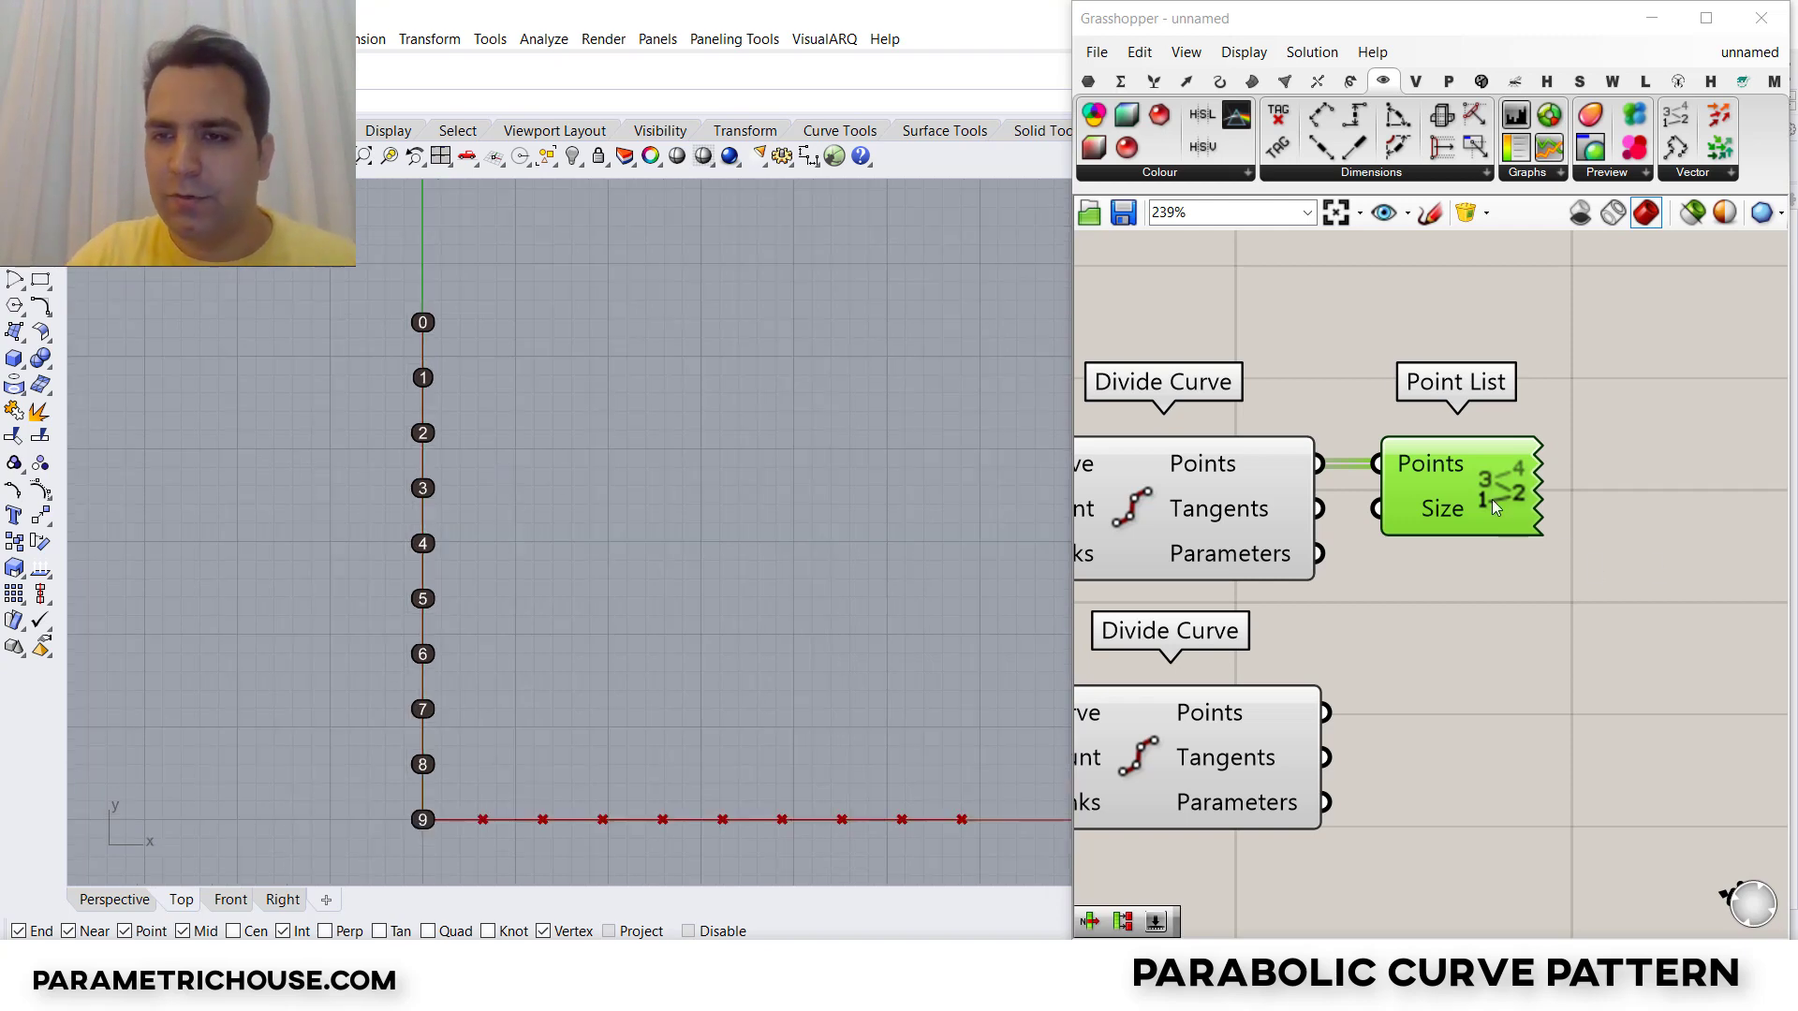
# Step: Rewire the Point List to the lower Divide Curve and bake that row's numbers
pyautogui.moveTo(1492, 498); pyautogui.dragTo(1514, 633)
pyautogui.moveTo(1325, 712); pyautogui.dragTo(1399, 598)
pyautogui.rightClick(1526, 604)
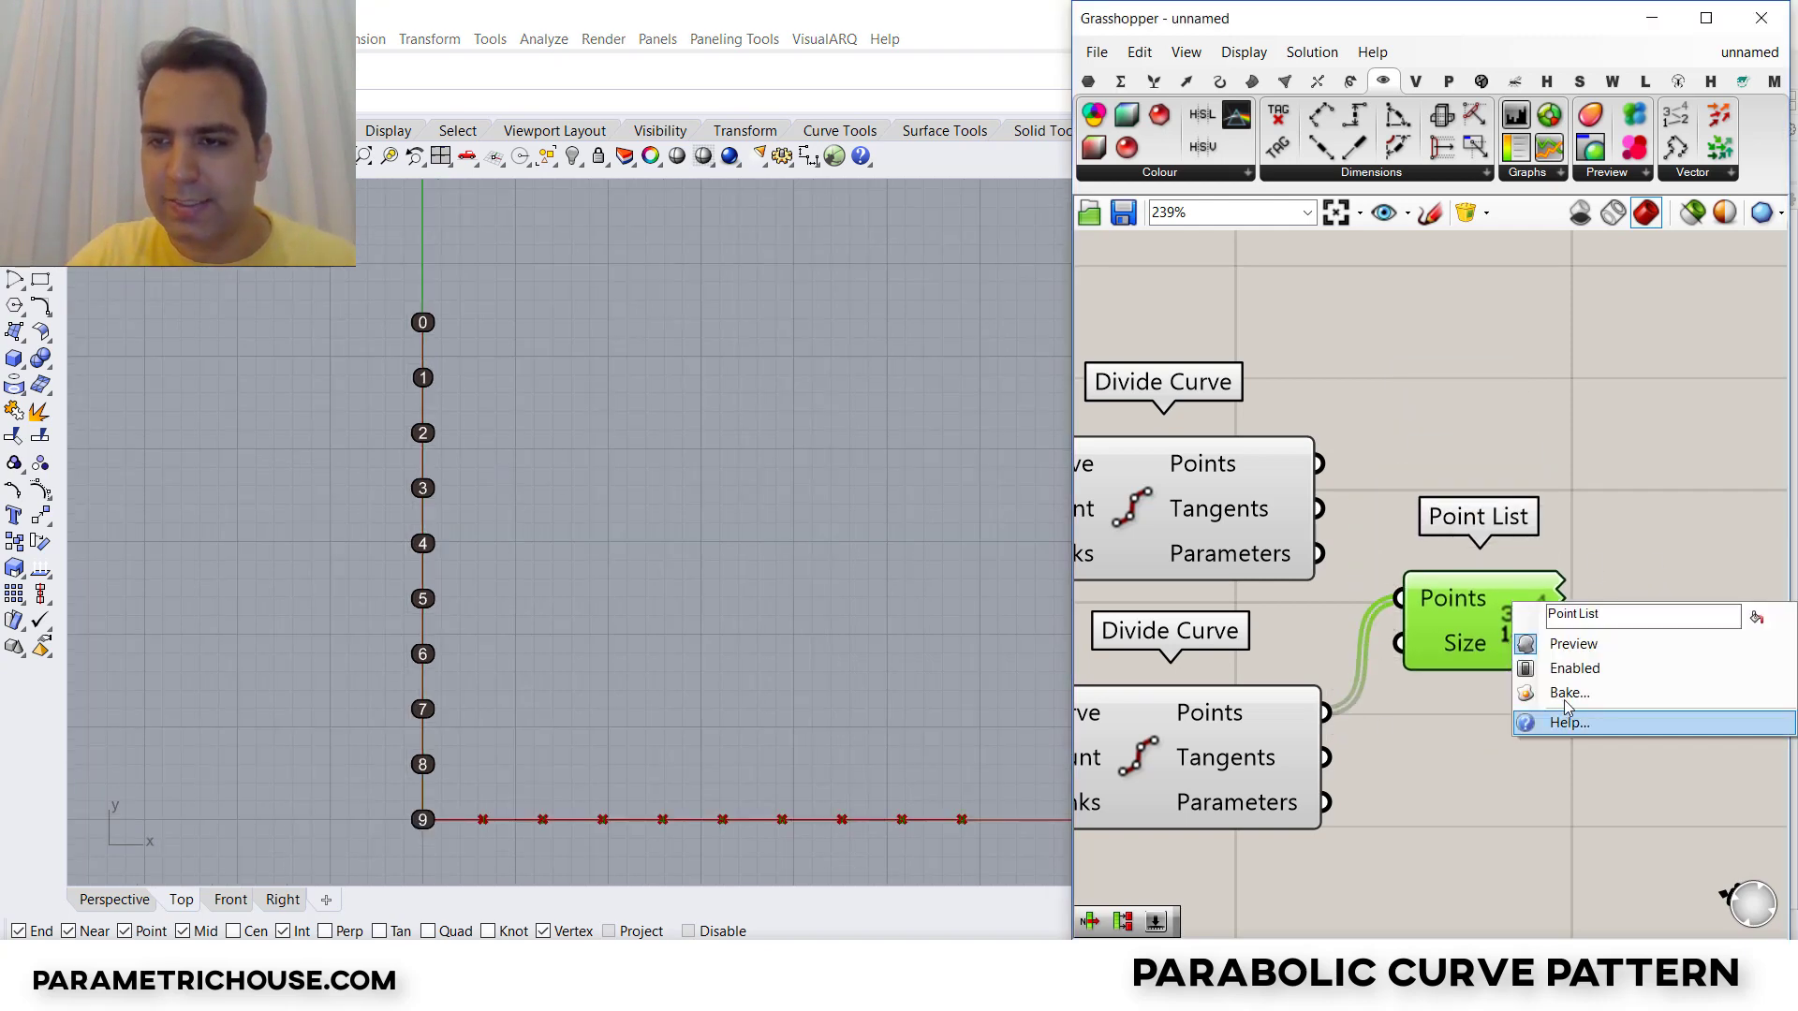
pyautogui.click(1566, 699)
pyautogui.click(1579, 907)
pyautogui.moveTo(615, 740); pyautogui.dragTo(631, 609, button='right')
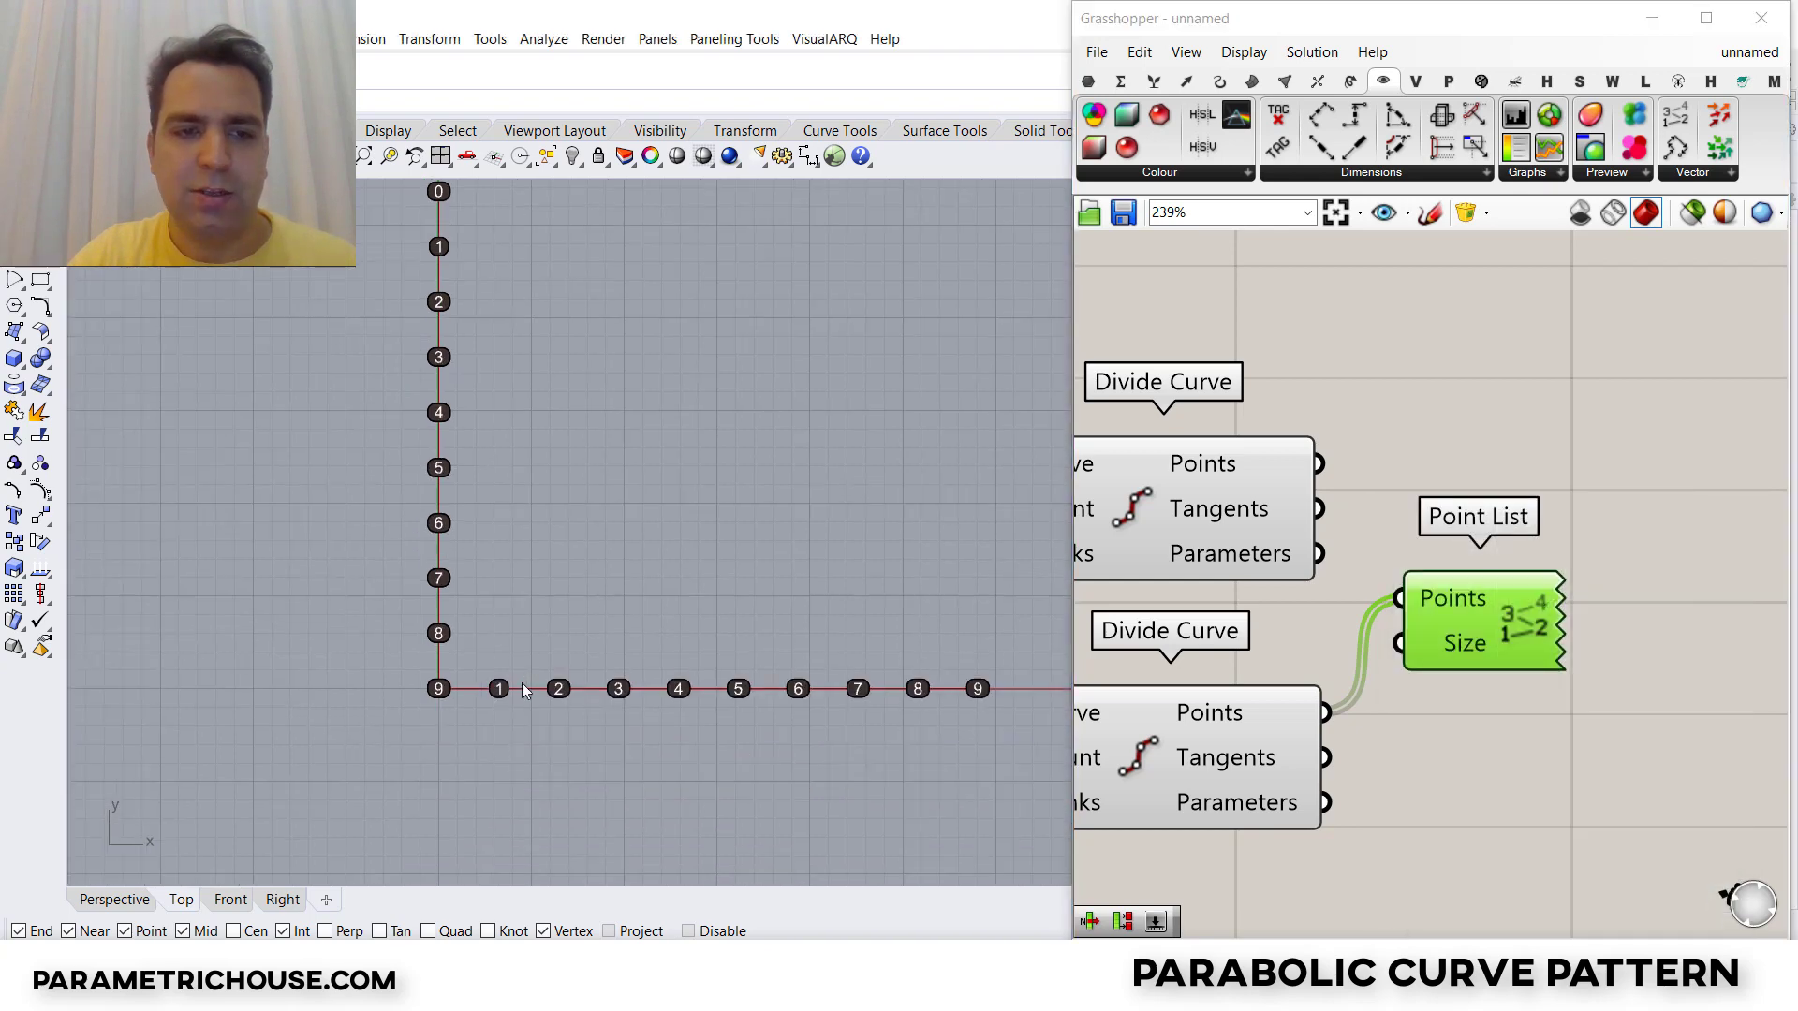
pyautogui.scroll(2, 521, 686)
# Step: Move the overlapping dot 9 aside to reveal dot 0 at the corner
pyautogui.click(365, 694)
pyautogui.click(417, 748)
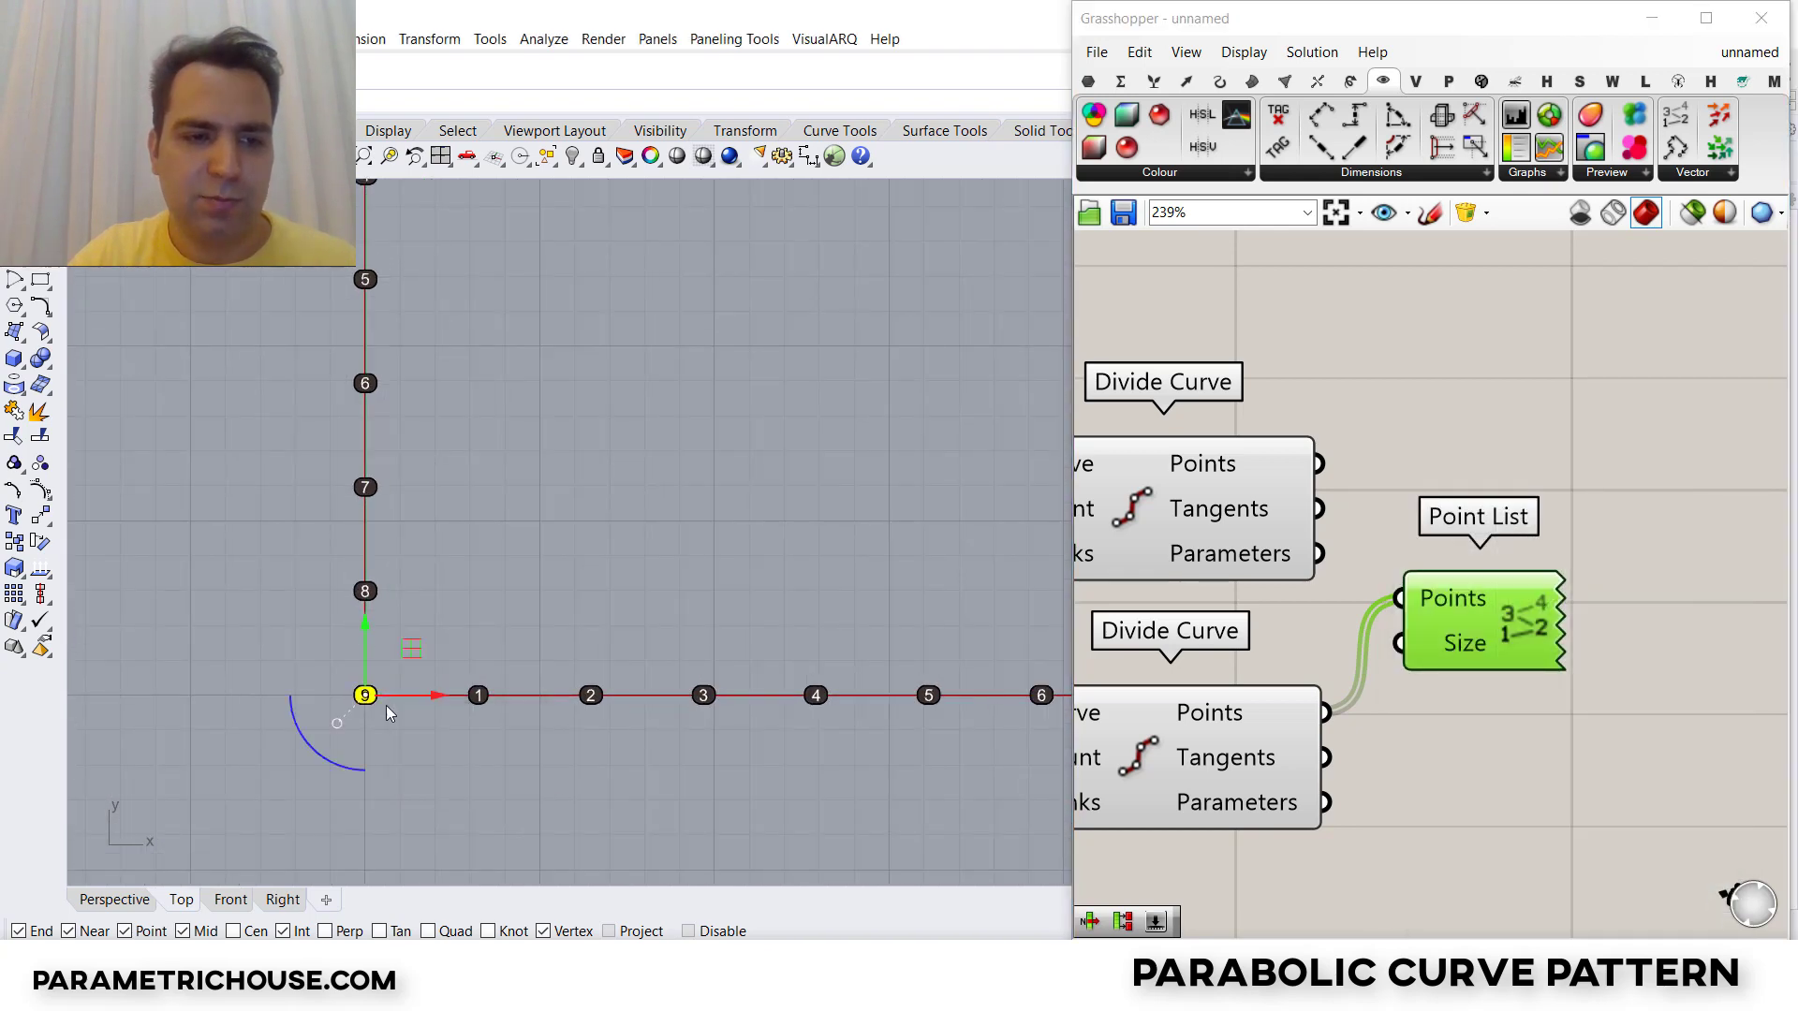
pyautogui.moveTo(370, 677); pyautogui.dragTo(369, 663)
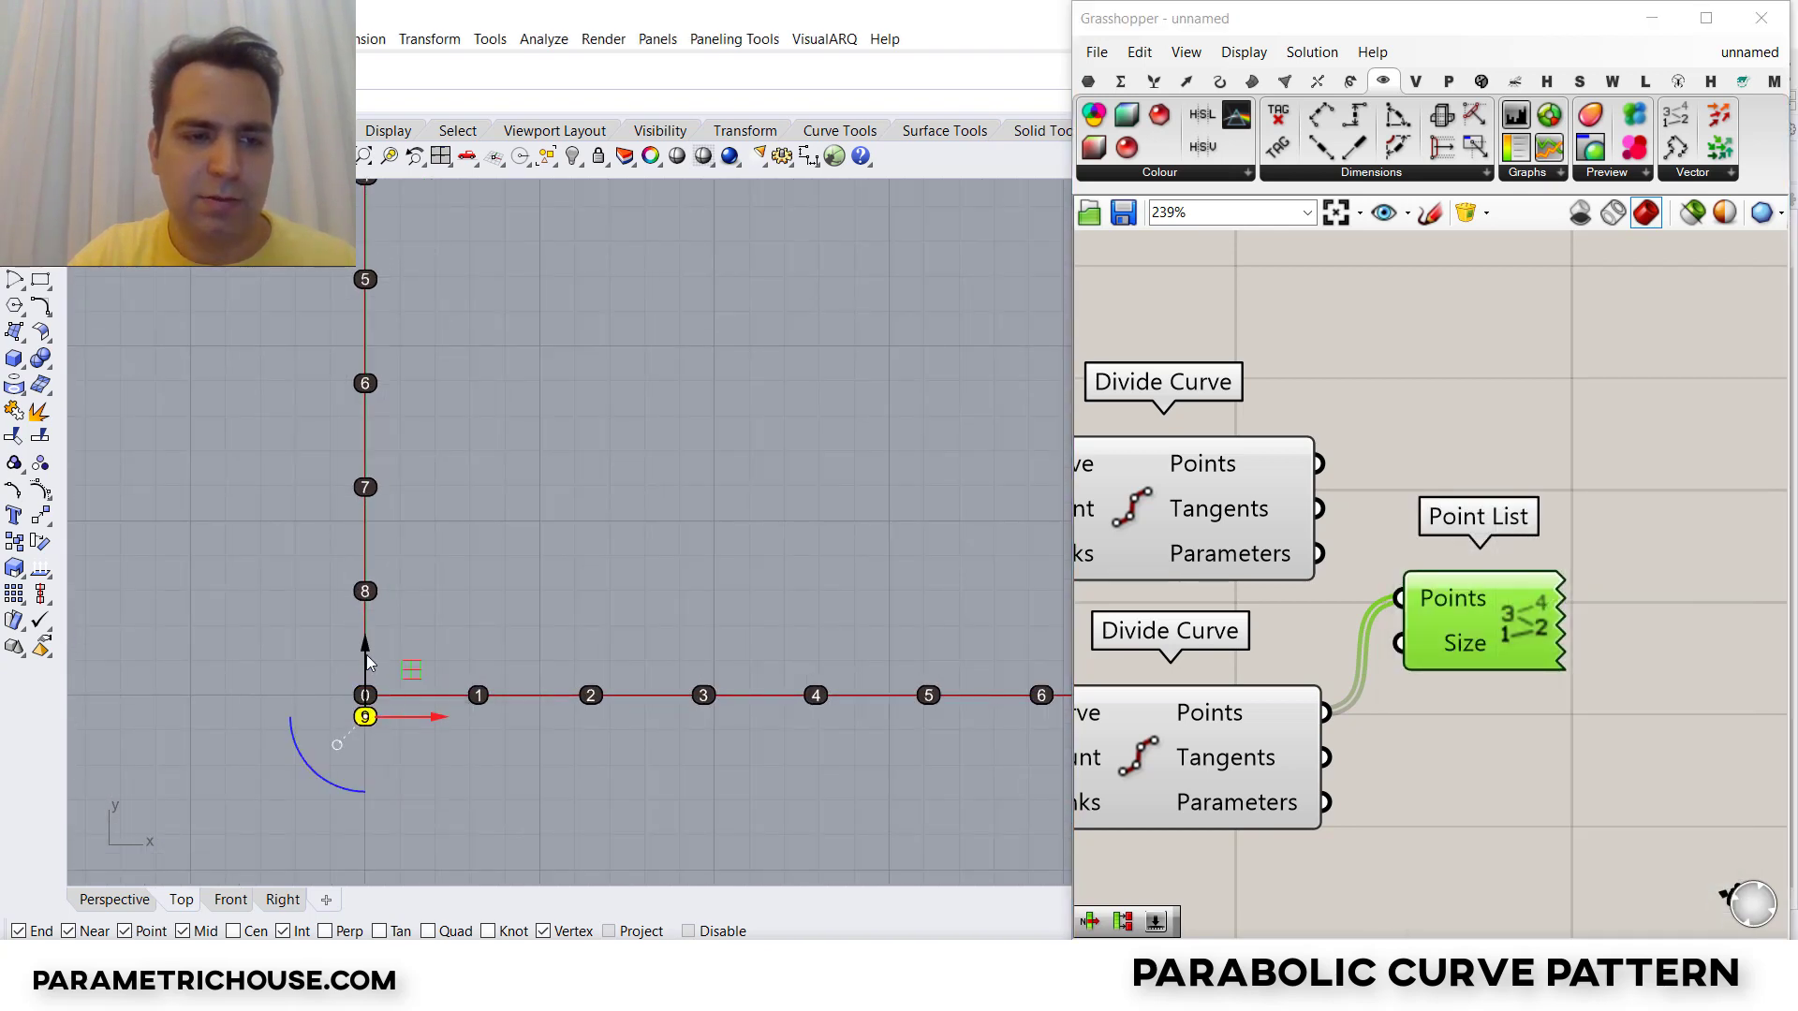
pyautogui.scroll(4, 380, 760)
pyautogui.click(412, 738)
pyautogui.scroll(-8, 364, 696)
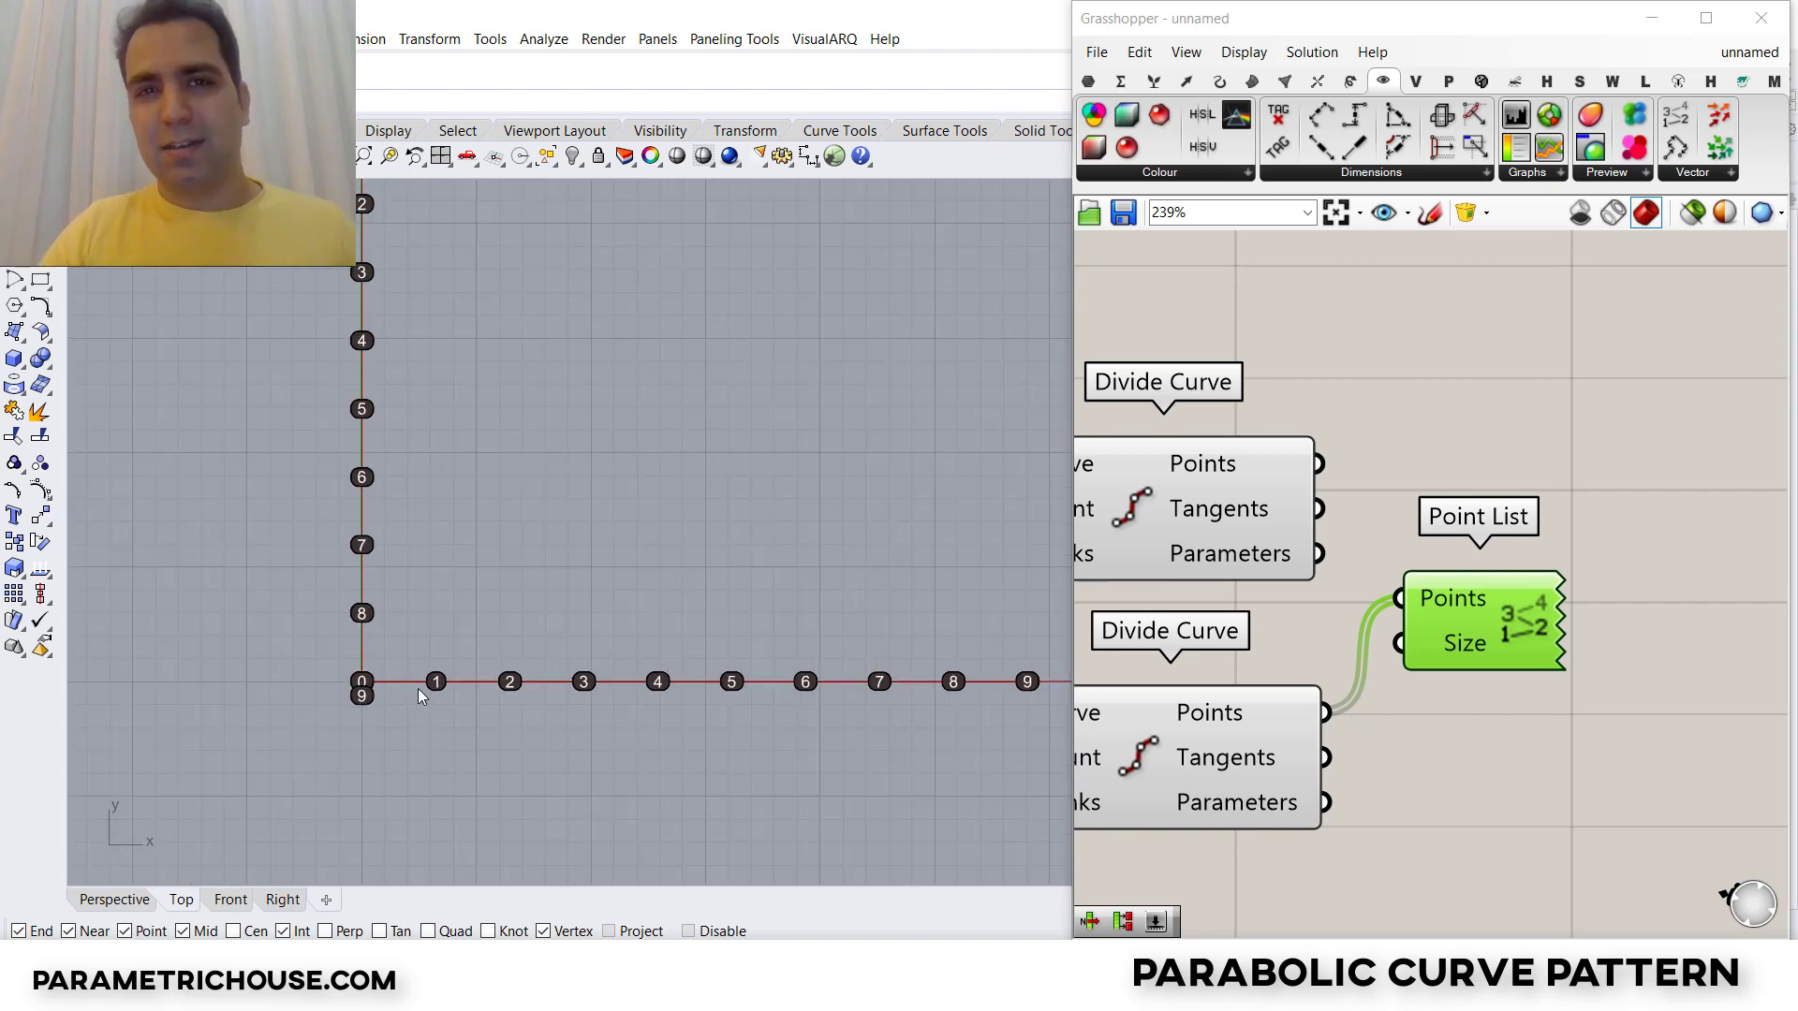
pyautogui.scroll(-4, 553, 670)
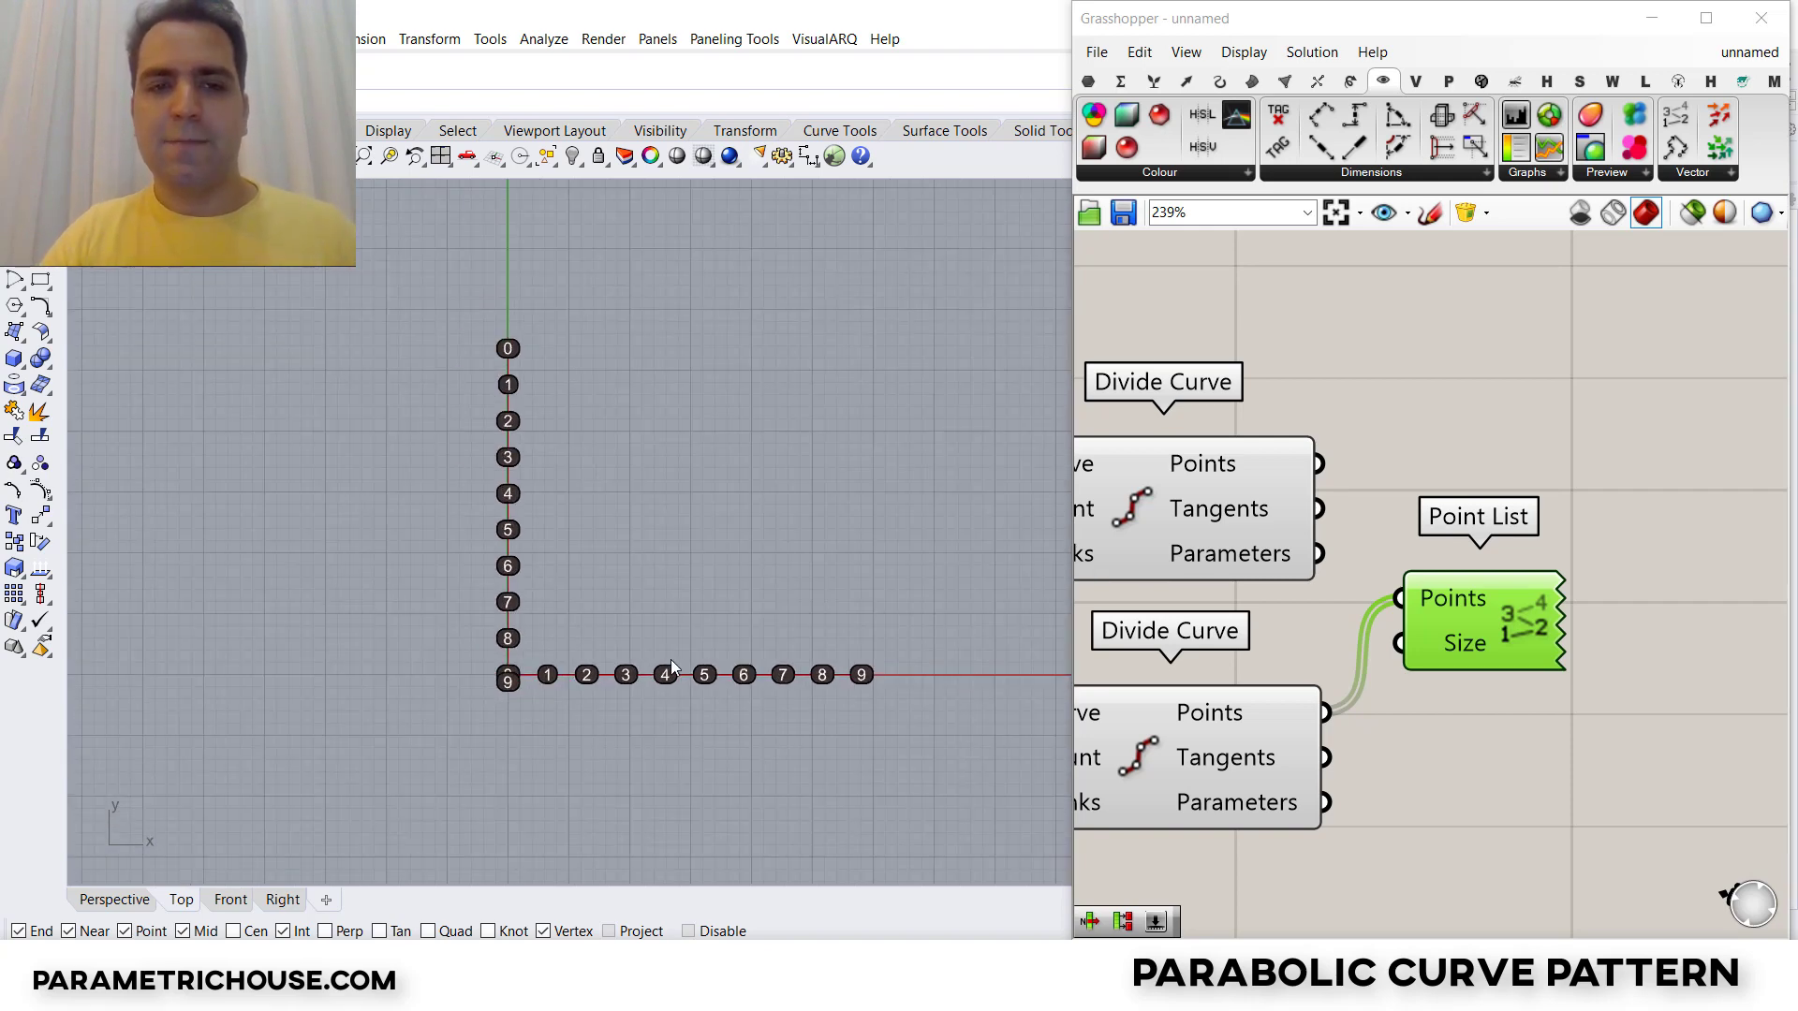
pyautogui.scroll(3, 613, 661)
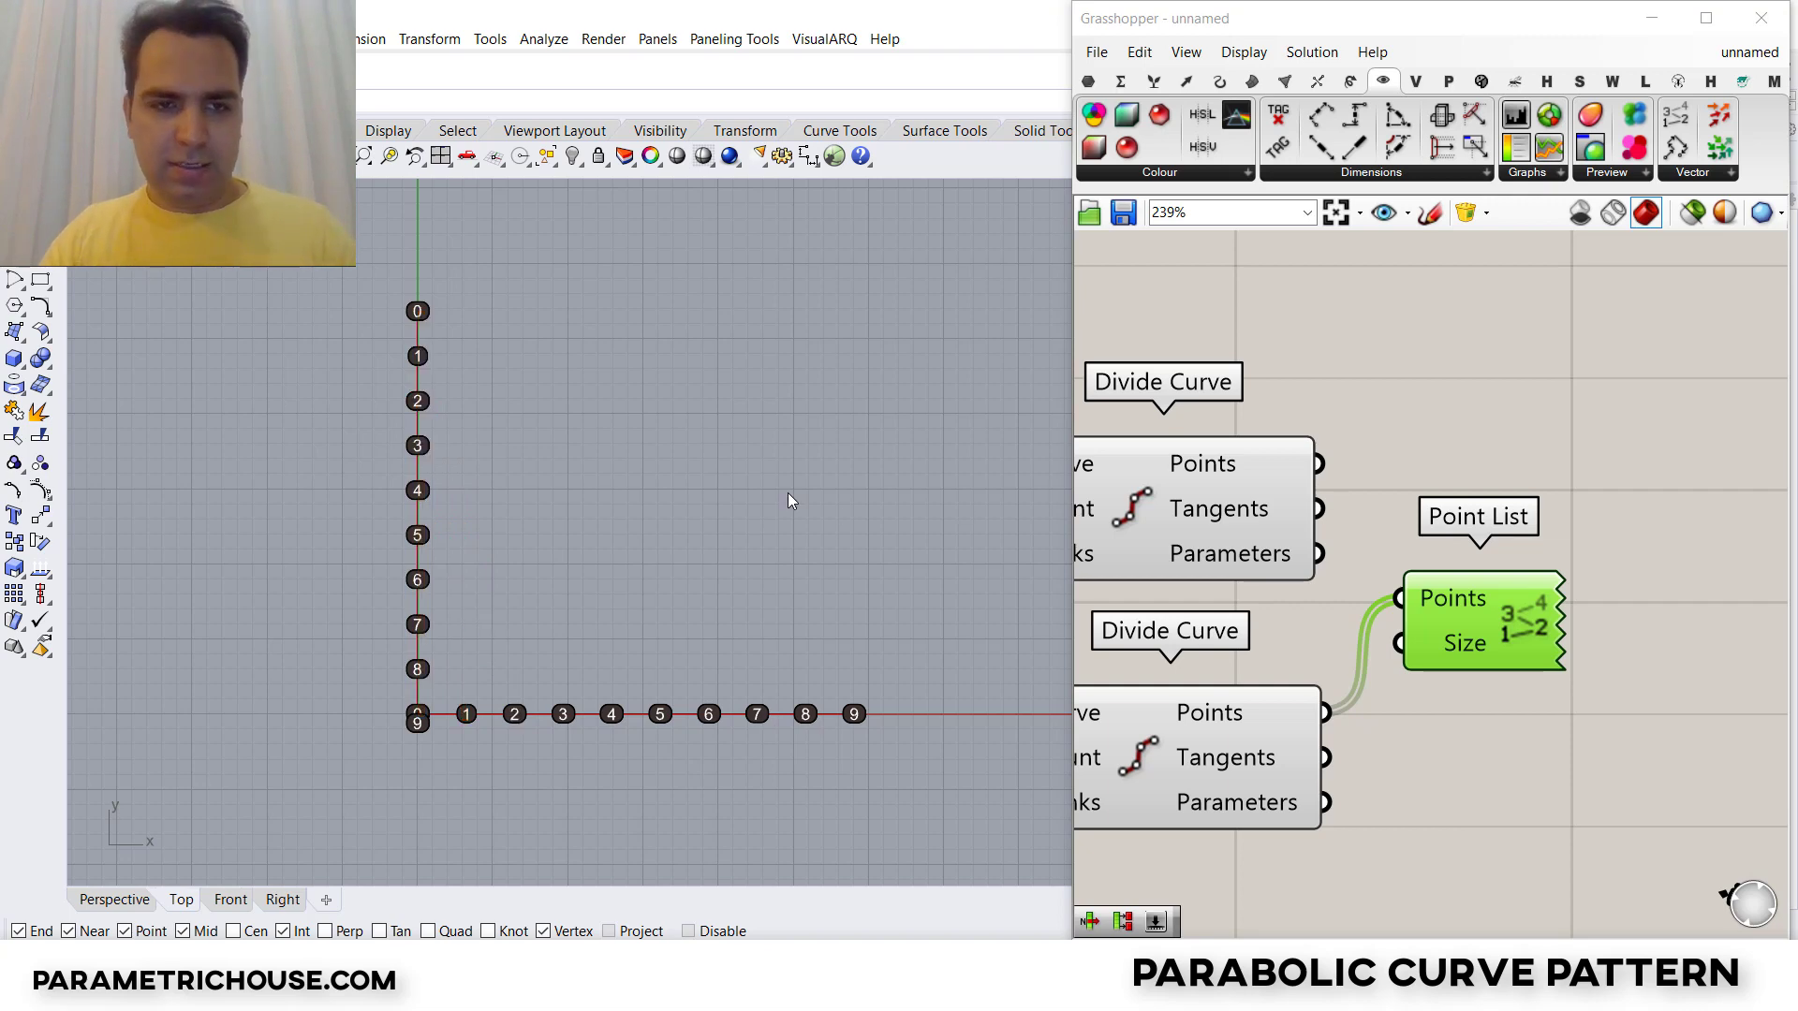
pyautogui.click(1552, 481)
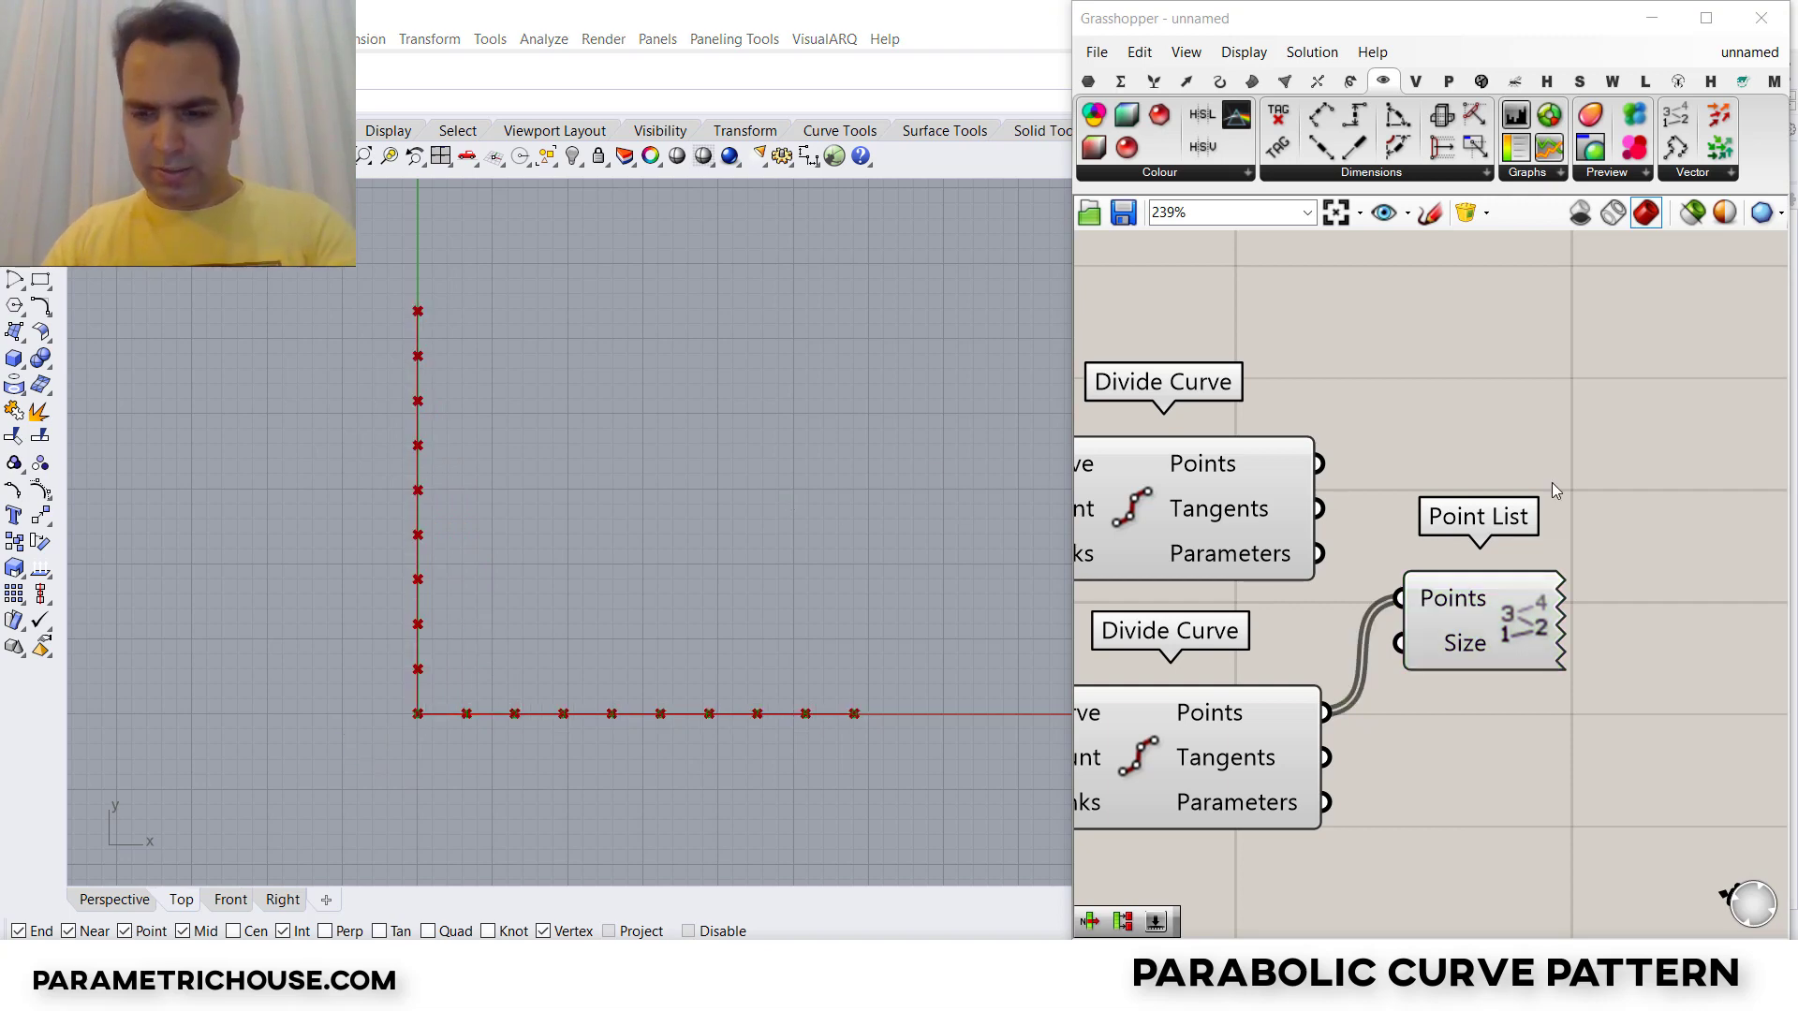
# Step: Replace the Point List with a Line joining both Divide Curve point sets, then set the count to 13
pyautogui.click(1489, 610)
pyautogui.press('Delete')
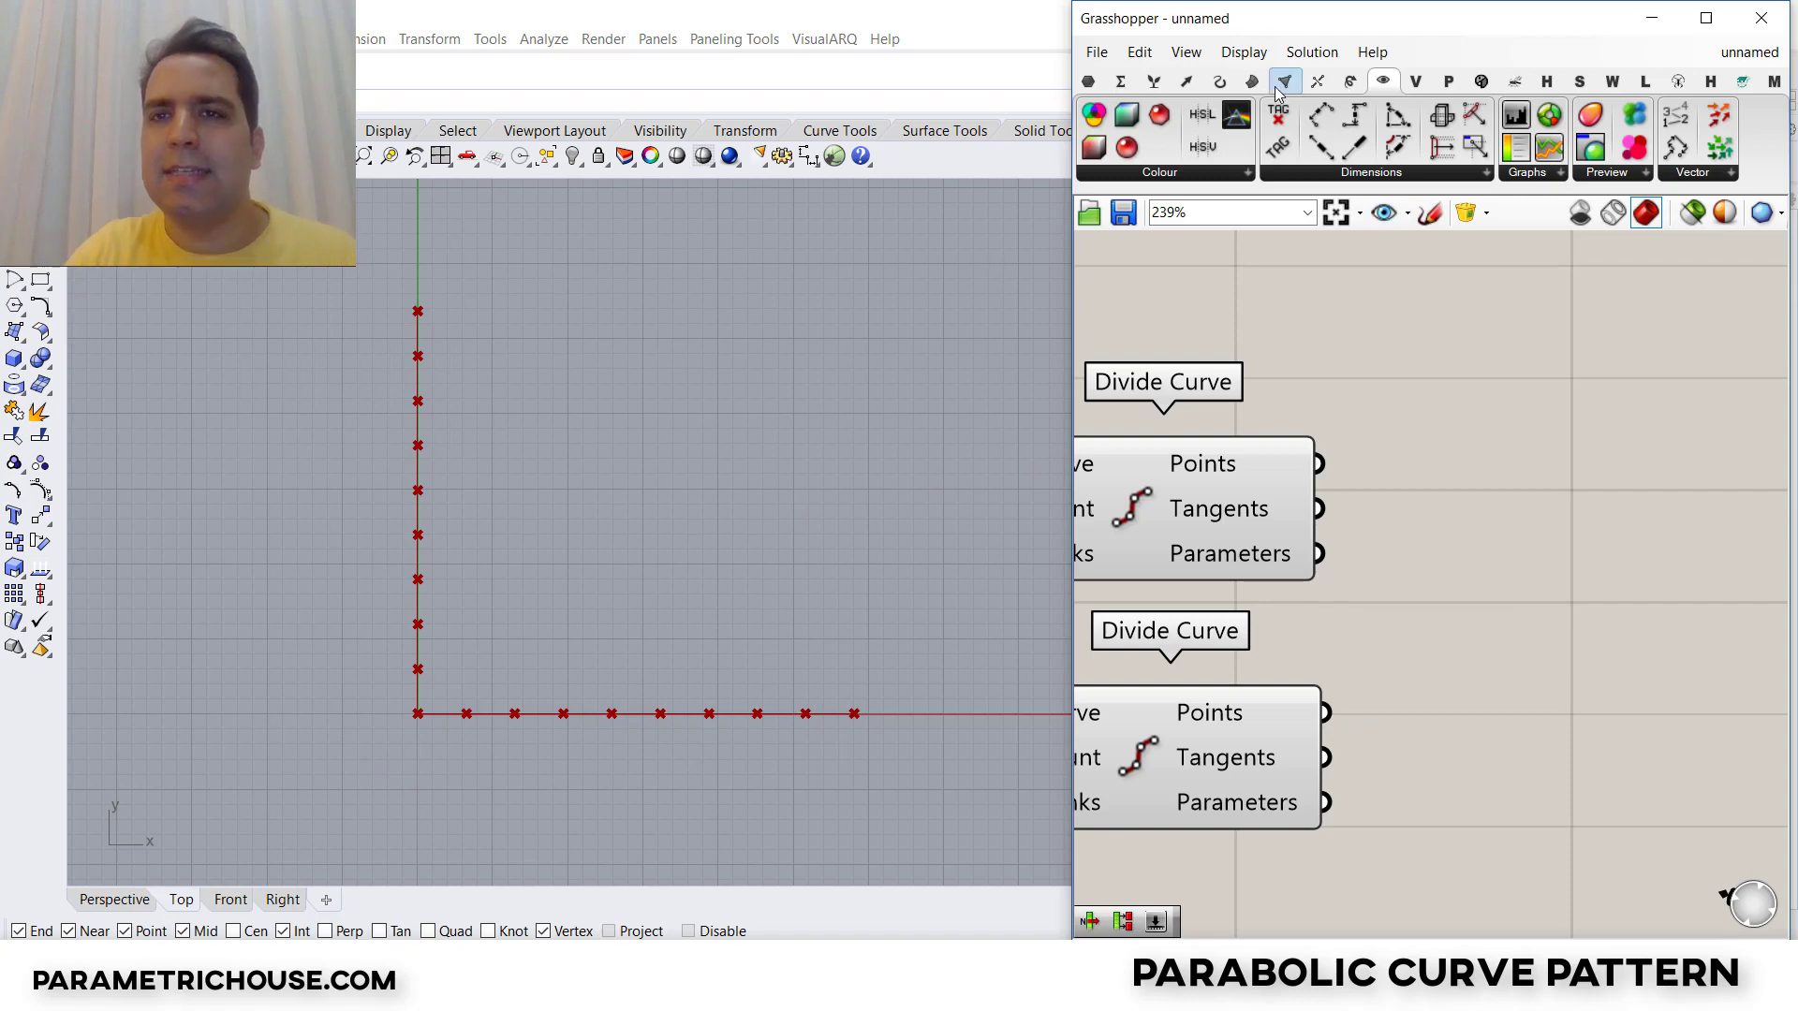
pyautogui.click(1220, 84)
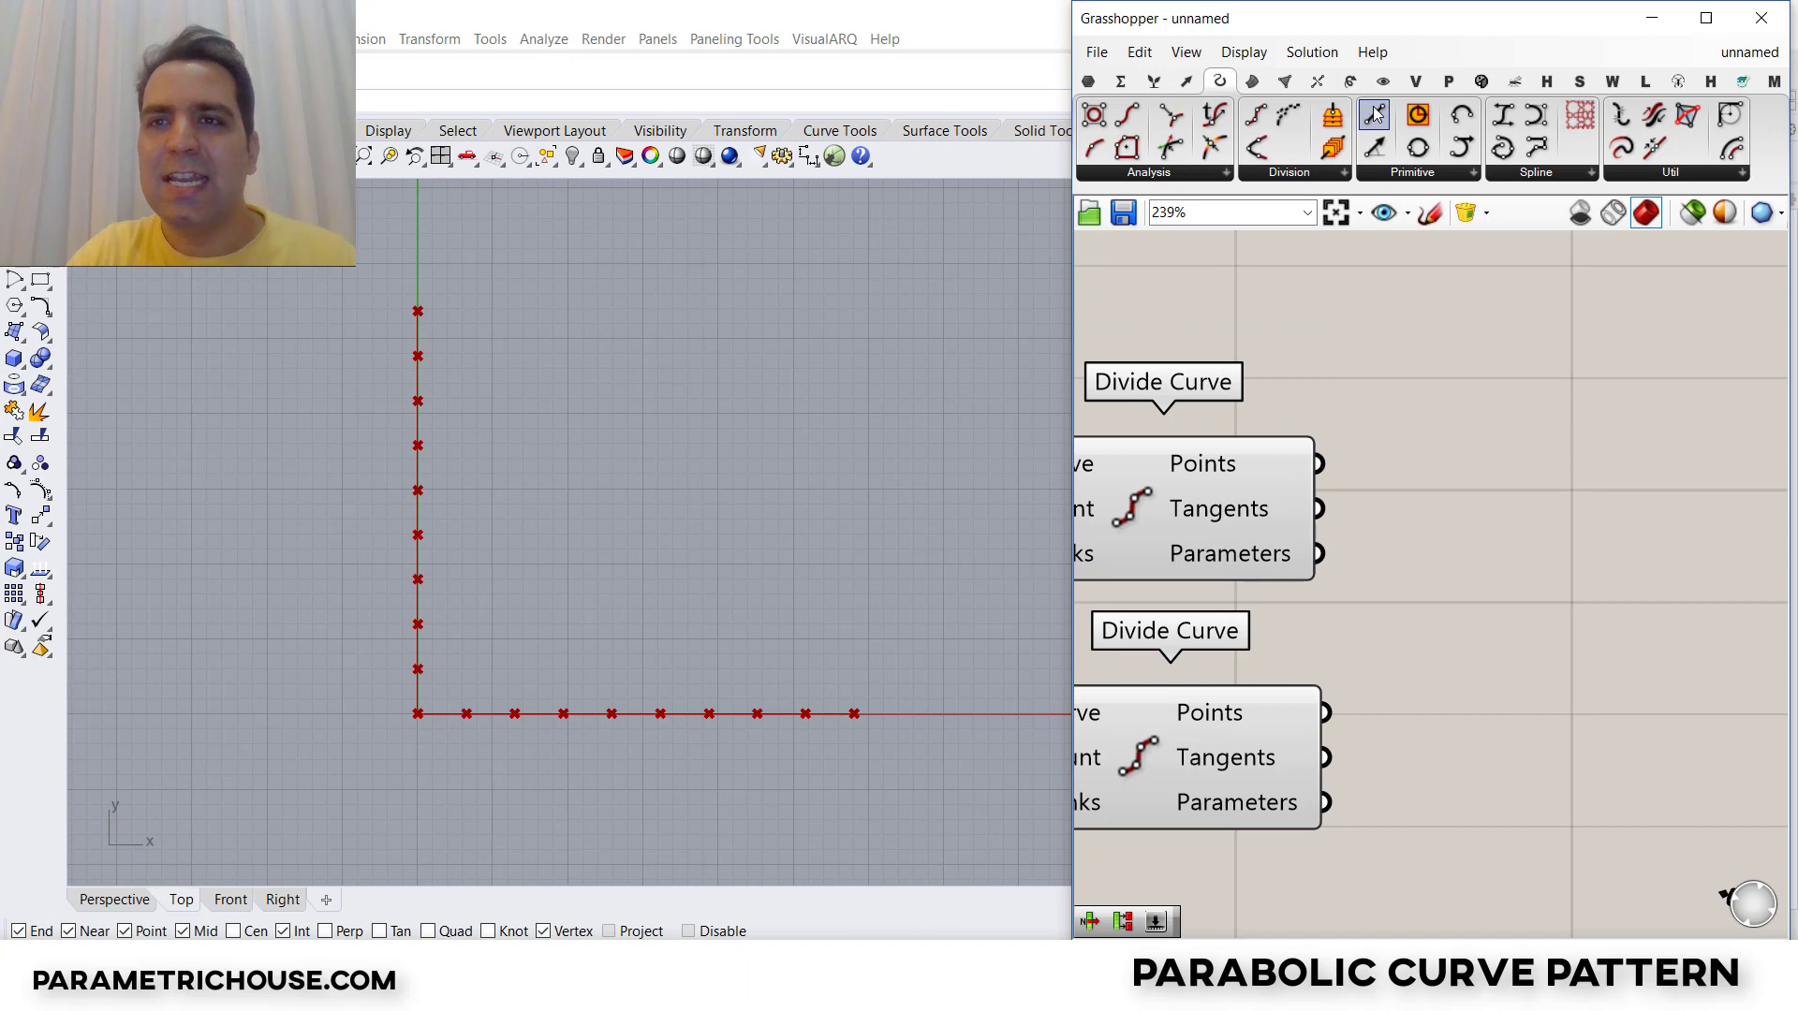
pyautogui.moveTo(1381, 145); pyautogui.dragTo(1545, 667)
pyautogui.moveTo(1269, 843); pyautogui.dragTo(1414, 723)
pyautogui.click(1417, 732)
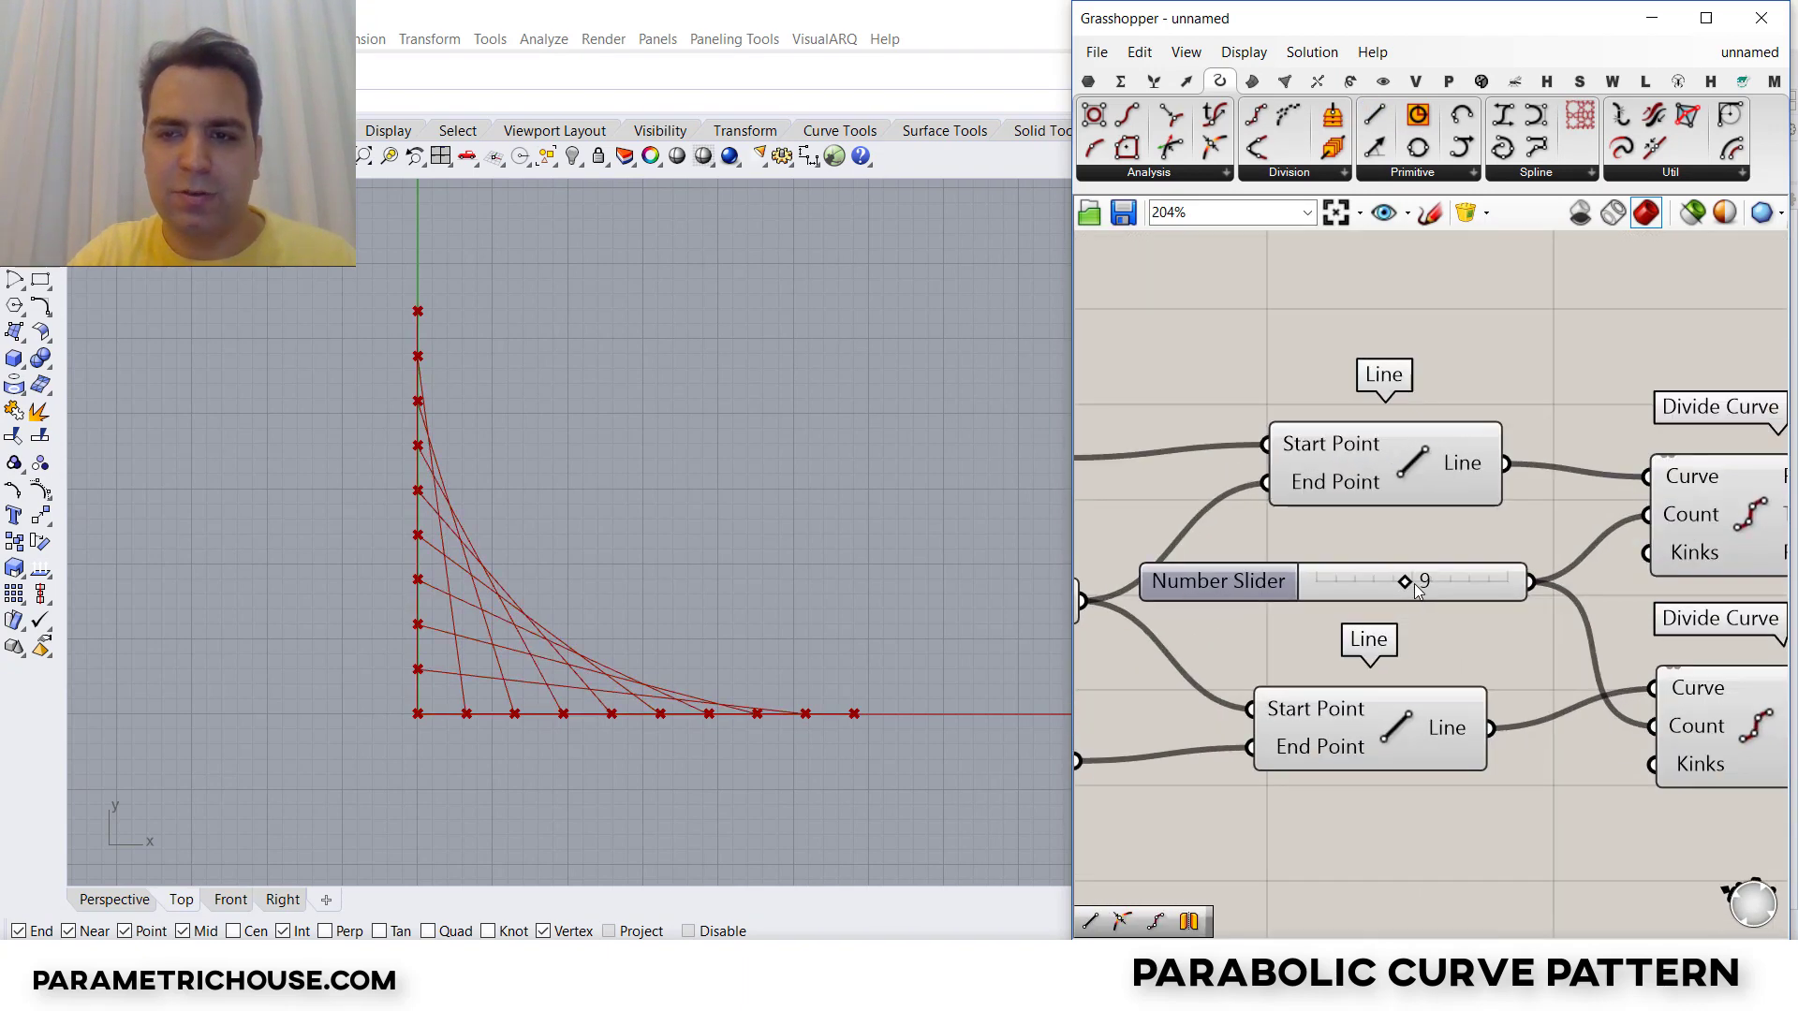
pyautogui.moveTo(1414, 584); pyautogui.dragTo(1443, 599)
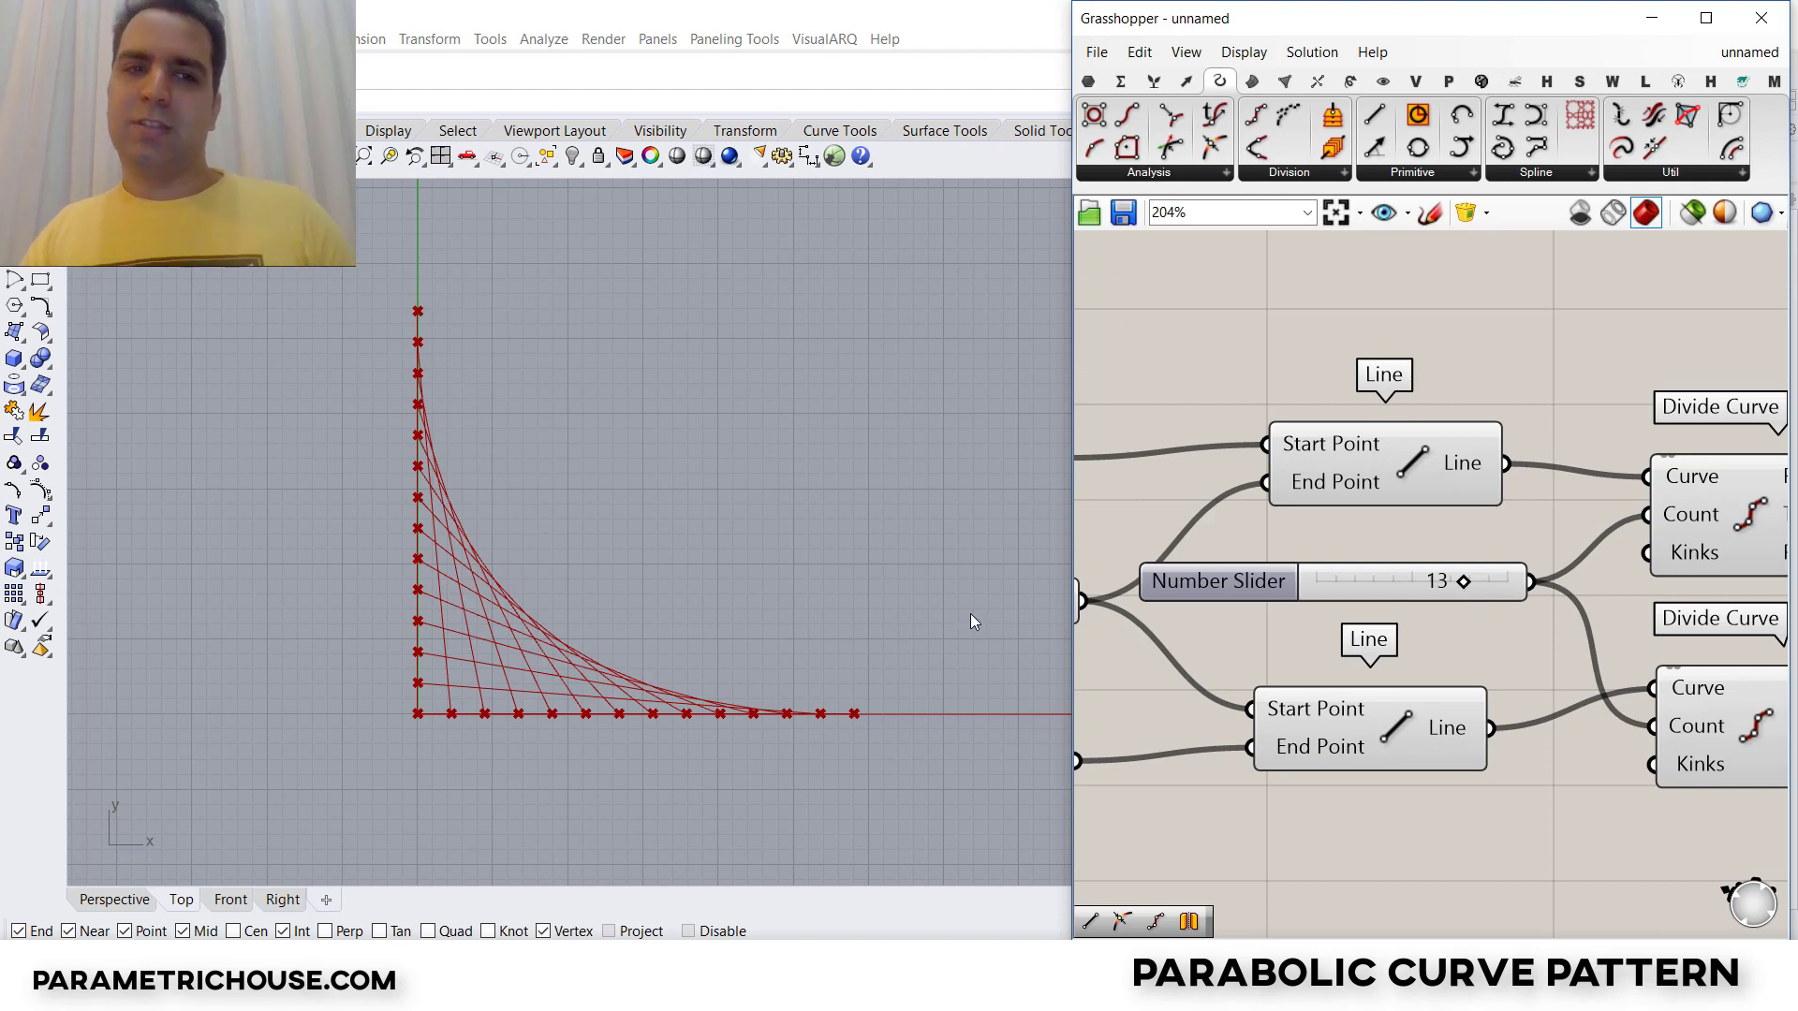
pyautogui.scroll(-4, 1217, 590)
pyautogui.scroll(3, 1480, 611)
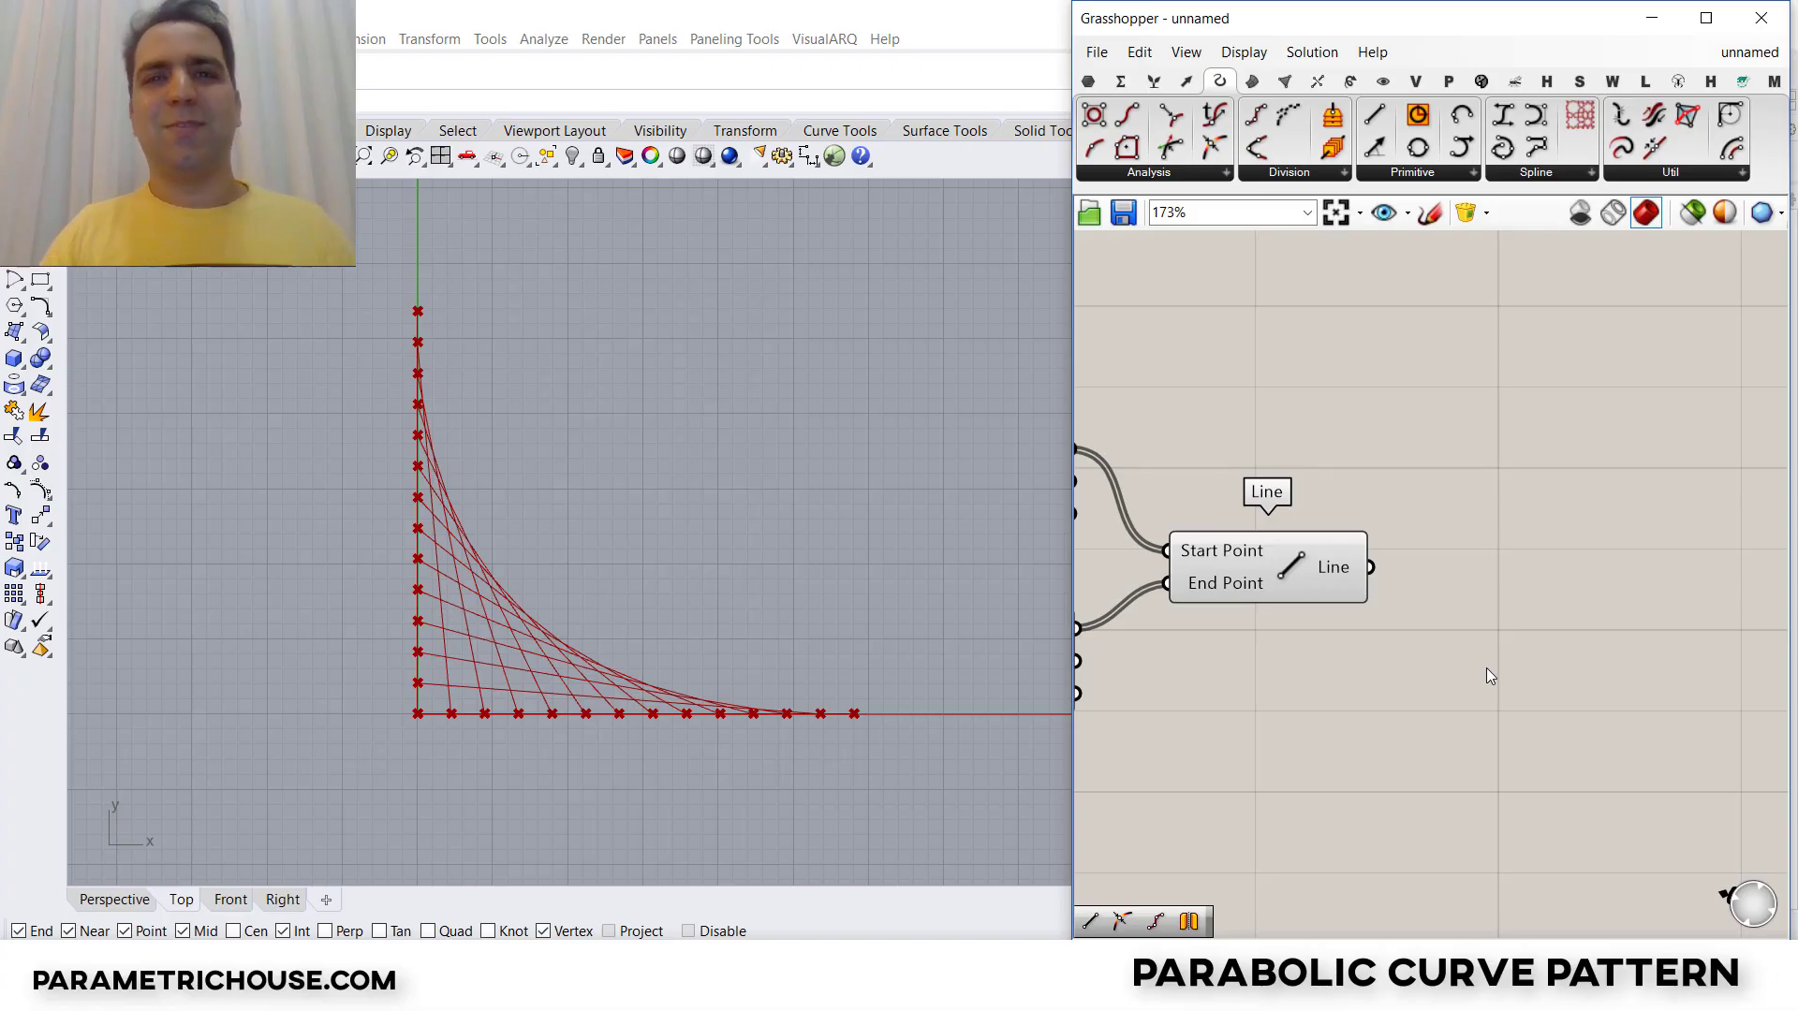
pyautogui.doubleClick(1504, 624)
pyautogui.write('mir')
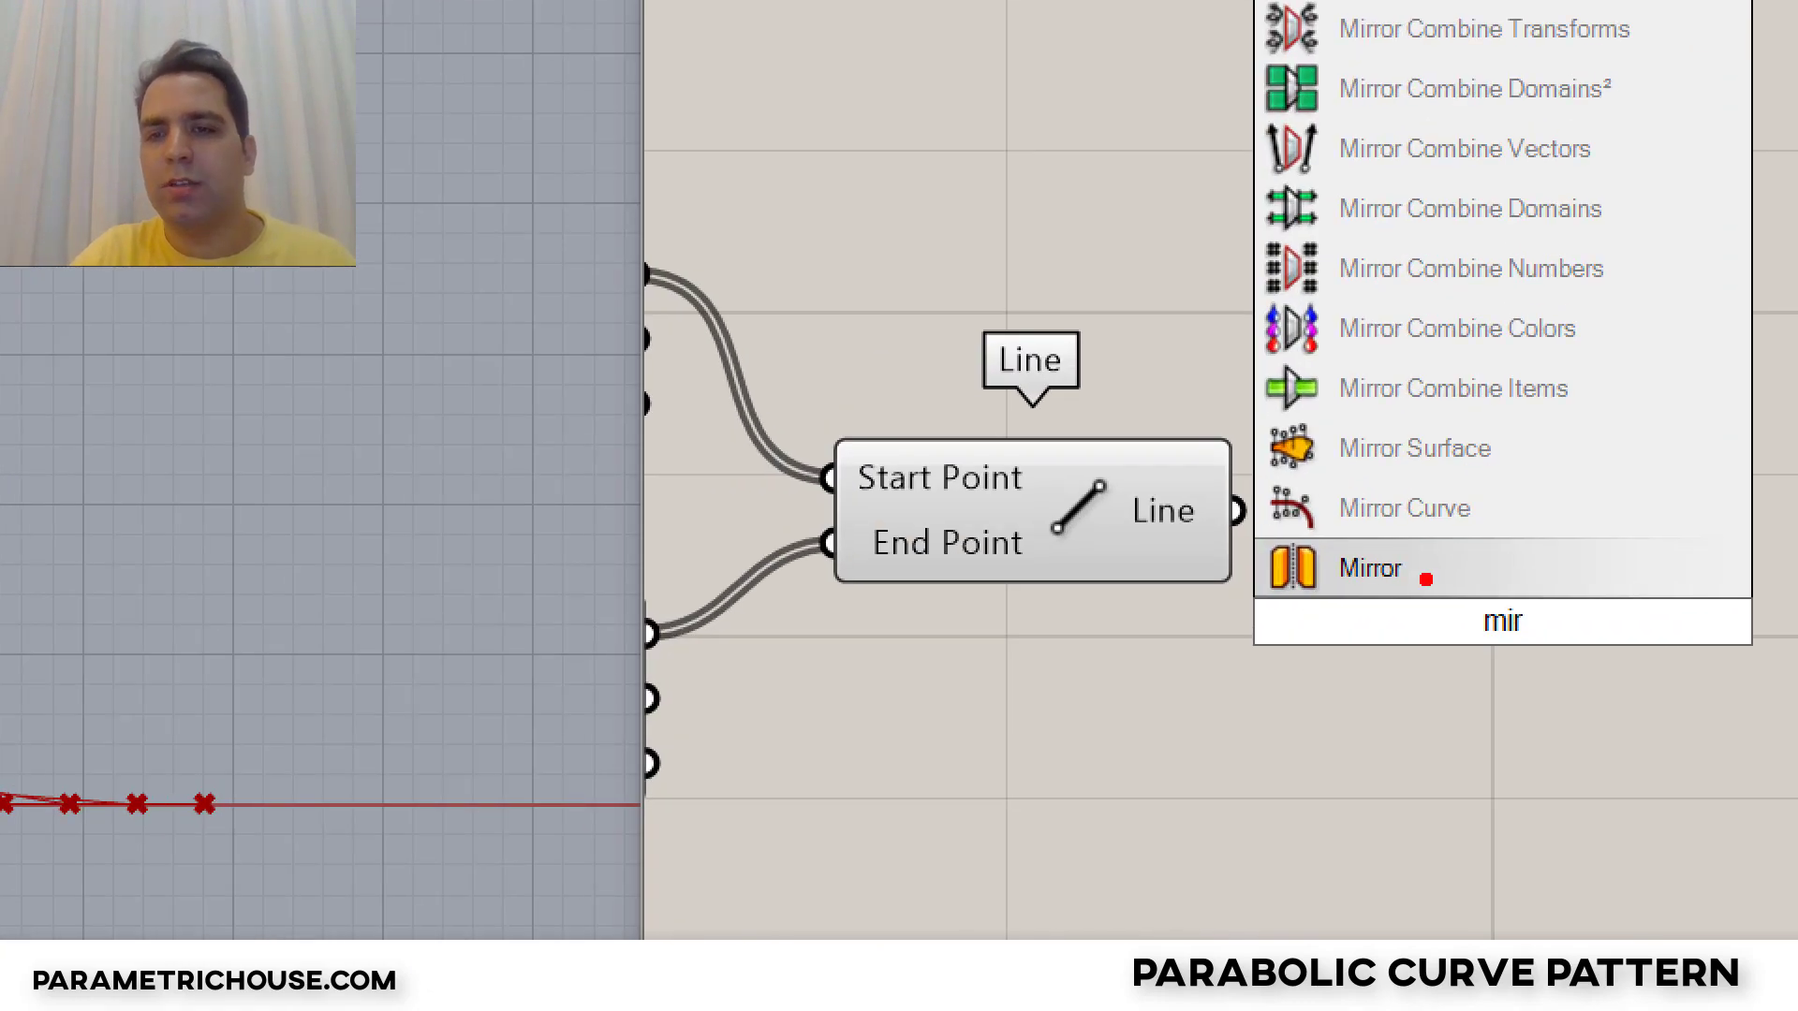
pyautogui.press('Escape')
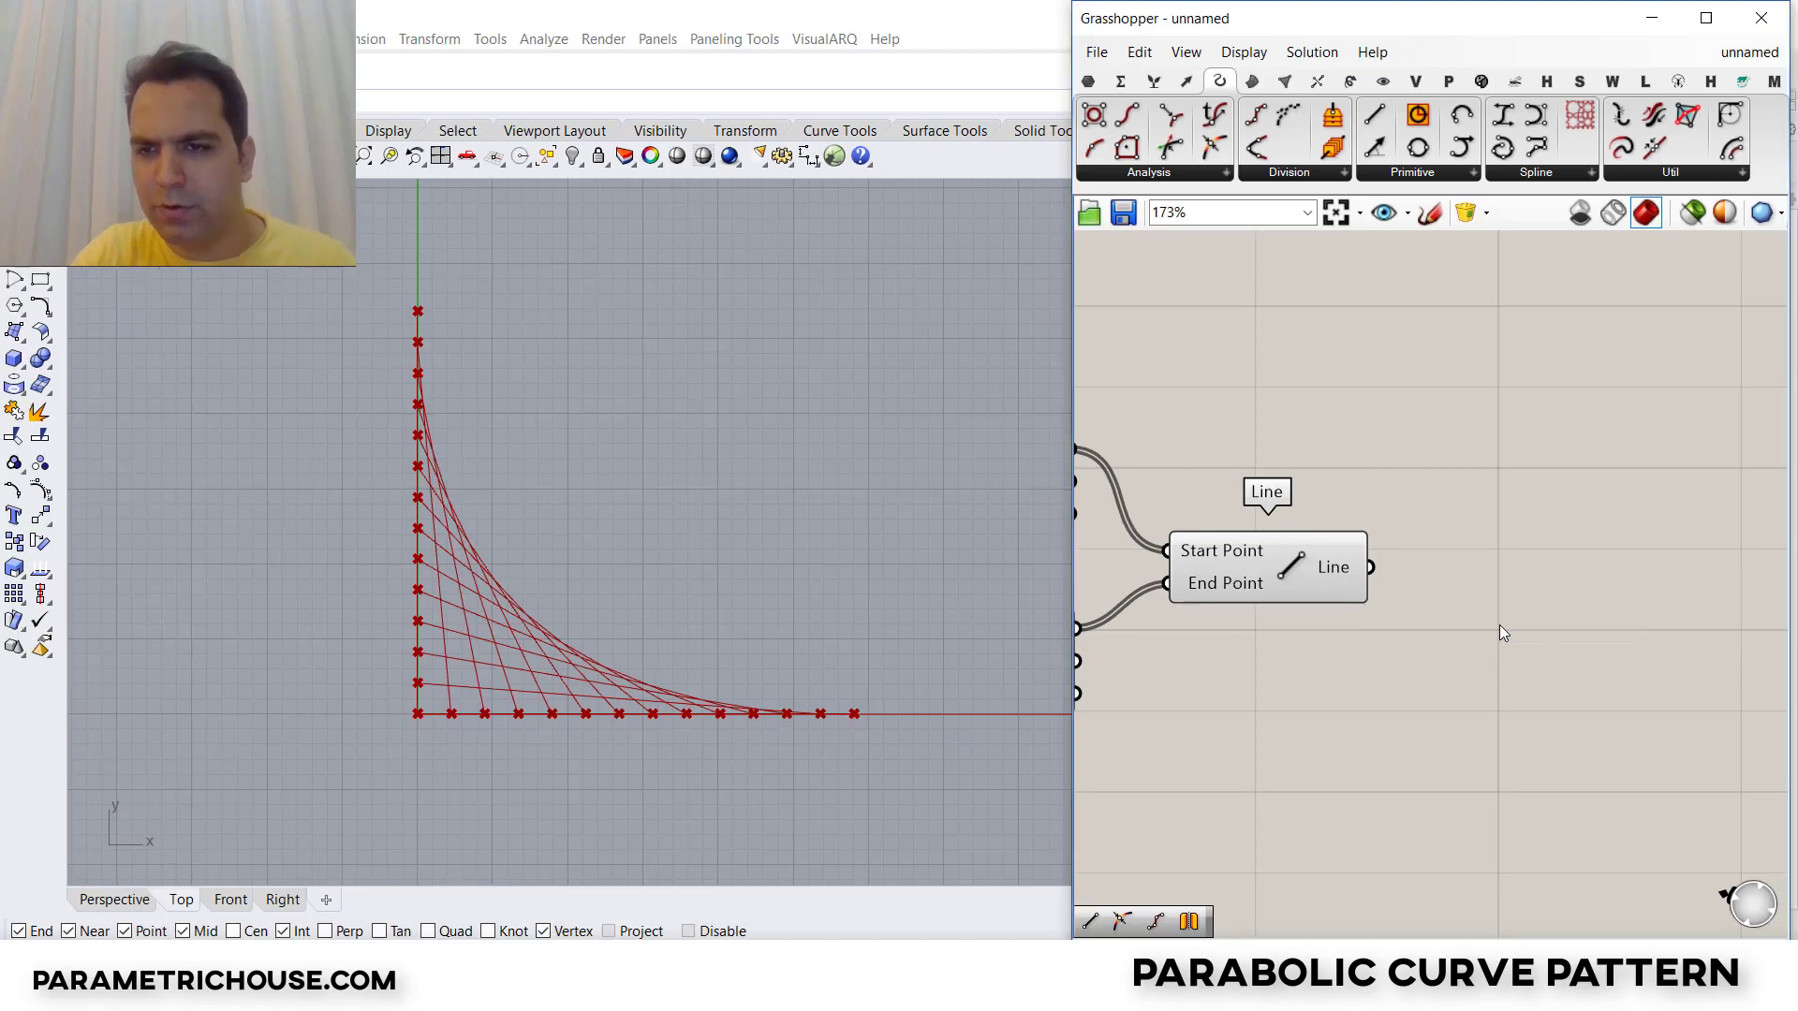
pyautogui.doubleClick(1502, 639)
pyautogui.write('mir')
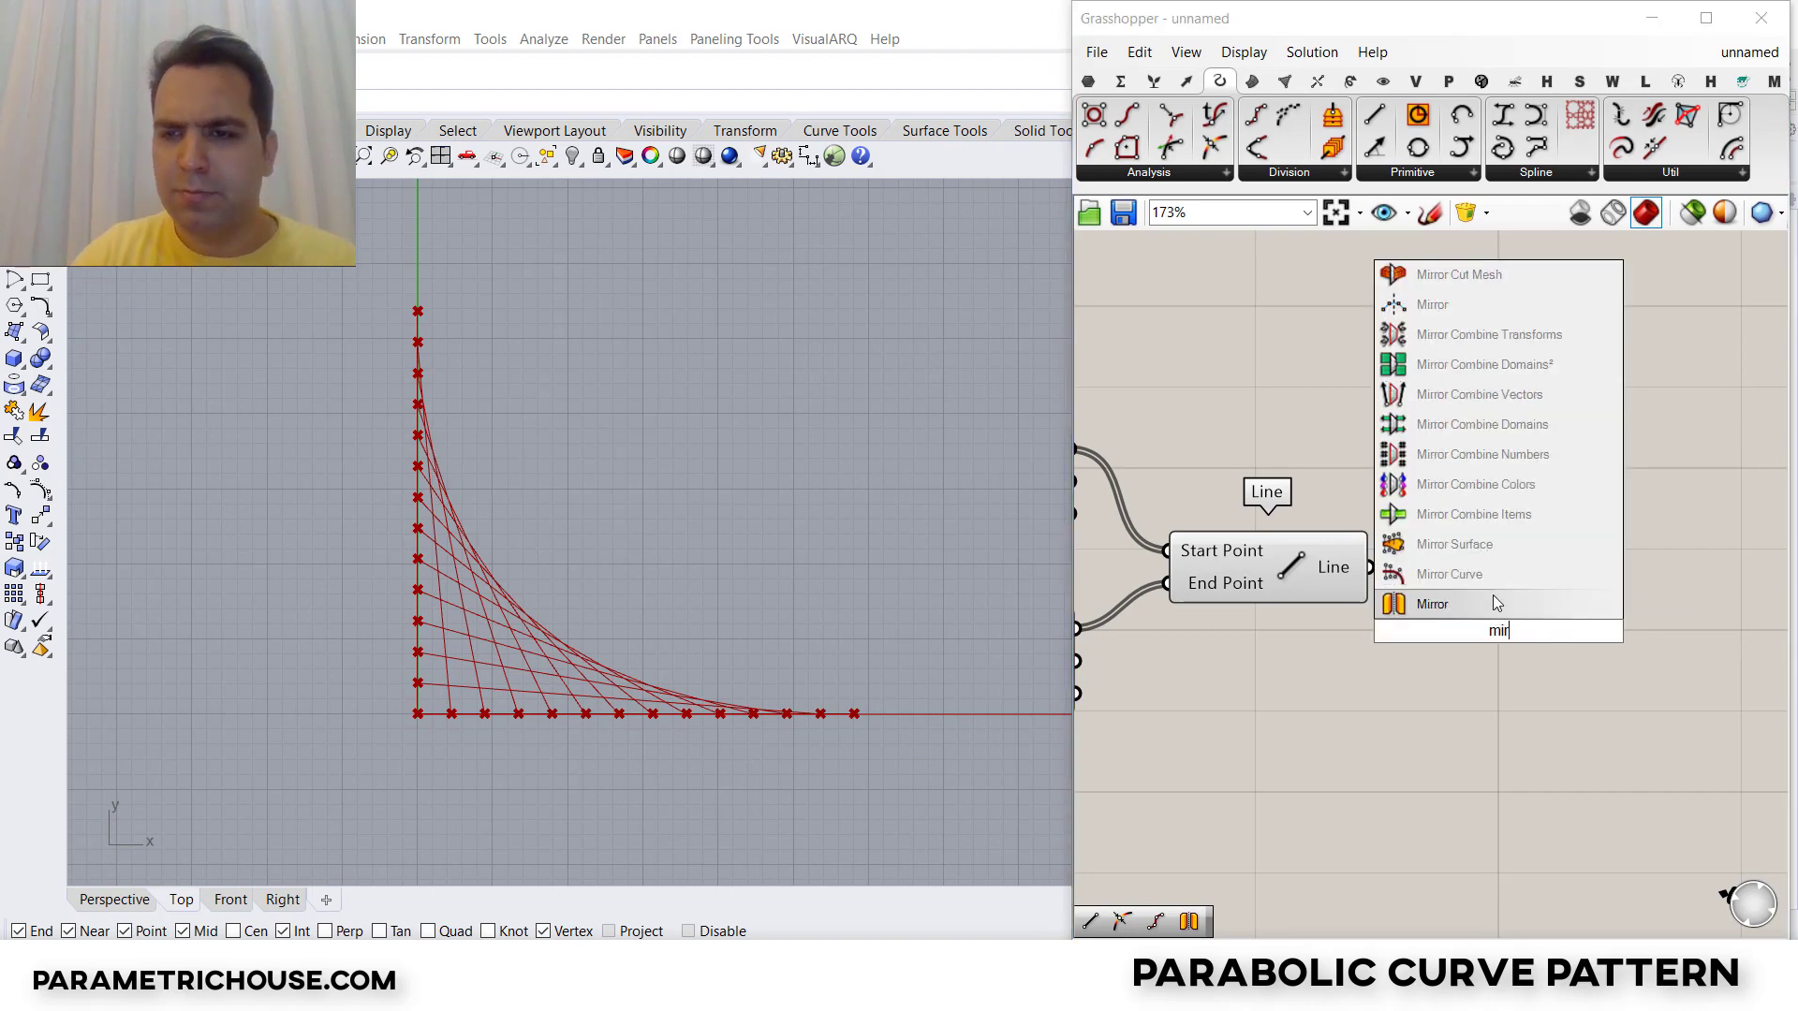
pyautogui.click(1496, 602)
pyautogui.moveTo(1367, 567); pyautogui.dragTo(1376, 614)
pyautogui.moveTo(1495, 630); pyautogui.dragTo(1620, 663)
pyautogui.click(1340, 575)
pyautogui.moveTo(1545, 687)
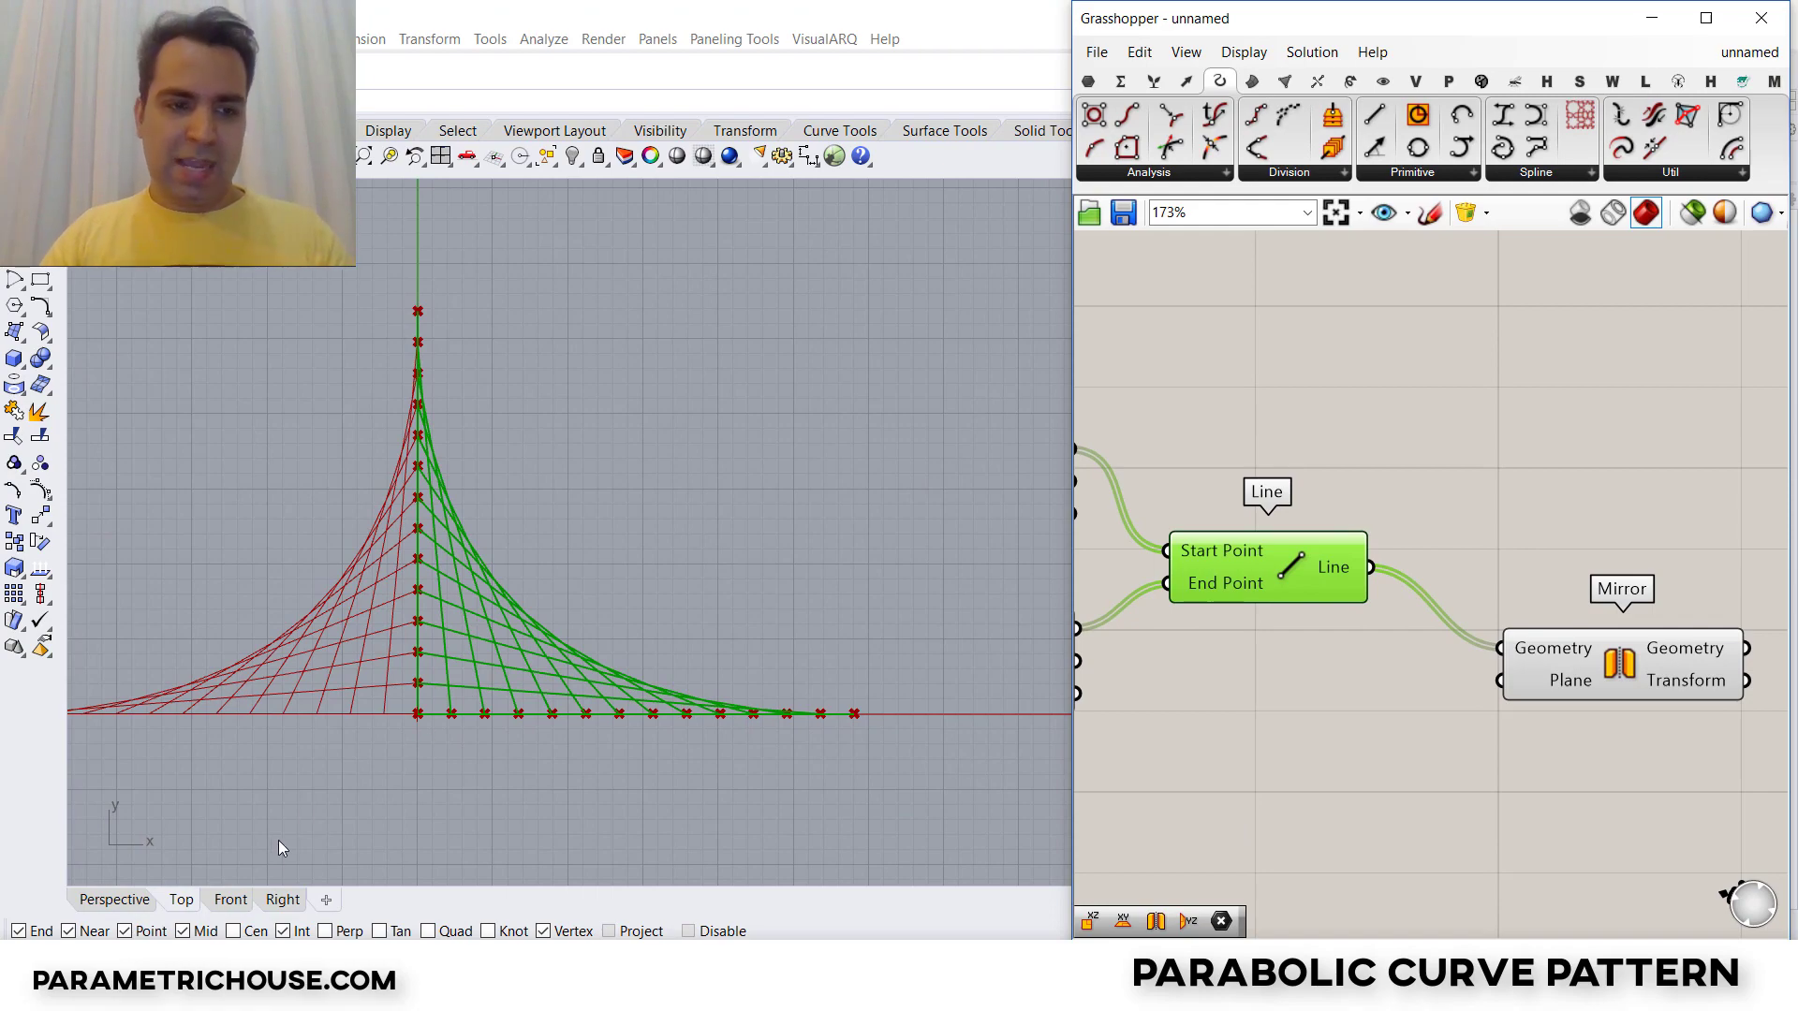
pyautogui.click(115, 899)
pyautogui.moveTo(472, 636); pyautogui.dragTo(581, 548, button='right')
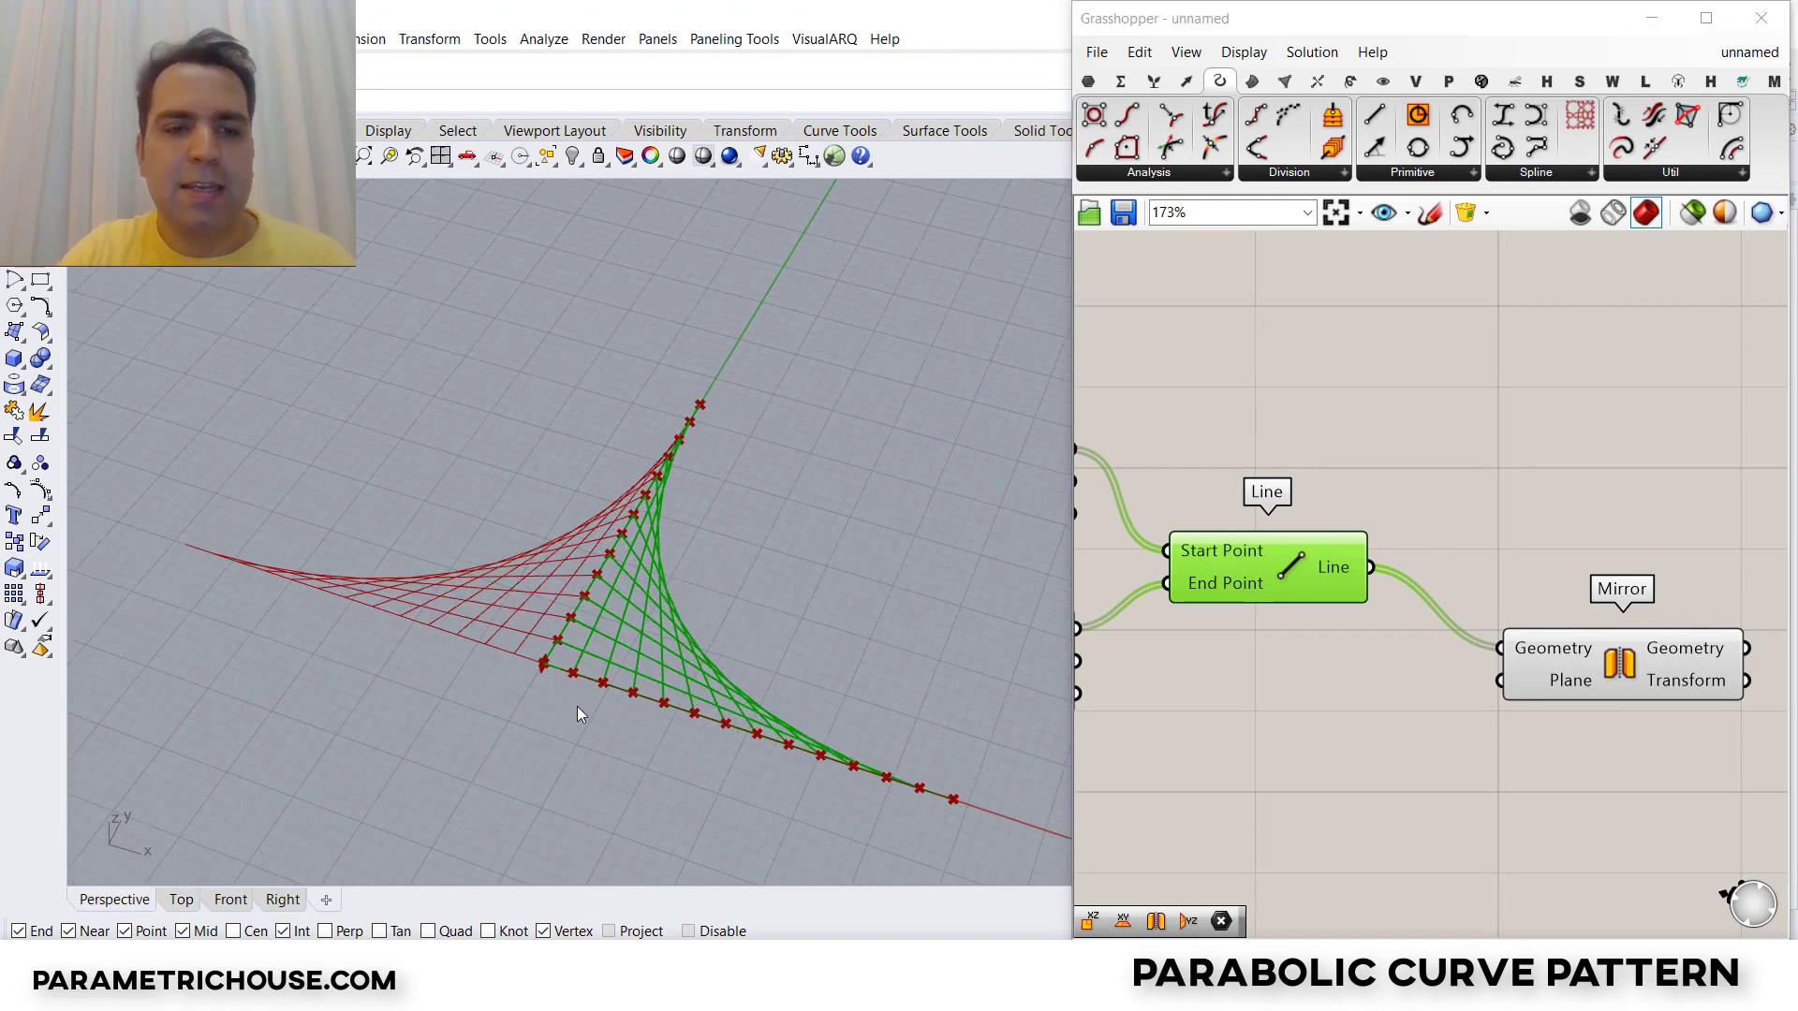
pyautogui.moveTo(387, 616)
pyautogui.mouseDown()
pyautogui.moveTo(723, 717)
pyautogui.moveTo(661, 760)
pyautogui.mouseUp()
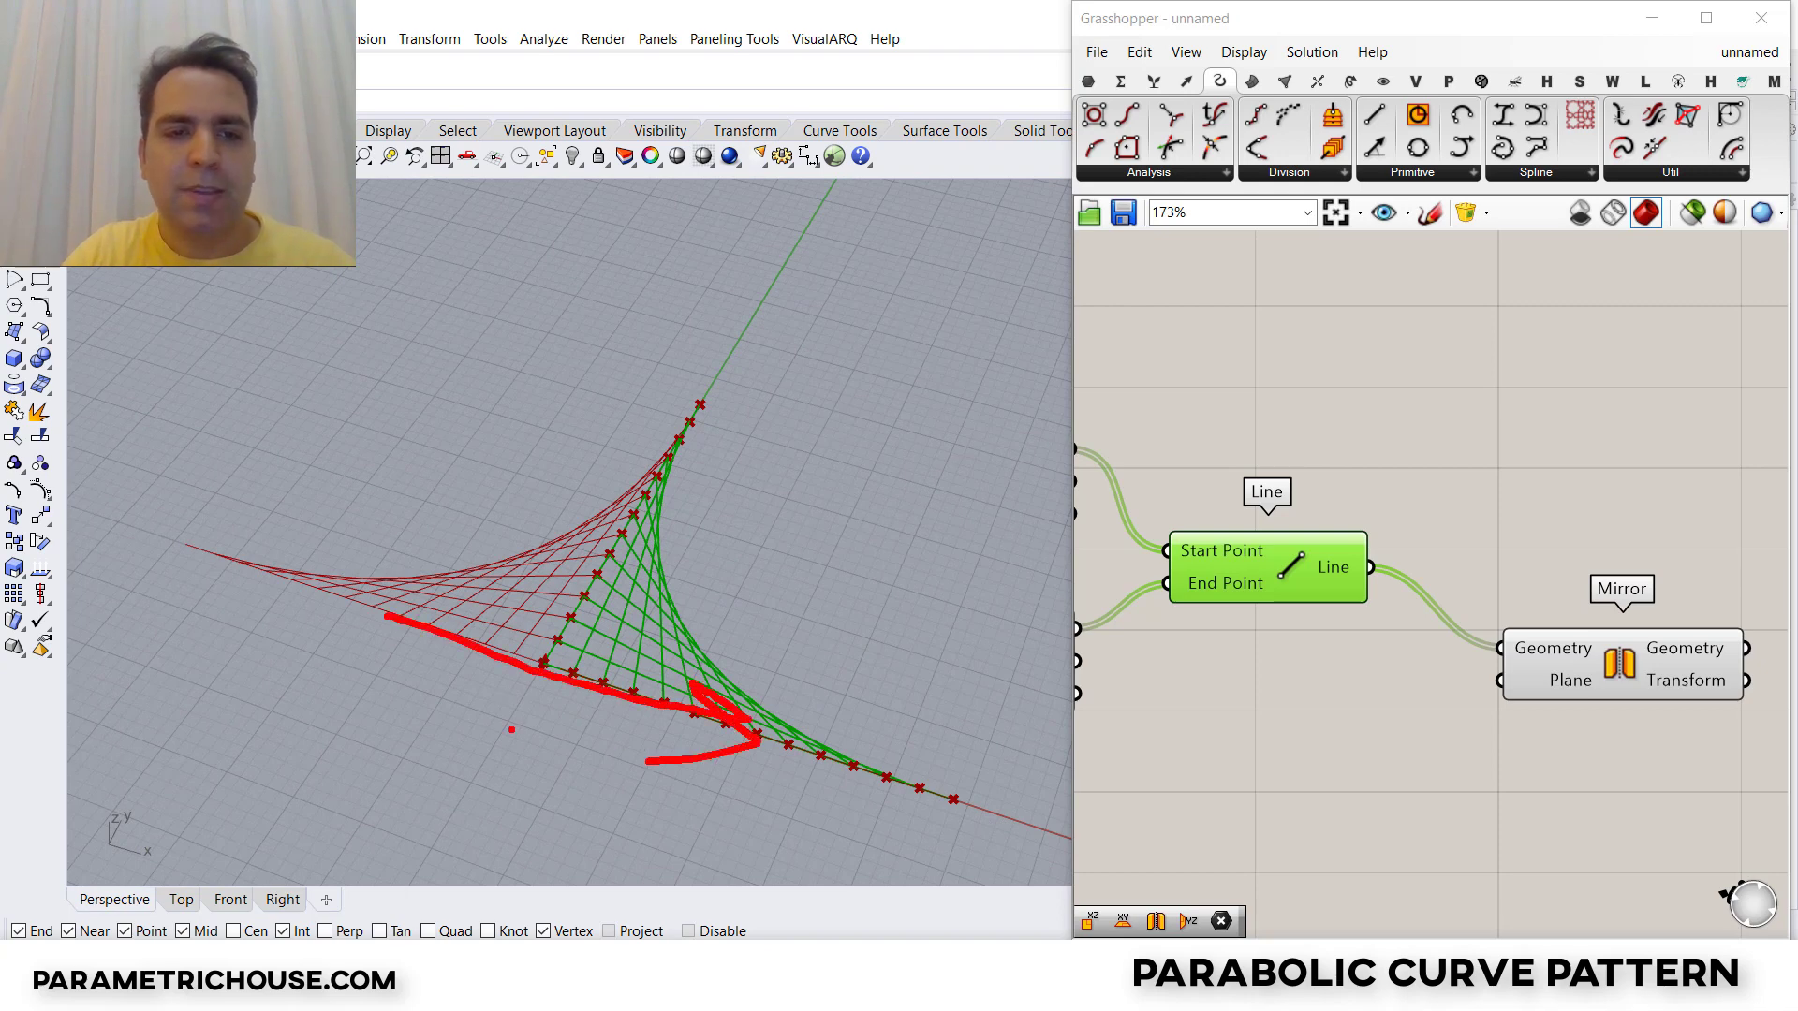
pyautogui.press('Escape')
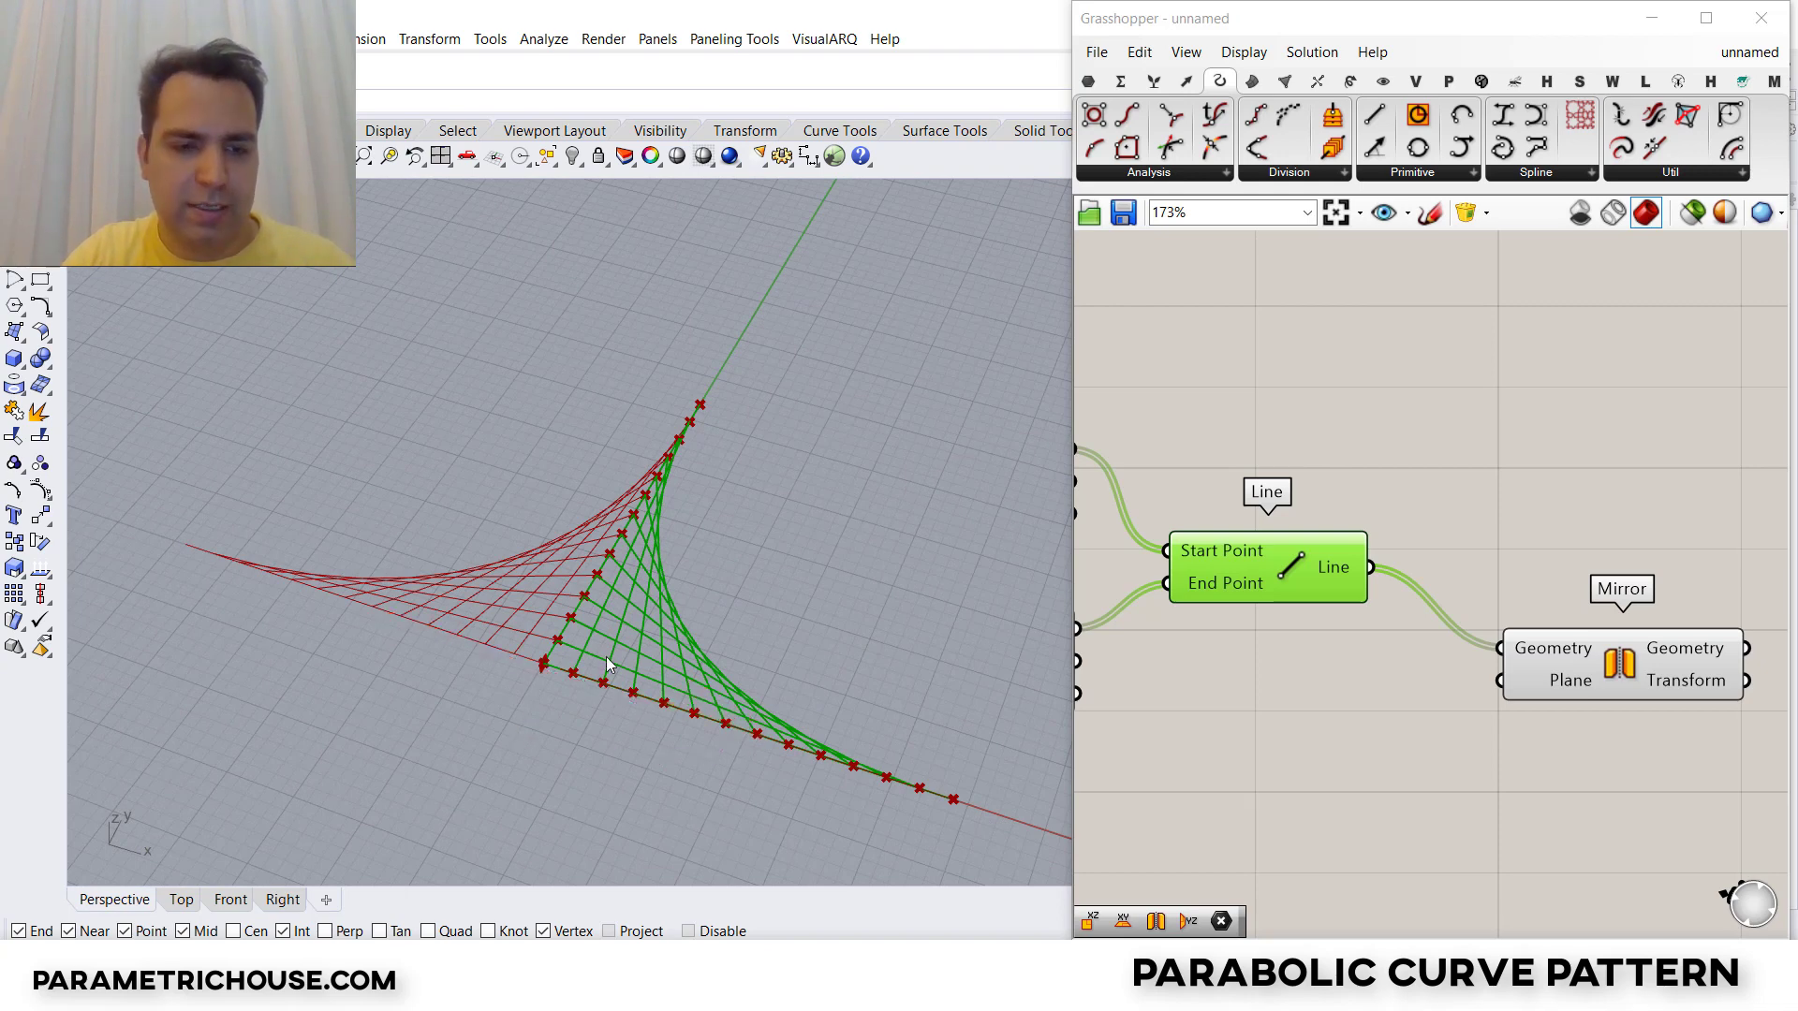
pyautogui.moveTo(547, 680); pyautogui.dragTo(690, 423)
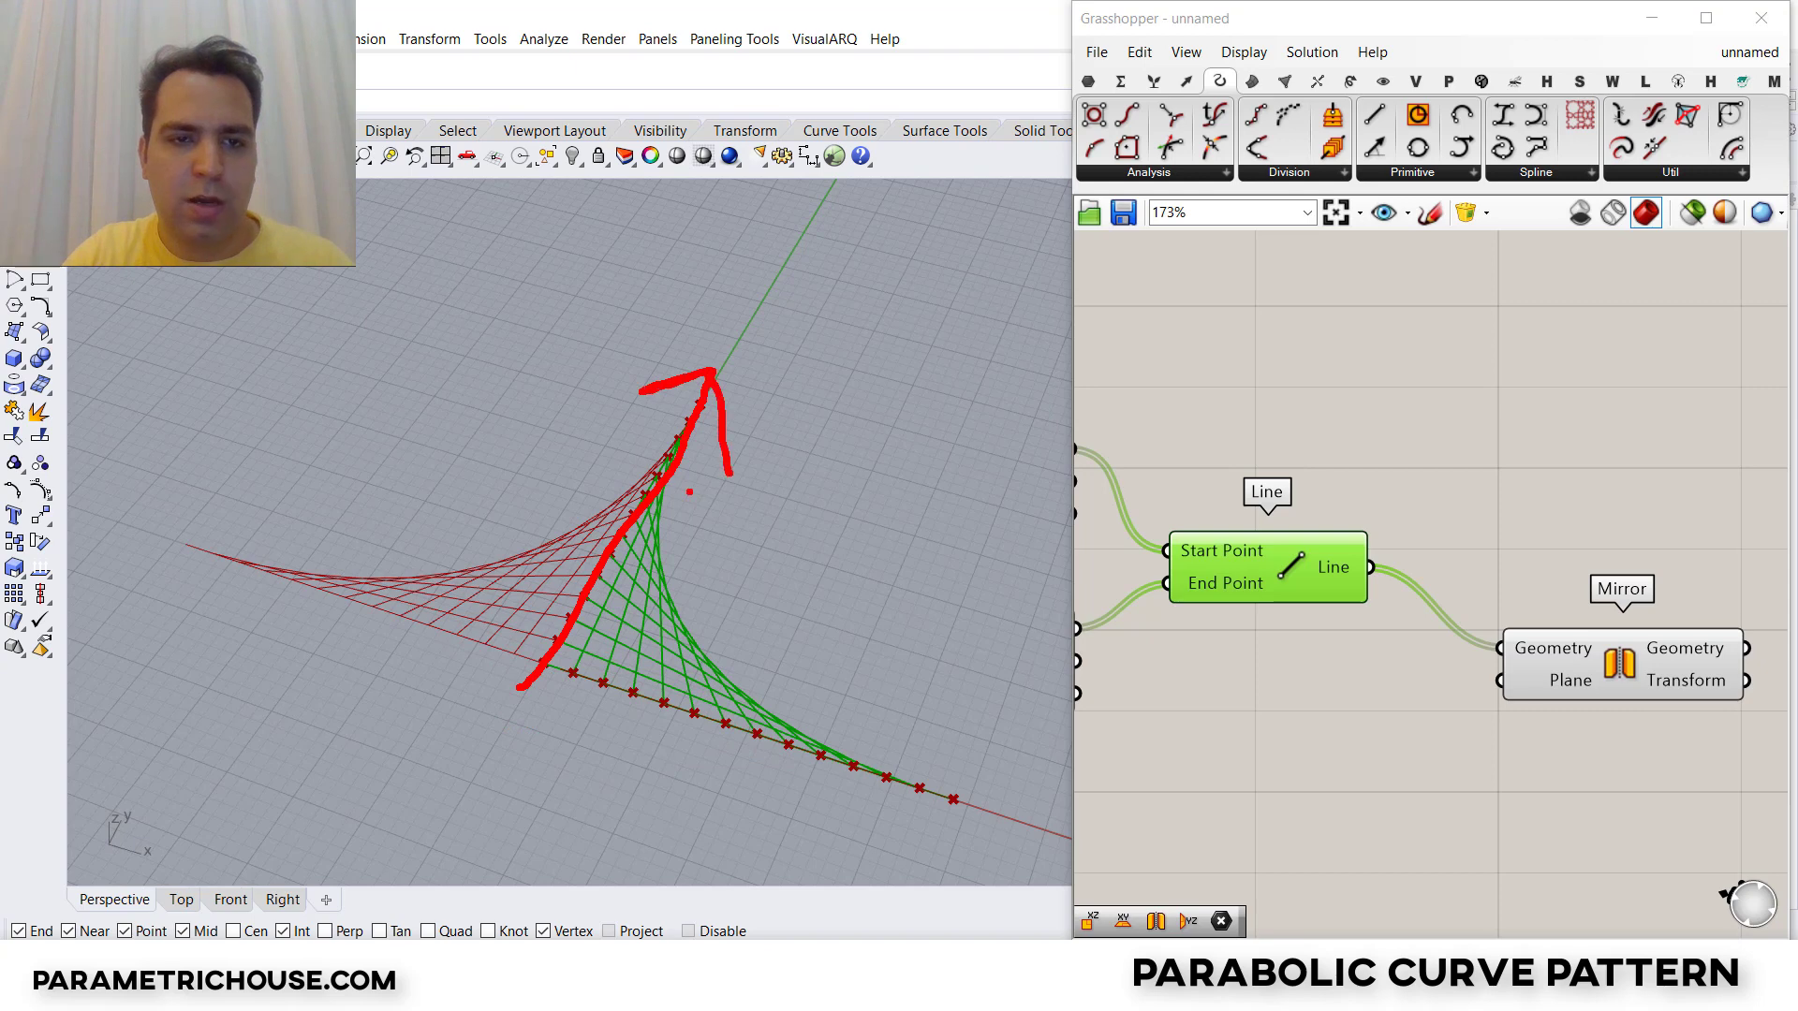
pyautogui.moveTo(547, 693); pyautogui.dragTo(478, 495)
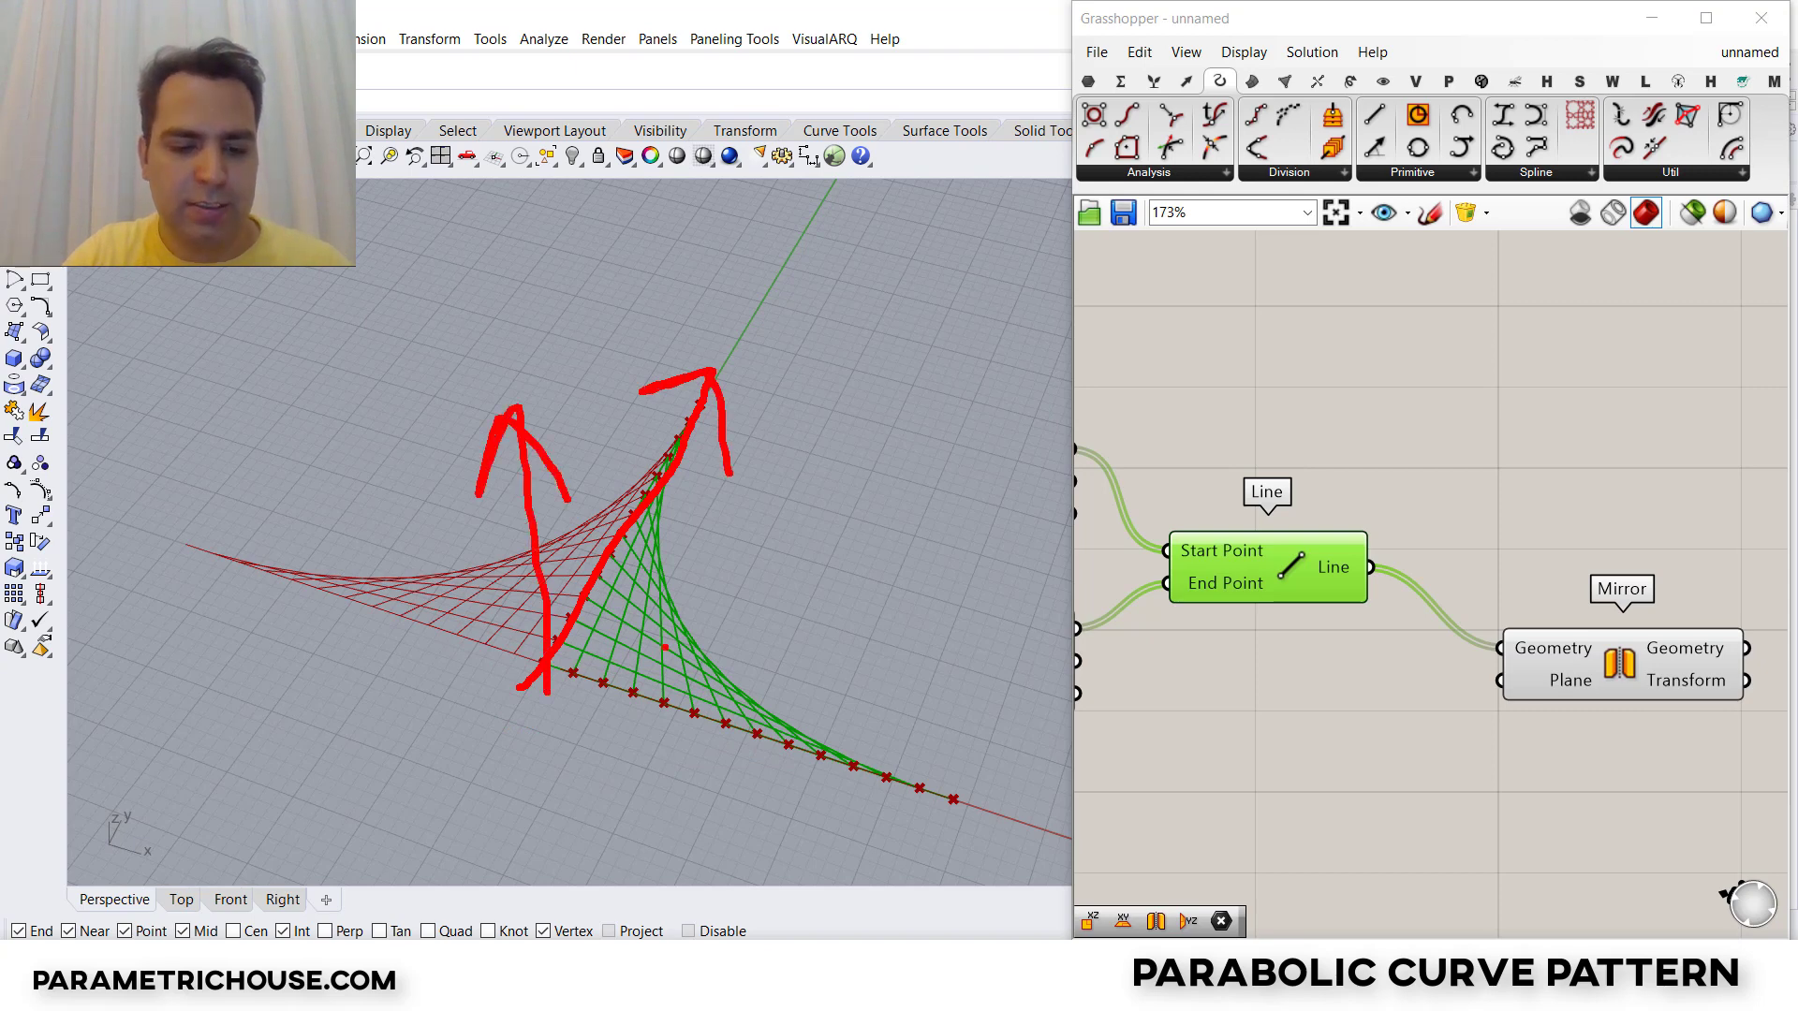
pyautogui.moveTo(674, 650); pyautogui.dragTo(489, 511)
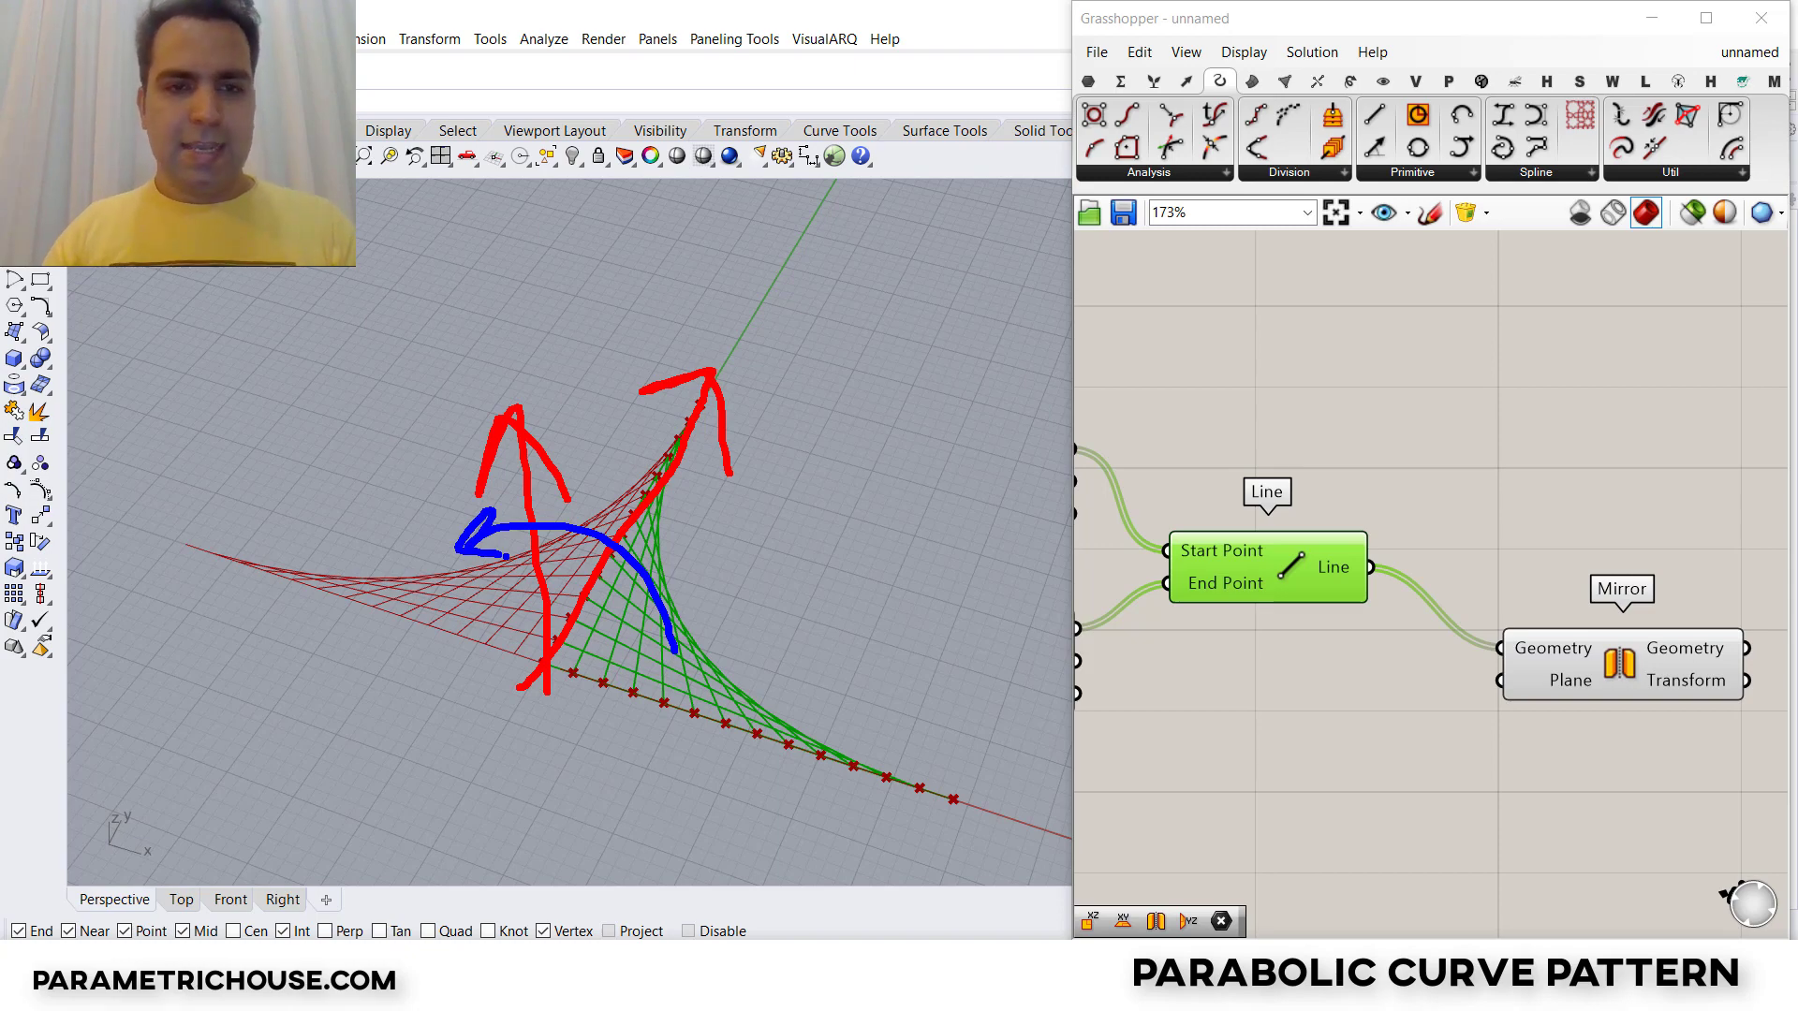
pyautogui.press('Escape')
# Step: Add a new Mirror via 'mir' and feed the first Mirror's Geometry into it
pyautogui.moveTo(1633, 743); pyautogui.dragTo(1521, 682, button='right')
pyautogui.doubleClick(1522, 681)
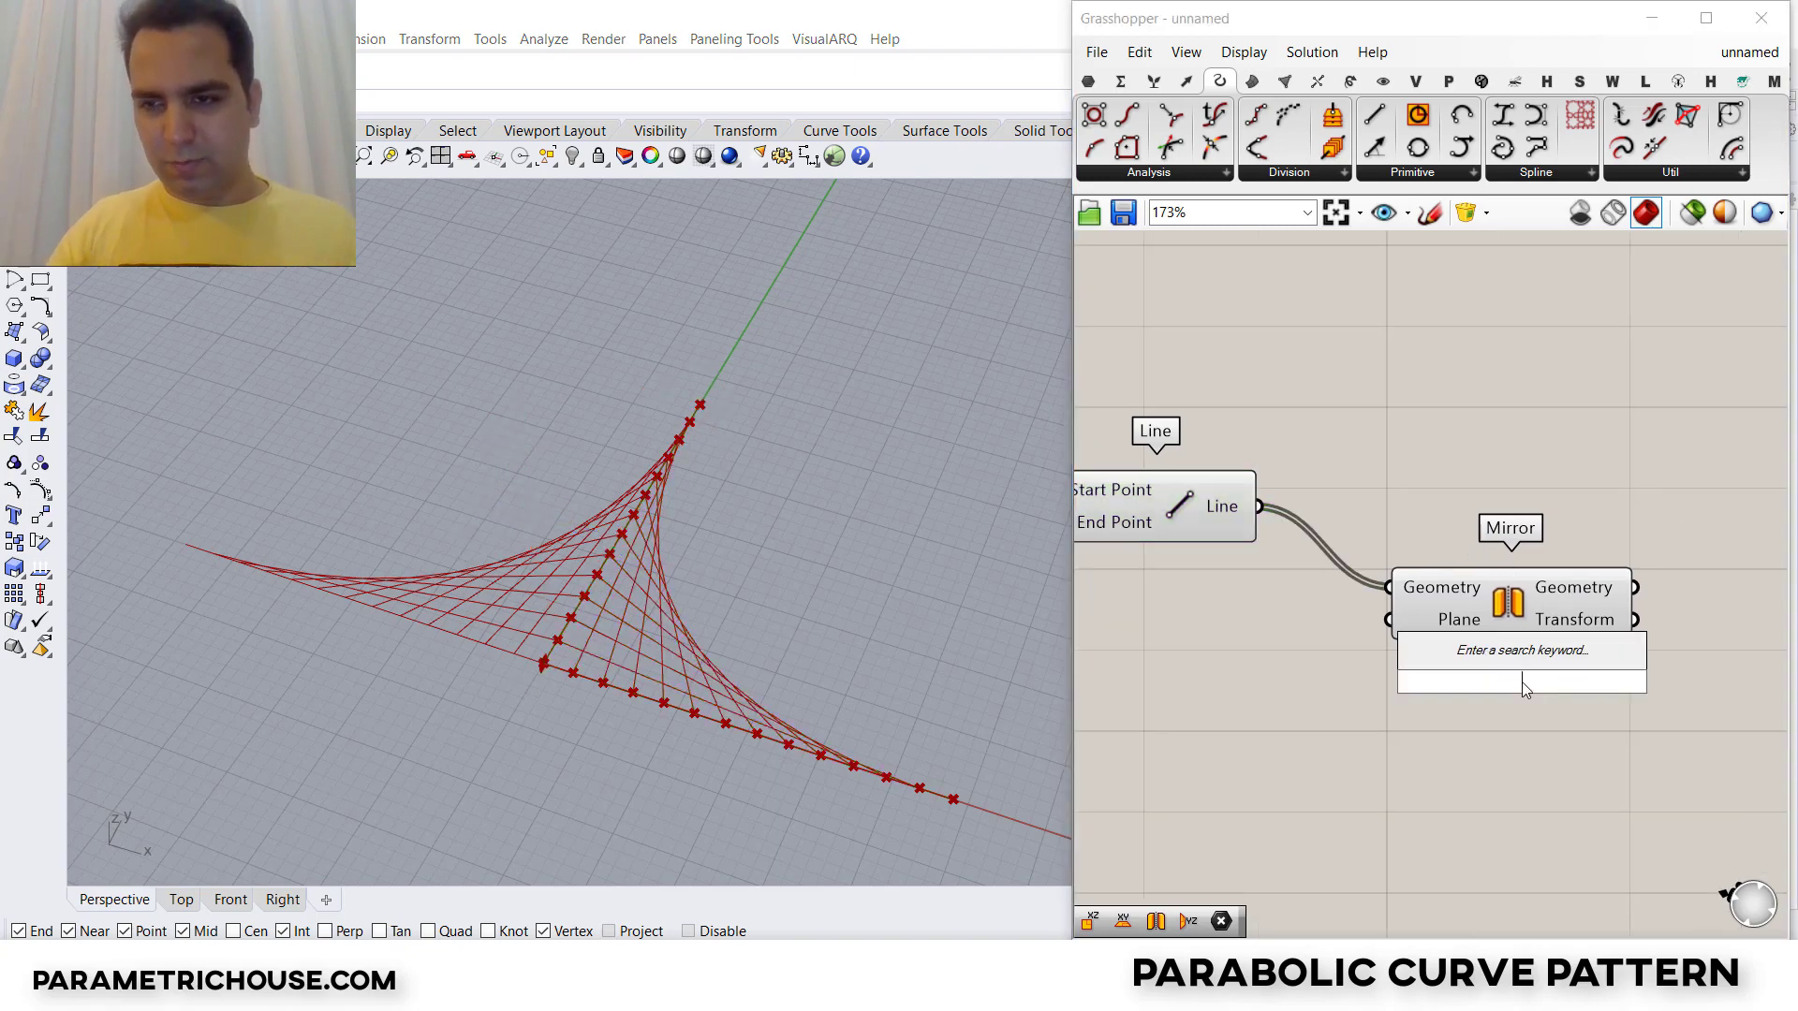
pyautogui.write('mir')
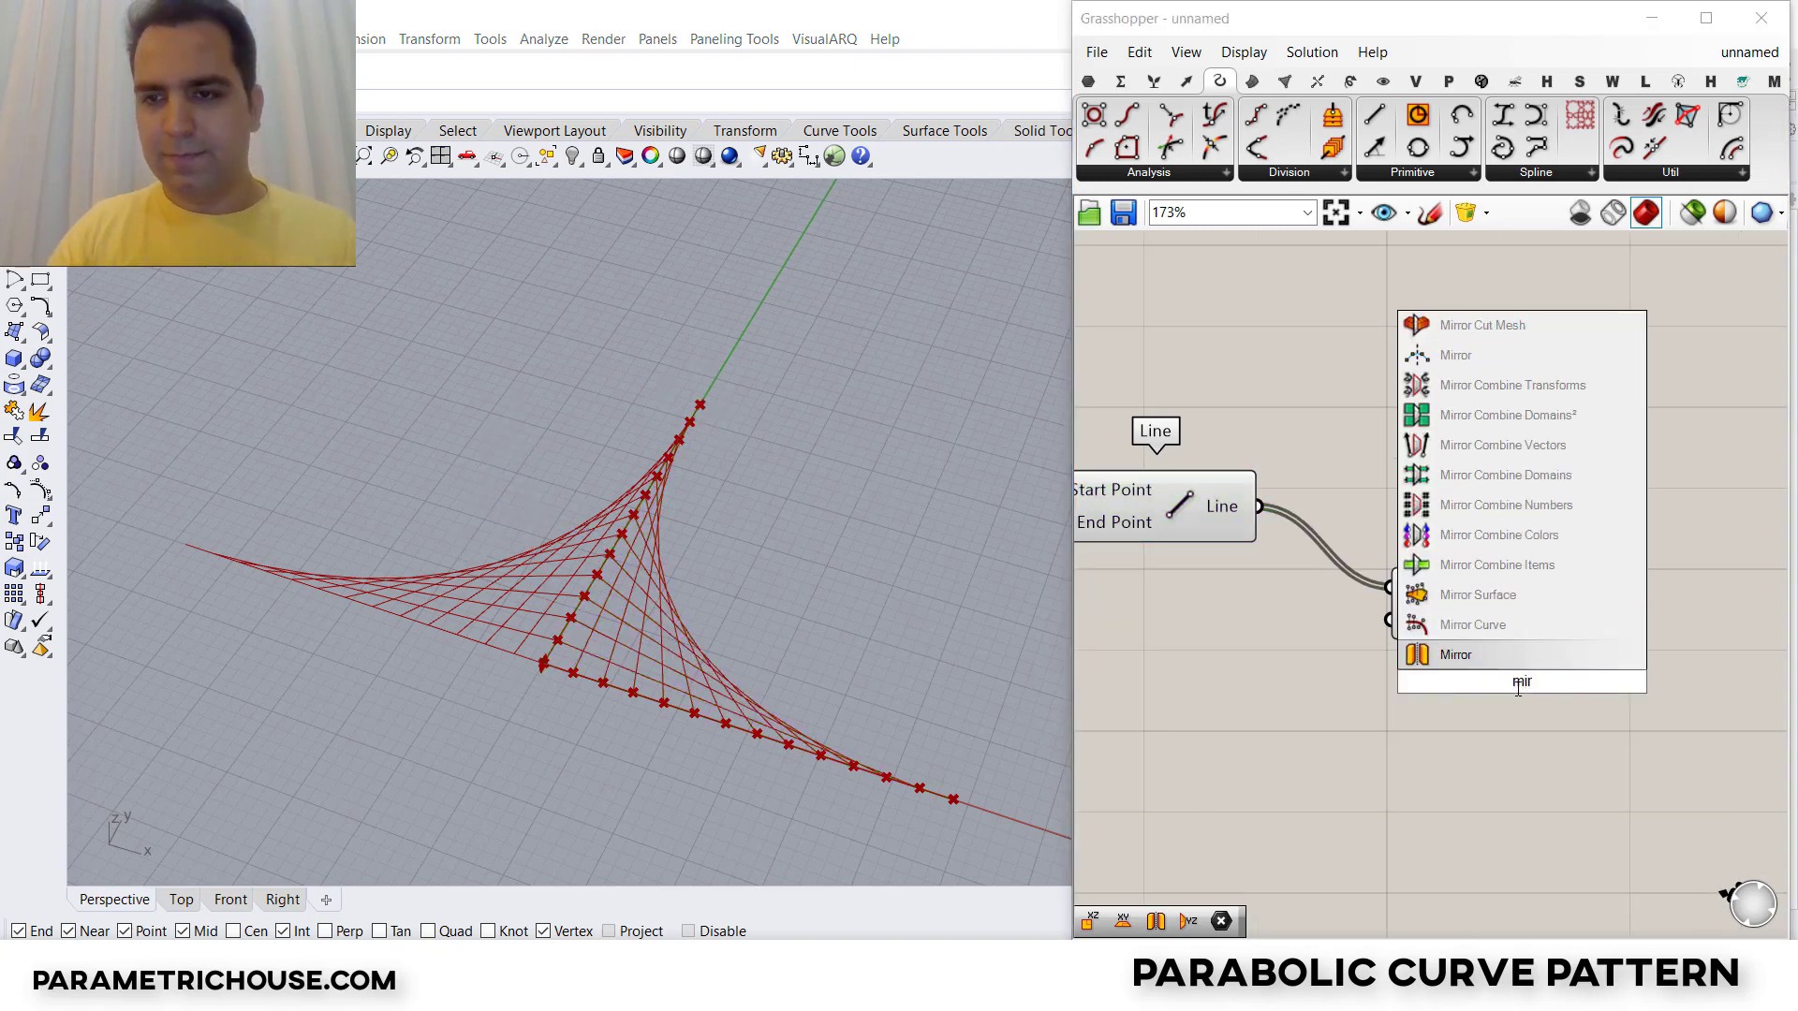
pyautogui.click(1492, 667)
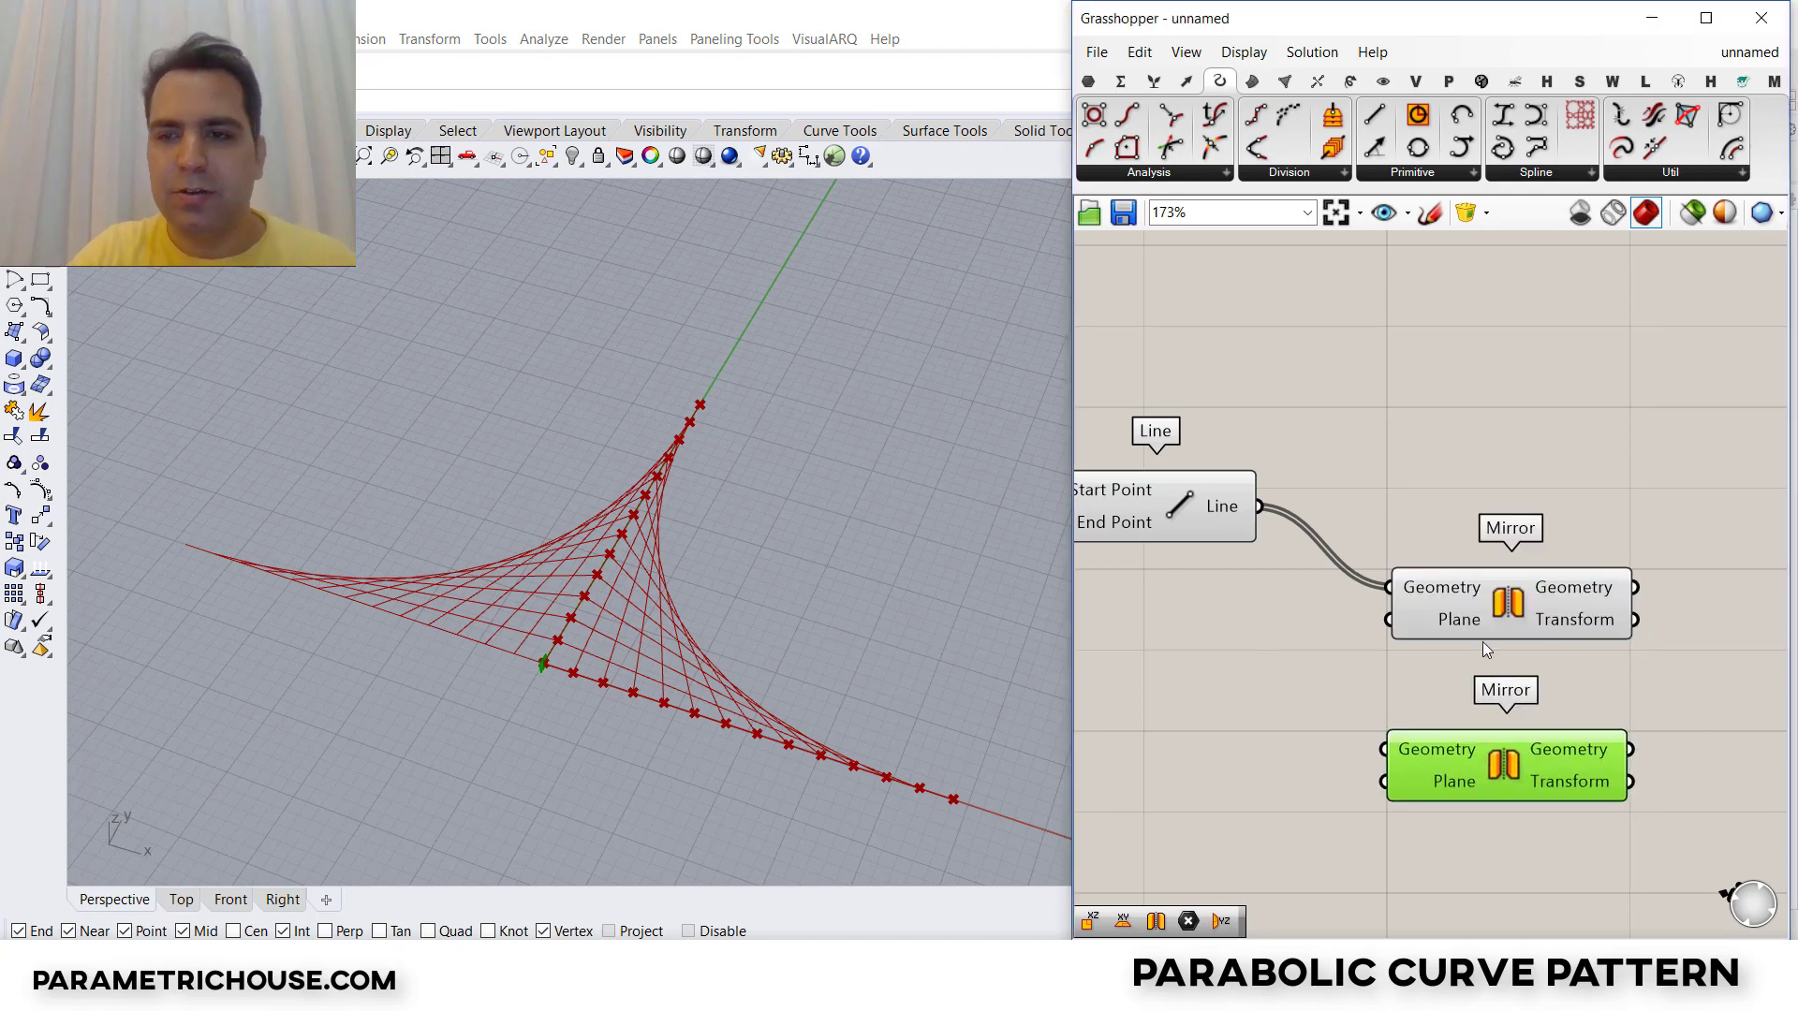
pyautogui.moveTo(1470, 757); pyautogui.dragTo(1223, 643, button='right')
pyautogui.moveTo(1223, 643); pyautogui.dragTo(1448, 628)
pyautogui.moveTo(1380, 471); pyautogui.dragTo(1353, 618)
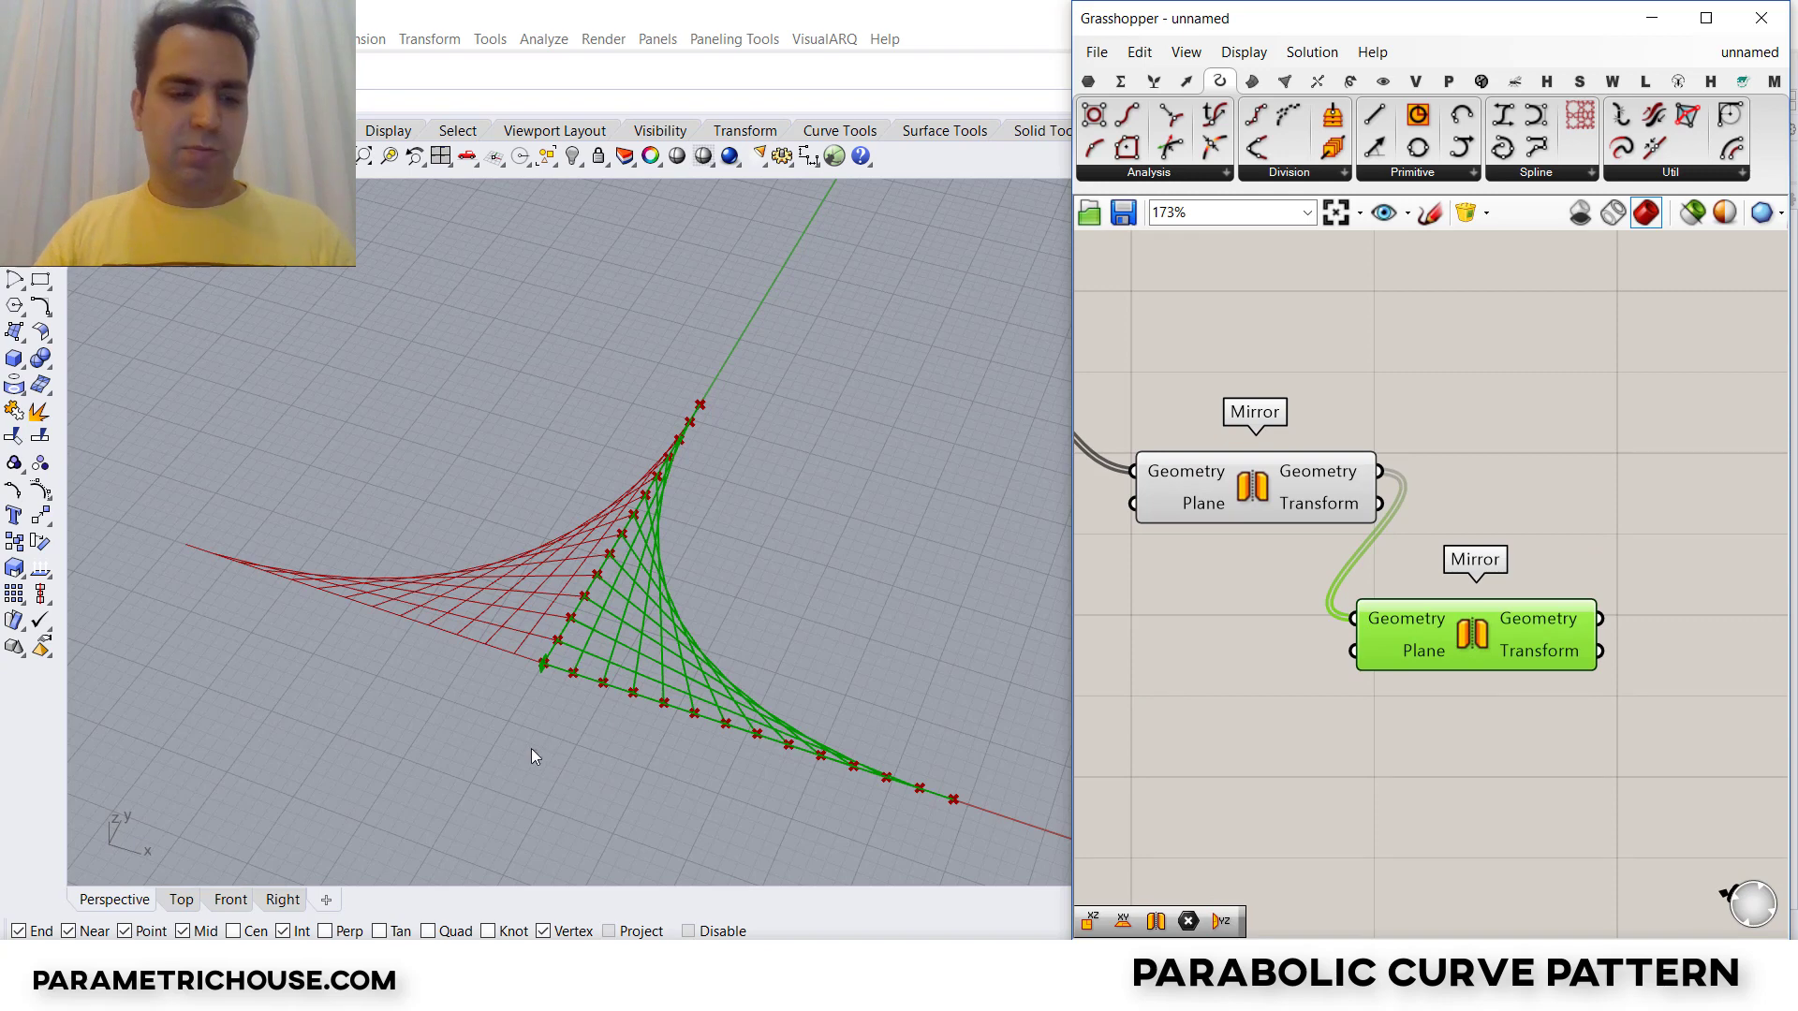
pyautogui.moveTo(413, 616); pyautogui.dragTo(730, 710)
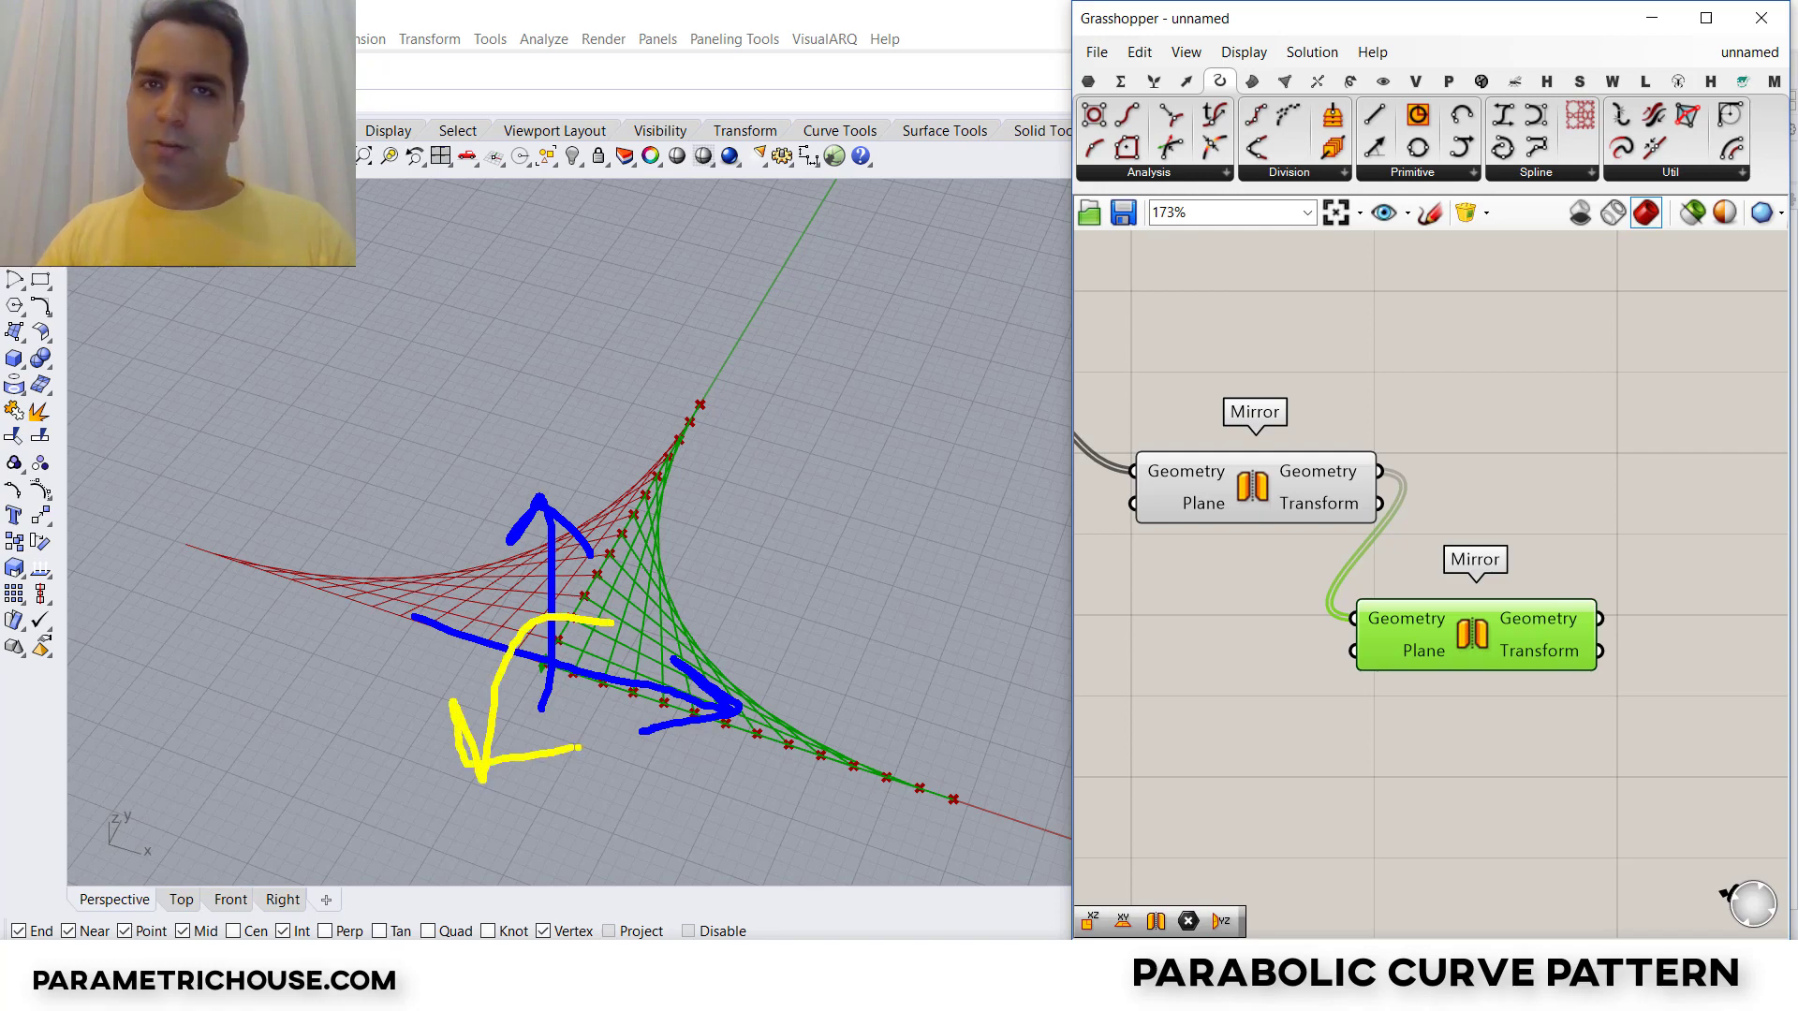
# Step: Add an XZ Plane via 'xz' and use it as the Mirror's plane
pyautogui.doubleClick(1264, 657)
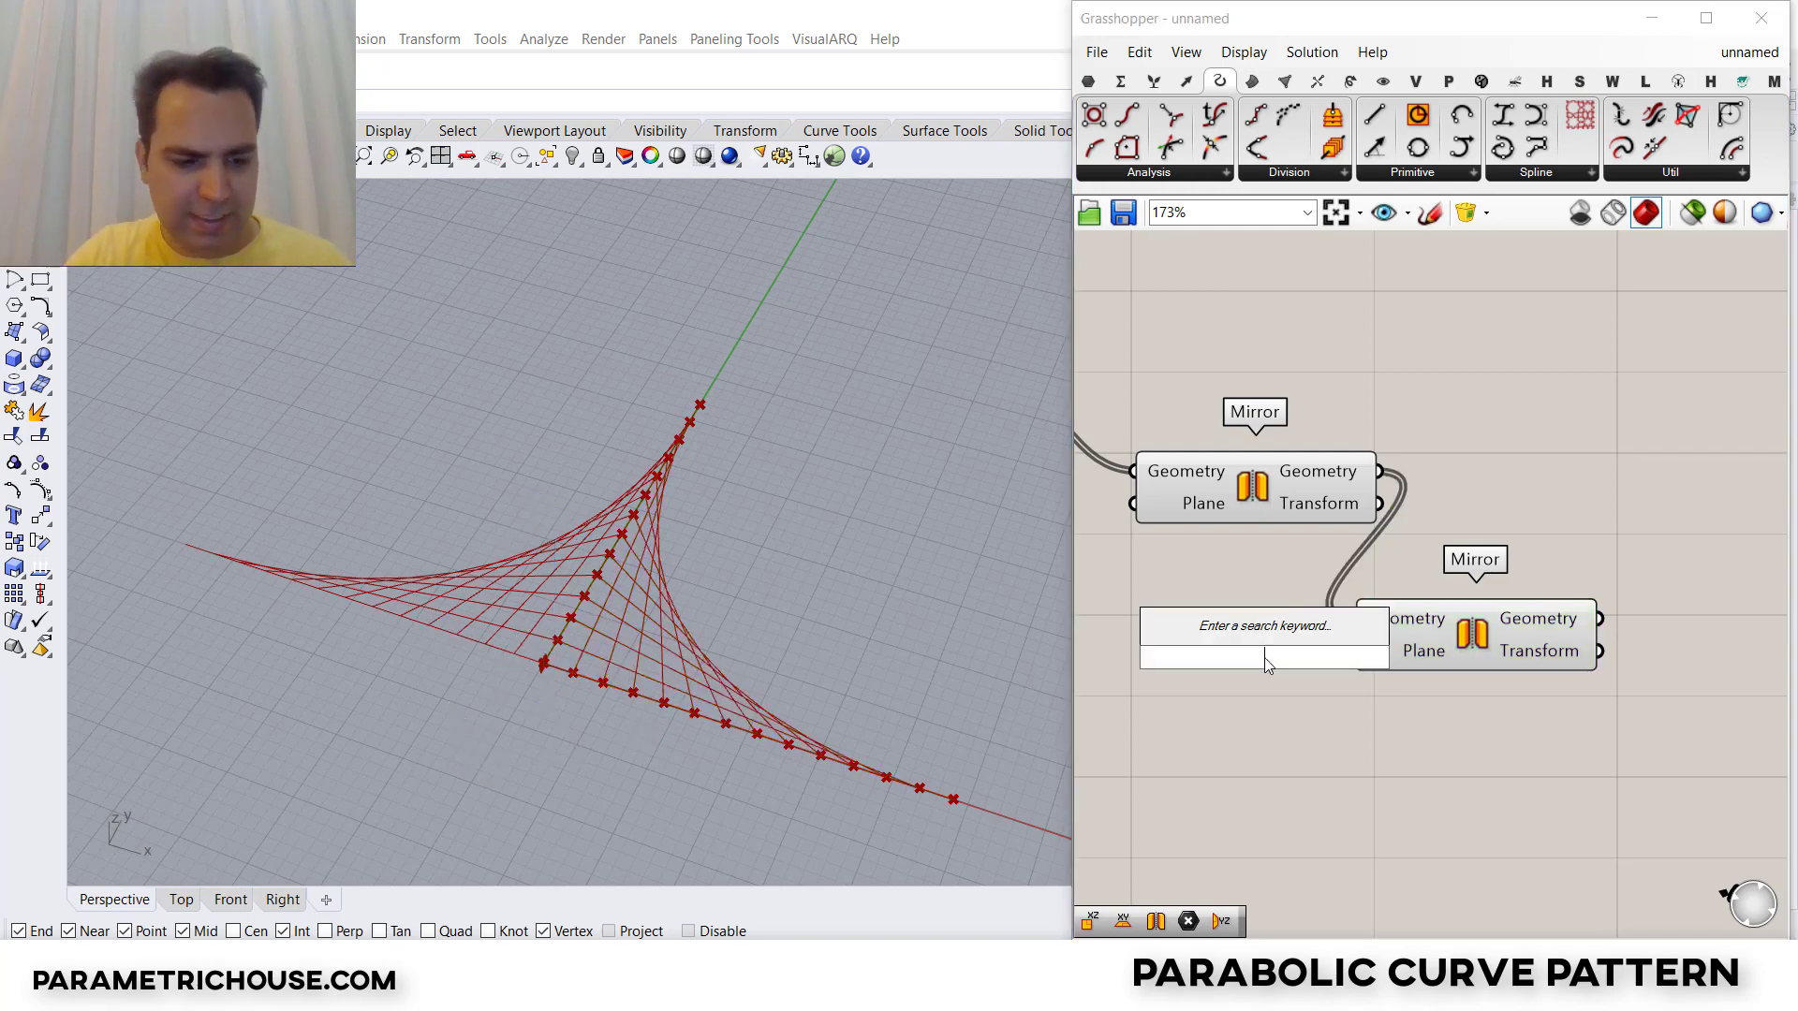
pyautogui.write('xz')
pyautogui.press('Return')
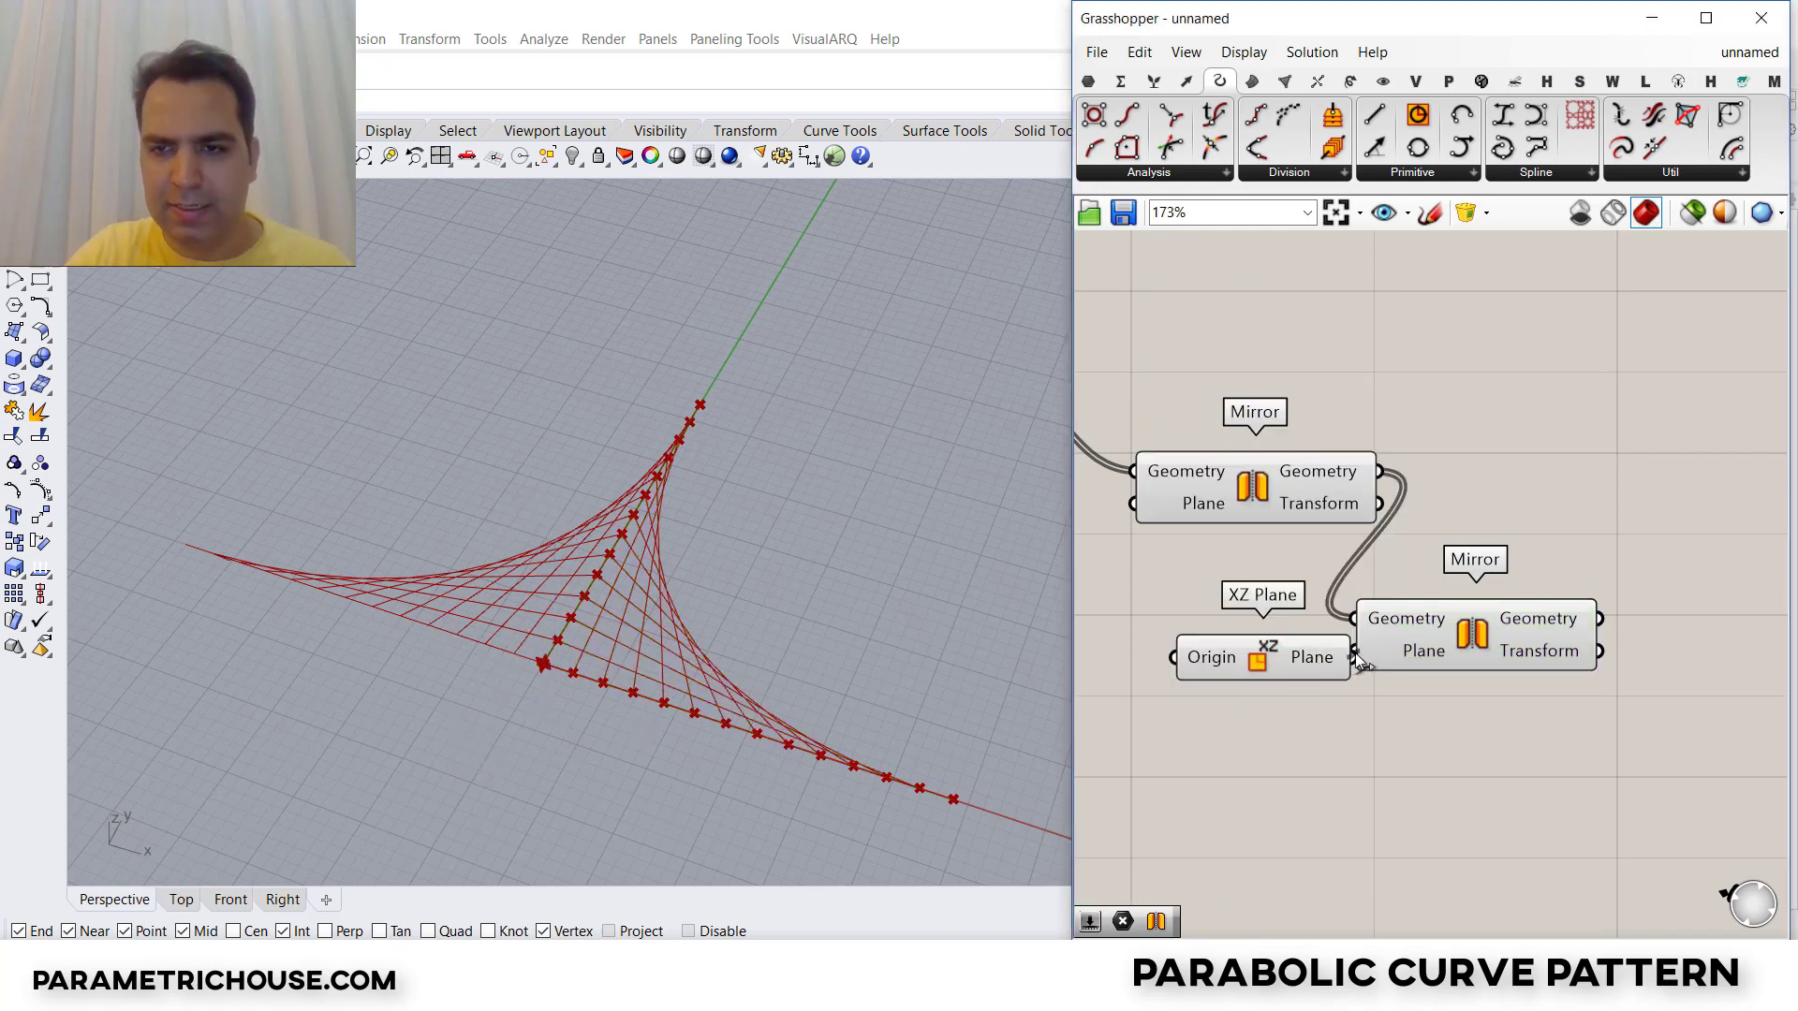
pyautogui.moveTo(1358, 660); pyautogui.dragTo(1564, 778)
# Step: Duplicate the Mirror component and feed the Line output into the copy
pyautogui.moveTo(1439, 711); pyautogui.dragTo(1573, 701, button='right')
pyautogui.scroll(-2, 1575, 700)
pyautogui.moveTo(1294, 513); pyautogui.dragTo(1604, 718)
pyautogui.click(1432, 746)
# Step: Select the Line and the three Mirror components and orbit to inspect the star
pyautogui.moveTo(1443, 699); pyautogui.dragTo(1240, 583, button='right')
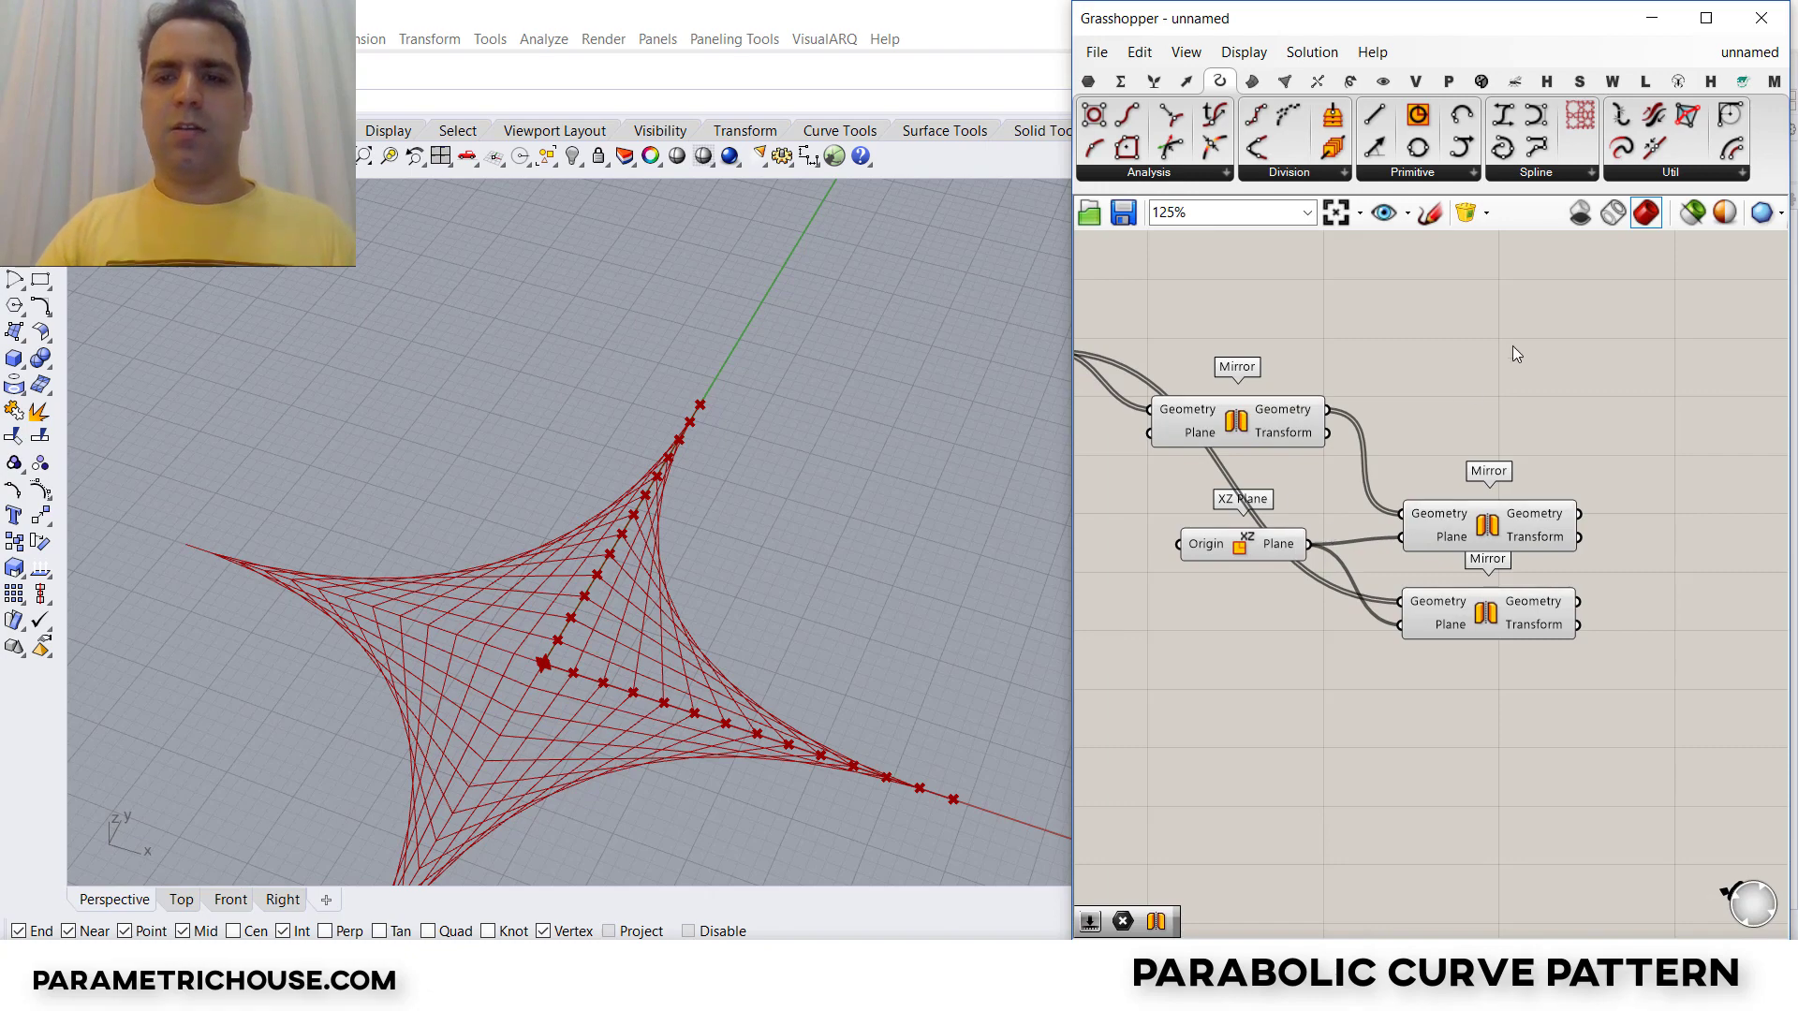
pyautogui.moveTo(1519, 343); pyautogui.dragTo(1357, 638)
pyautogui.keyDown('shift'); pyautogui.click(1241, 438); pyautogui.keyUp('shift')
pyautogui.moveTo(1138, 374); pyautogui.dragTo(1467, 394, button='right')
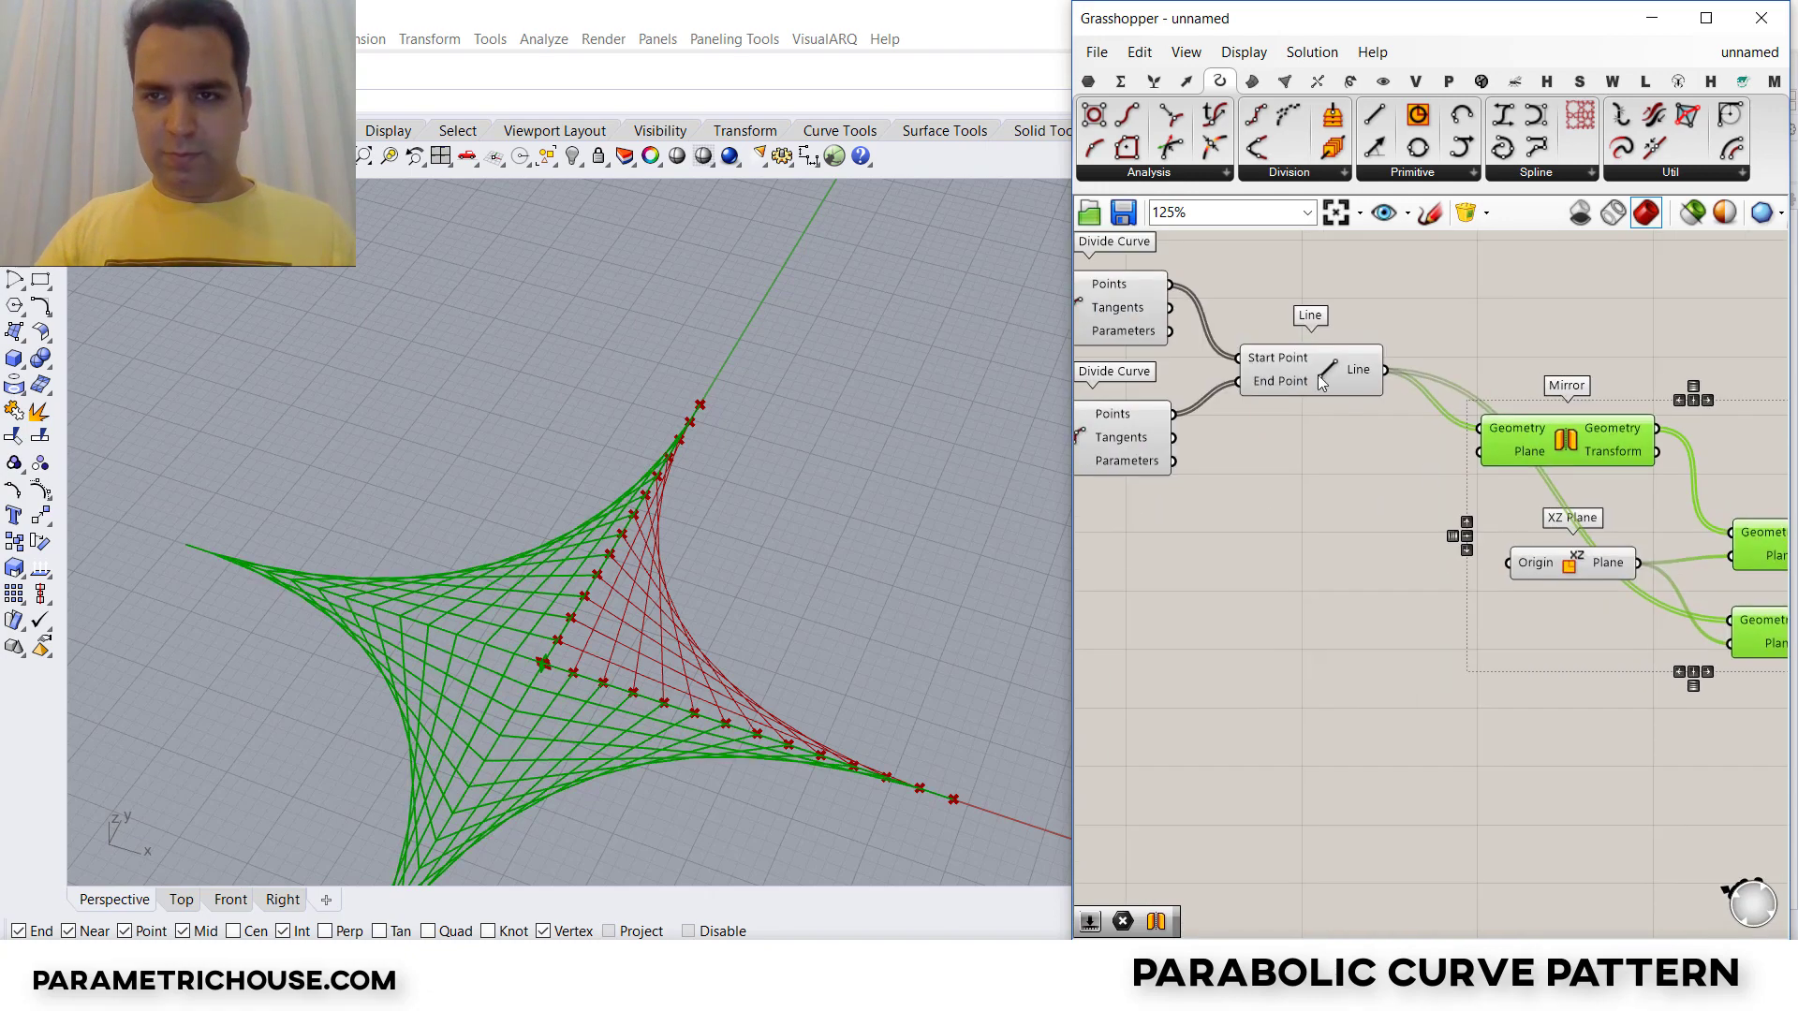
pyautogui.keyDown('shift'); pyautogui.click(1328, 383); pyautogui.keyUp('shift')
pyautogui.scroll(-5, 403, 493)
pyautogui.moveTo(403, 493); pyautogui.dragTo(434, 598, button='right')
pyautogui.scroll(4, 433, 597)
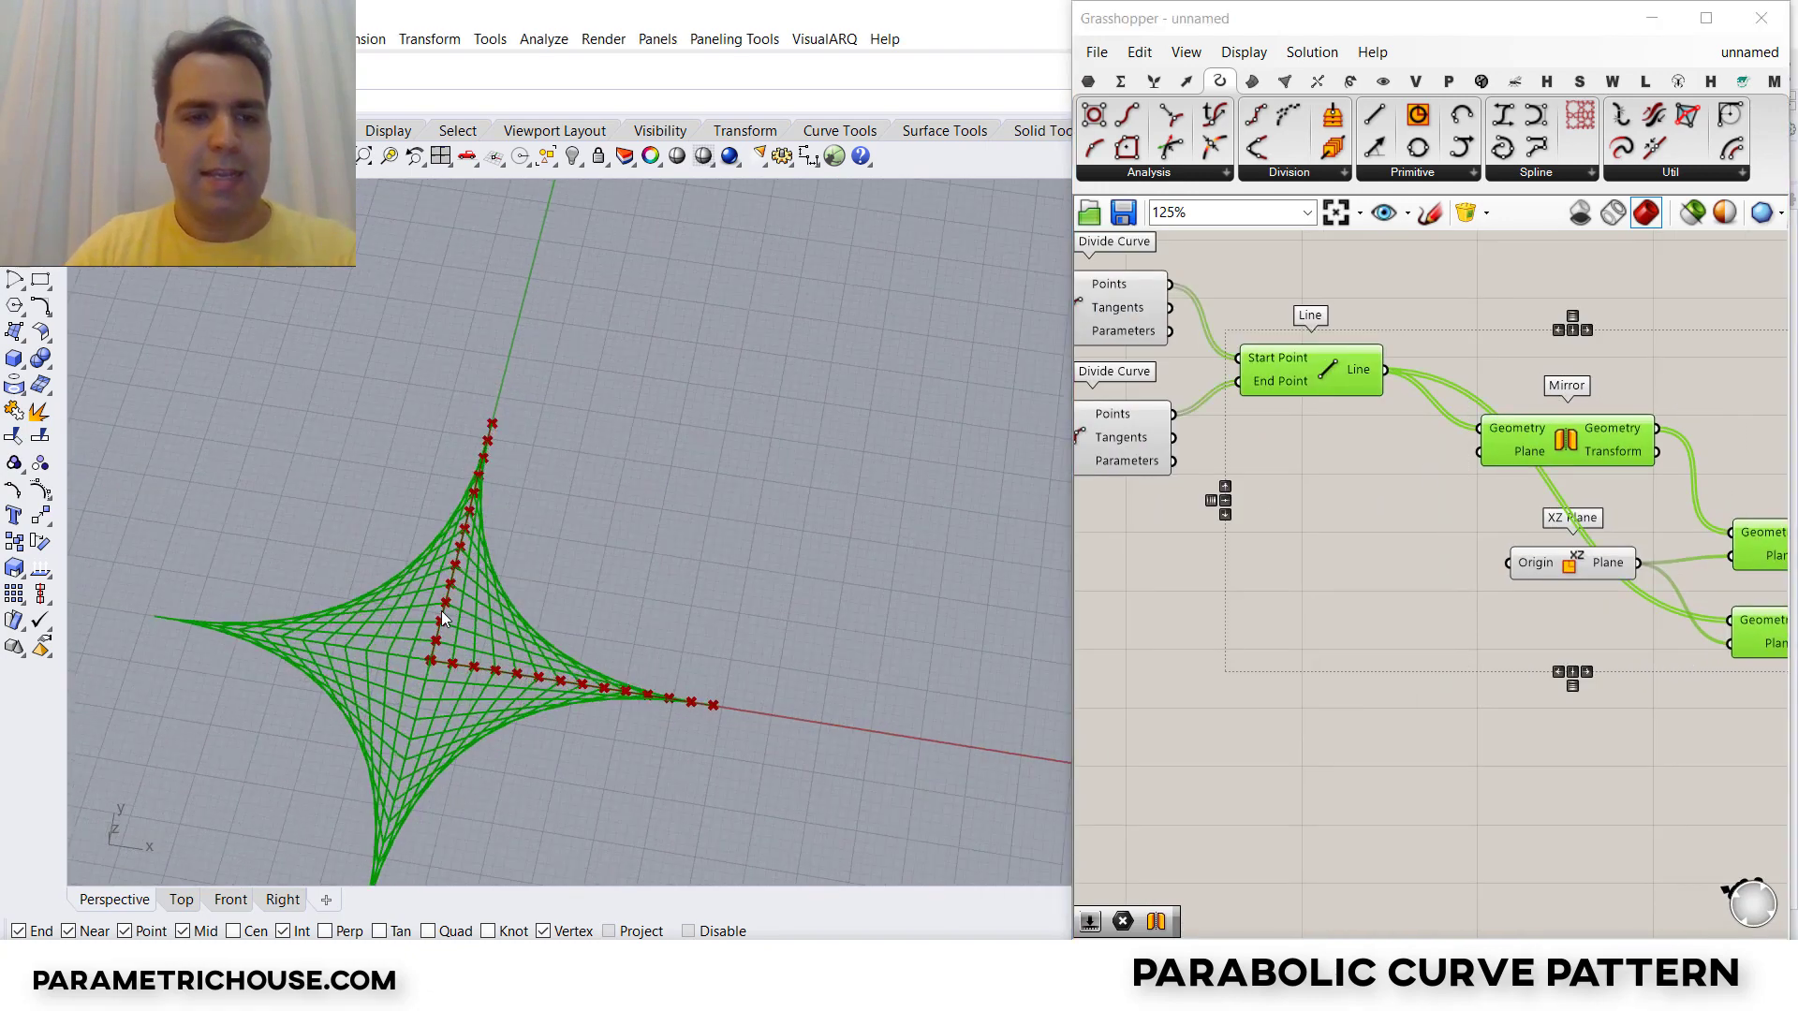
pyautogui.moveTo(1440, 435); pyautogui.dragTo(1616, 442, button='right')
pyautogui.scroll(-2, 1617, 442)
pyautogui.click(1238, 517)
pyautogui.scroll(4, 1231, 386)
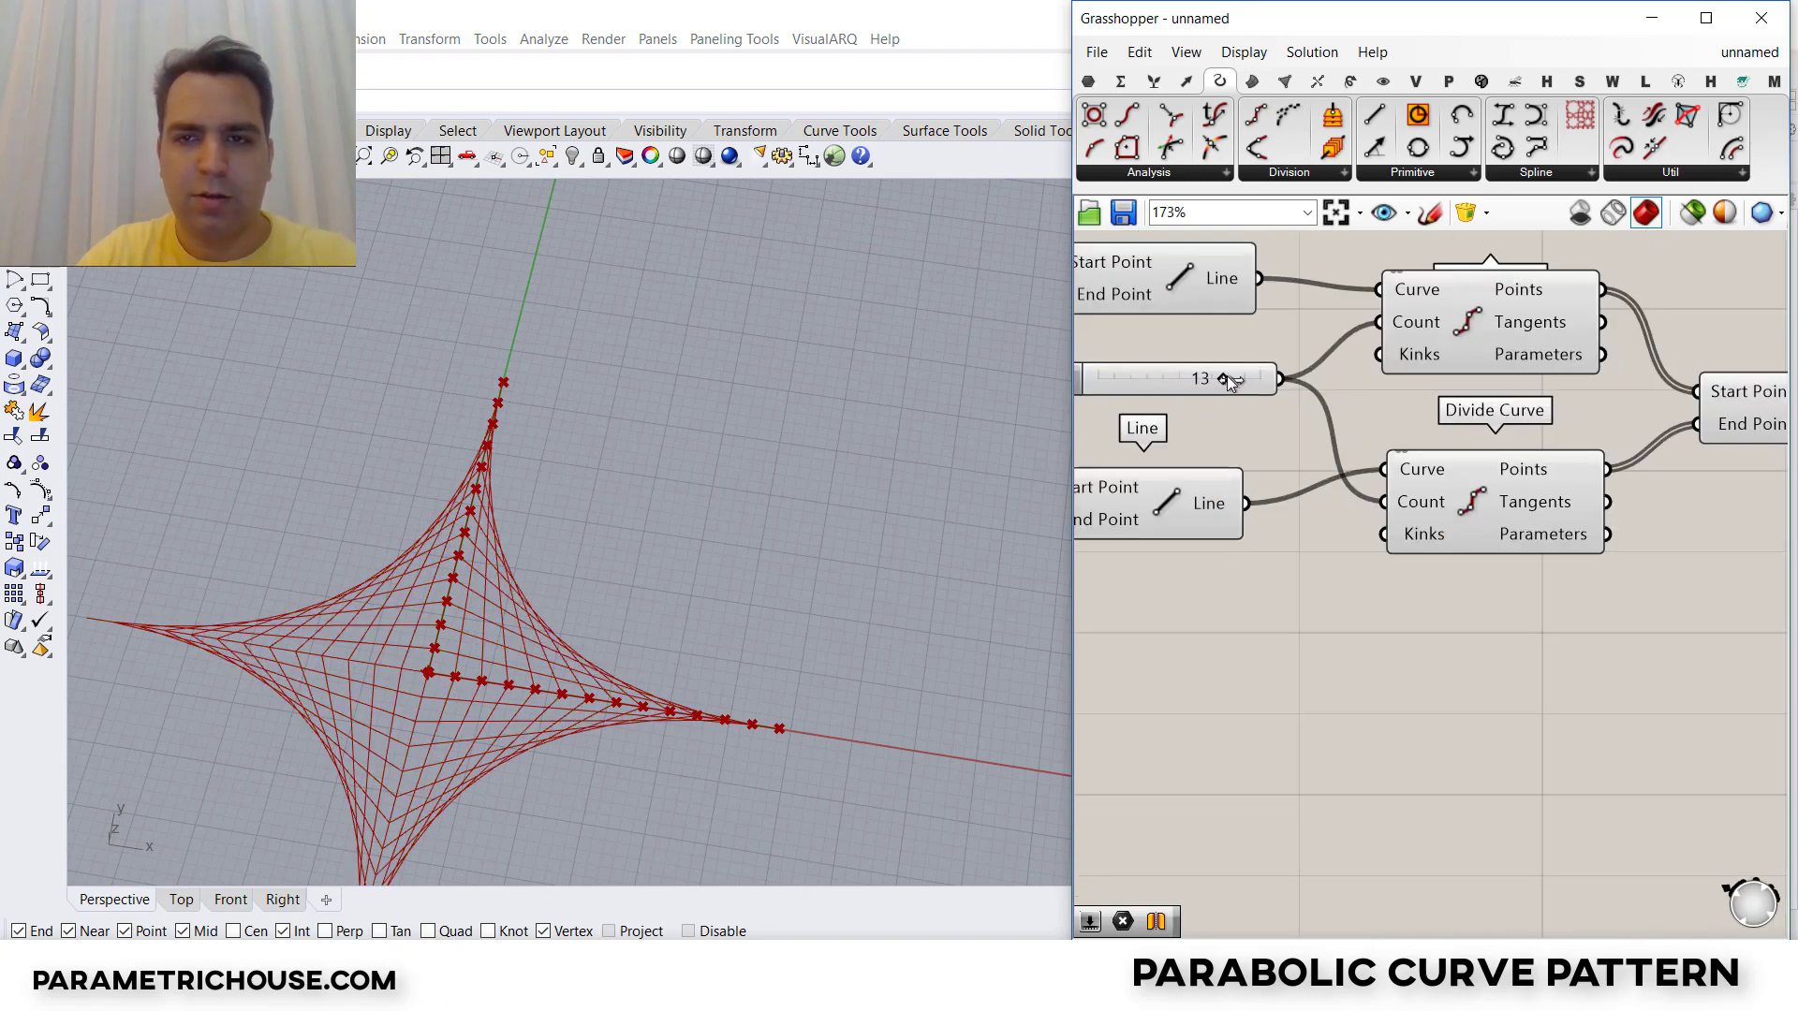
# Step: Set the divisions to 15 and, in Top view, pull the top point up slightly
pyautogui.moveTo(1228, 380)
pyautogui.mouseDown()
pyautogui.moveTo(1152, 382)
pyautogui.moveTo(1248, 379)
pyautogui.mouseUp()
pyautogui.click(181, 899)
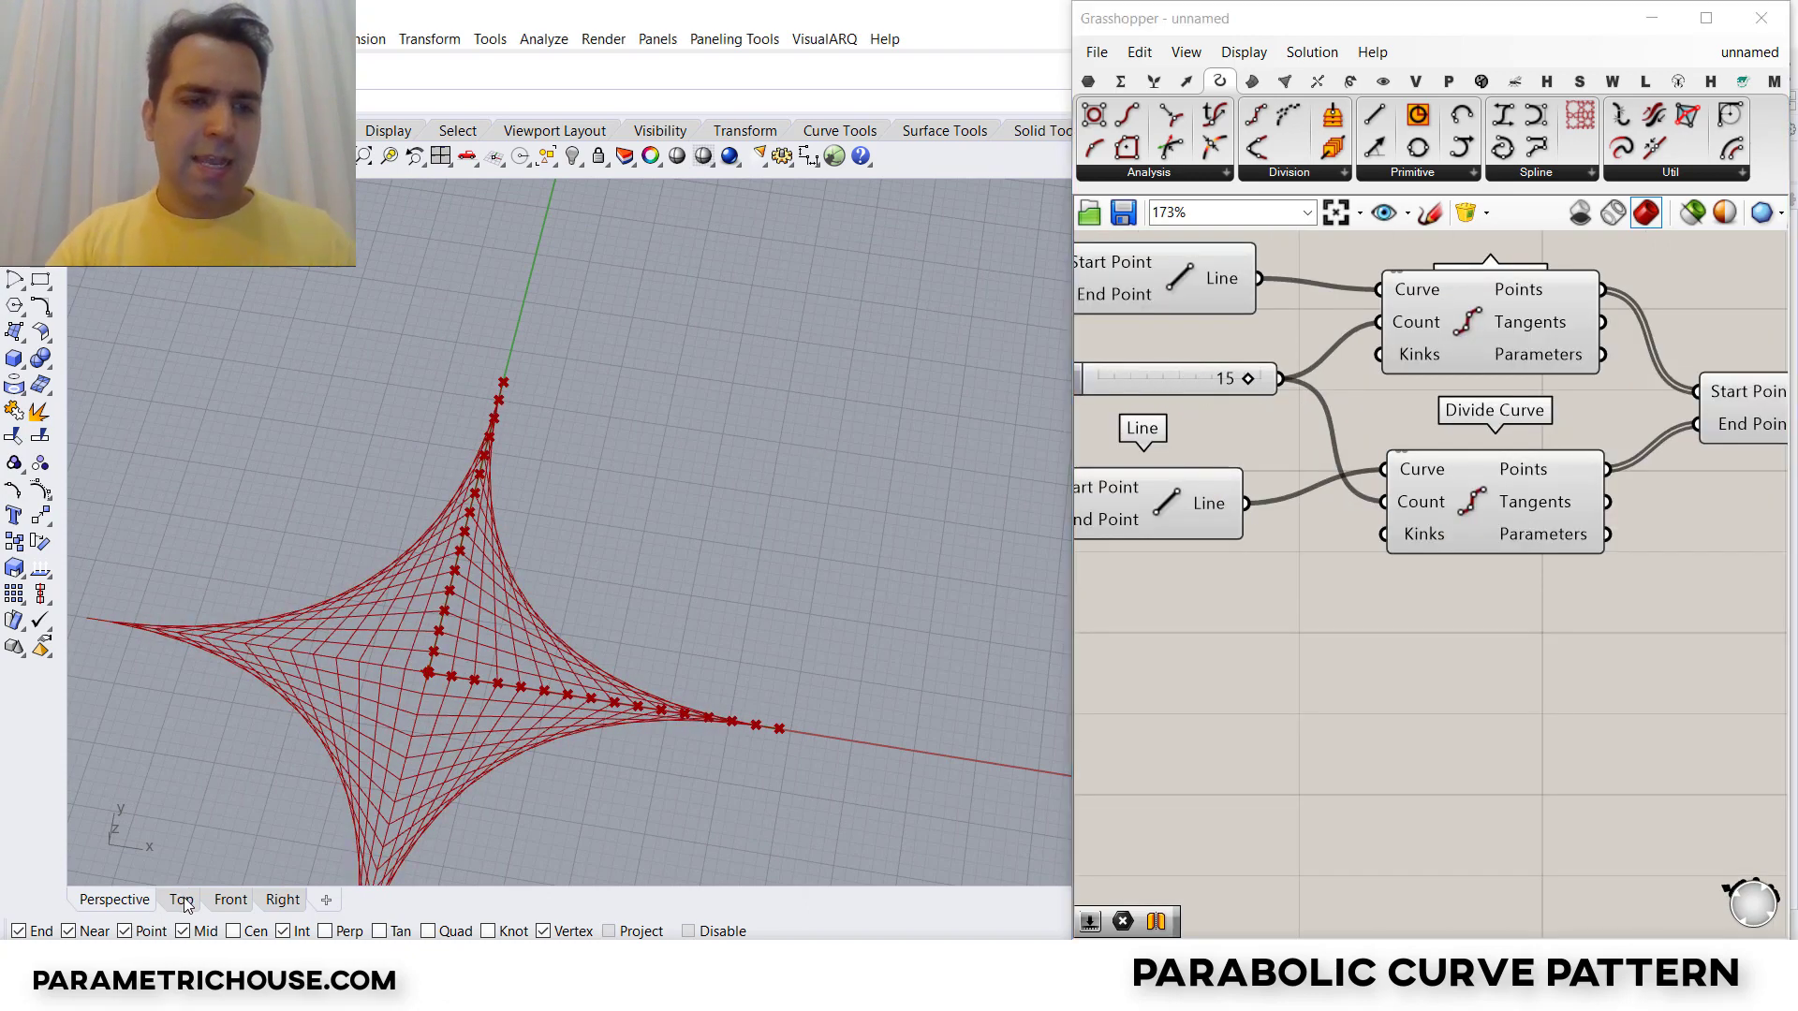
pyautogui.scroll(-3, 732, 558)
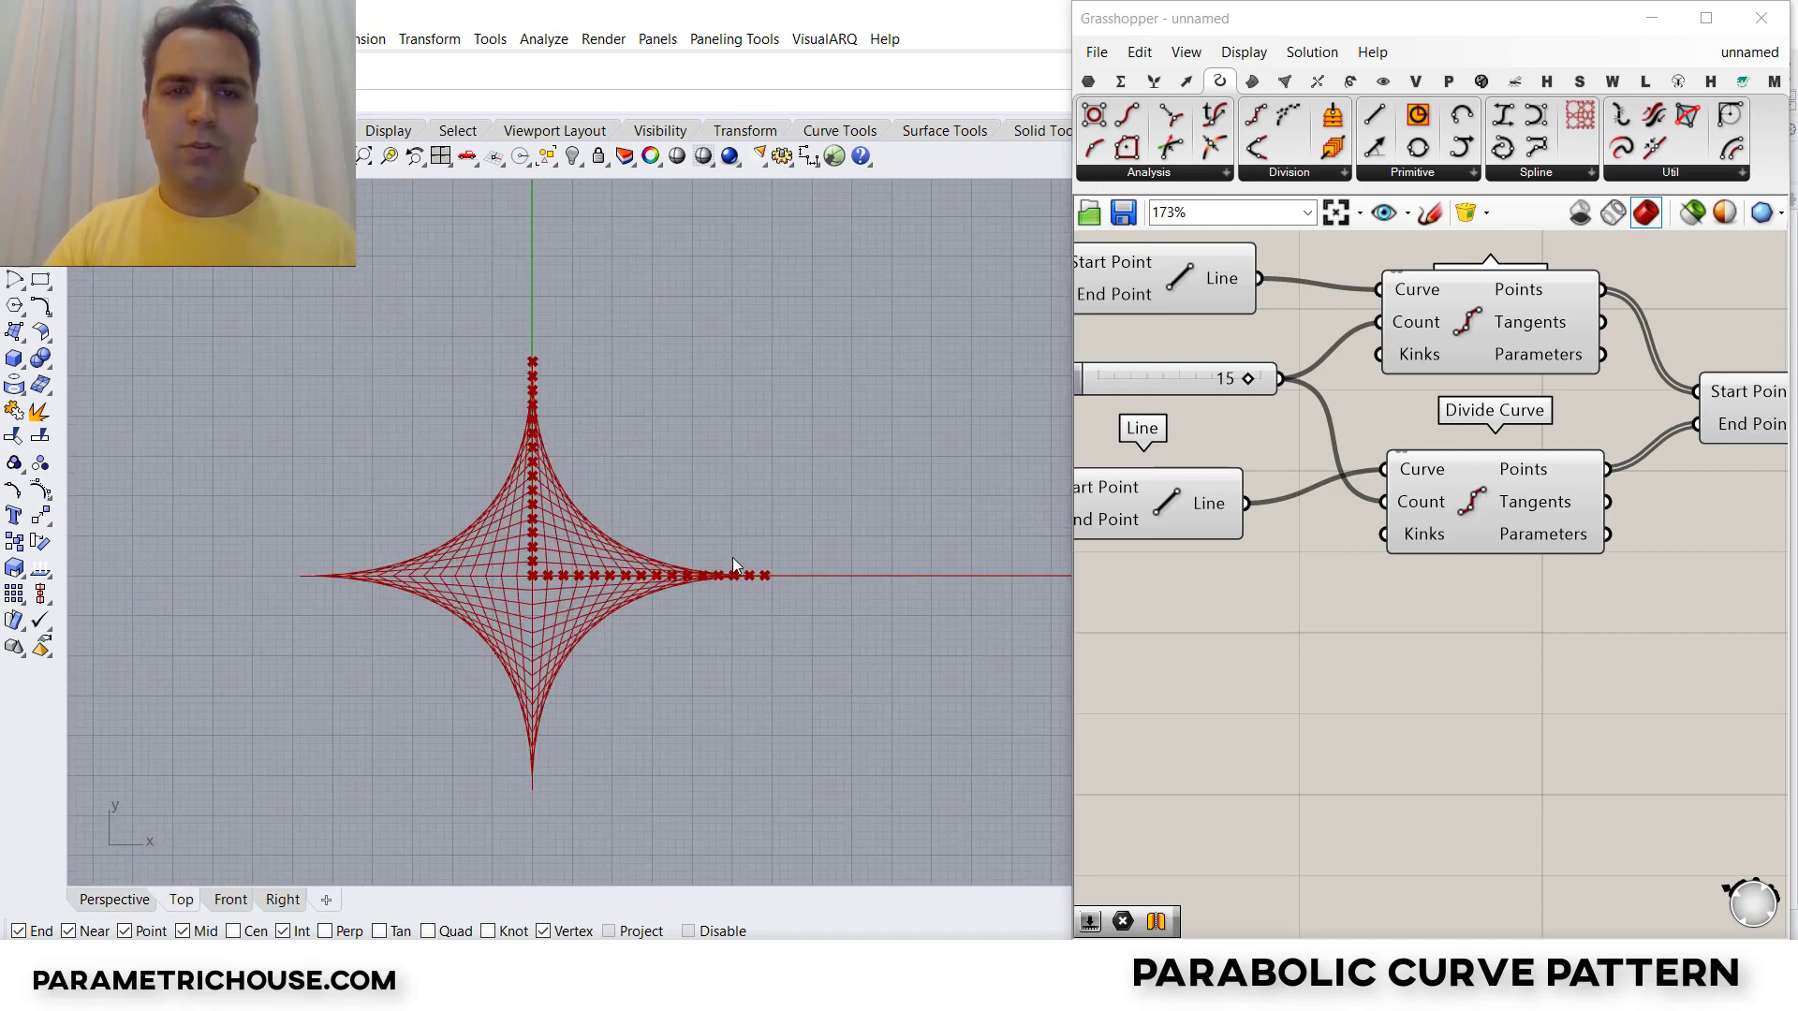
pyautogui.scroll(-4, 1424, 465)
pyautogui.moveTo(1407, 350); pyautogui.dragTo(1330, 575)
pyautogui.moveTo(532, 320)
pyautogui.mouseDown()
pyautogui.moveTo(534, 221)
pyautogui.moveTo(533, 312)
pyautogui.mouseUp()
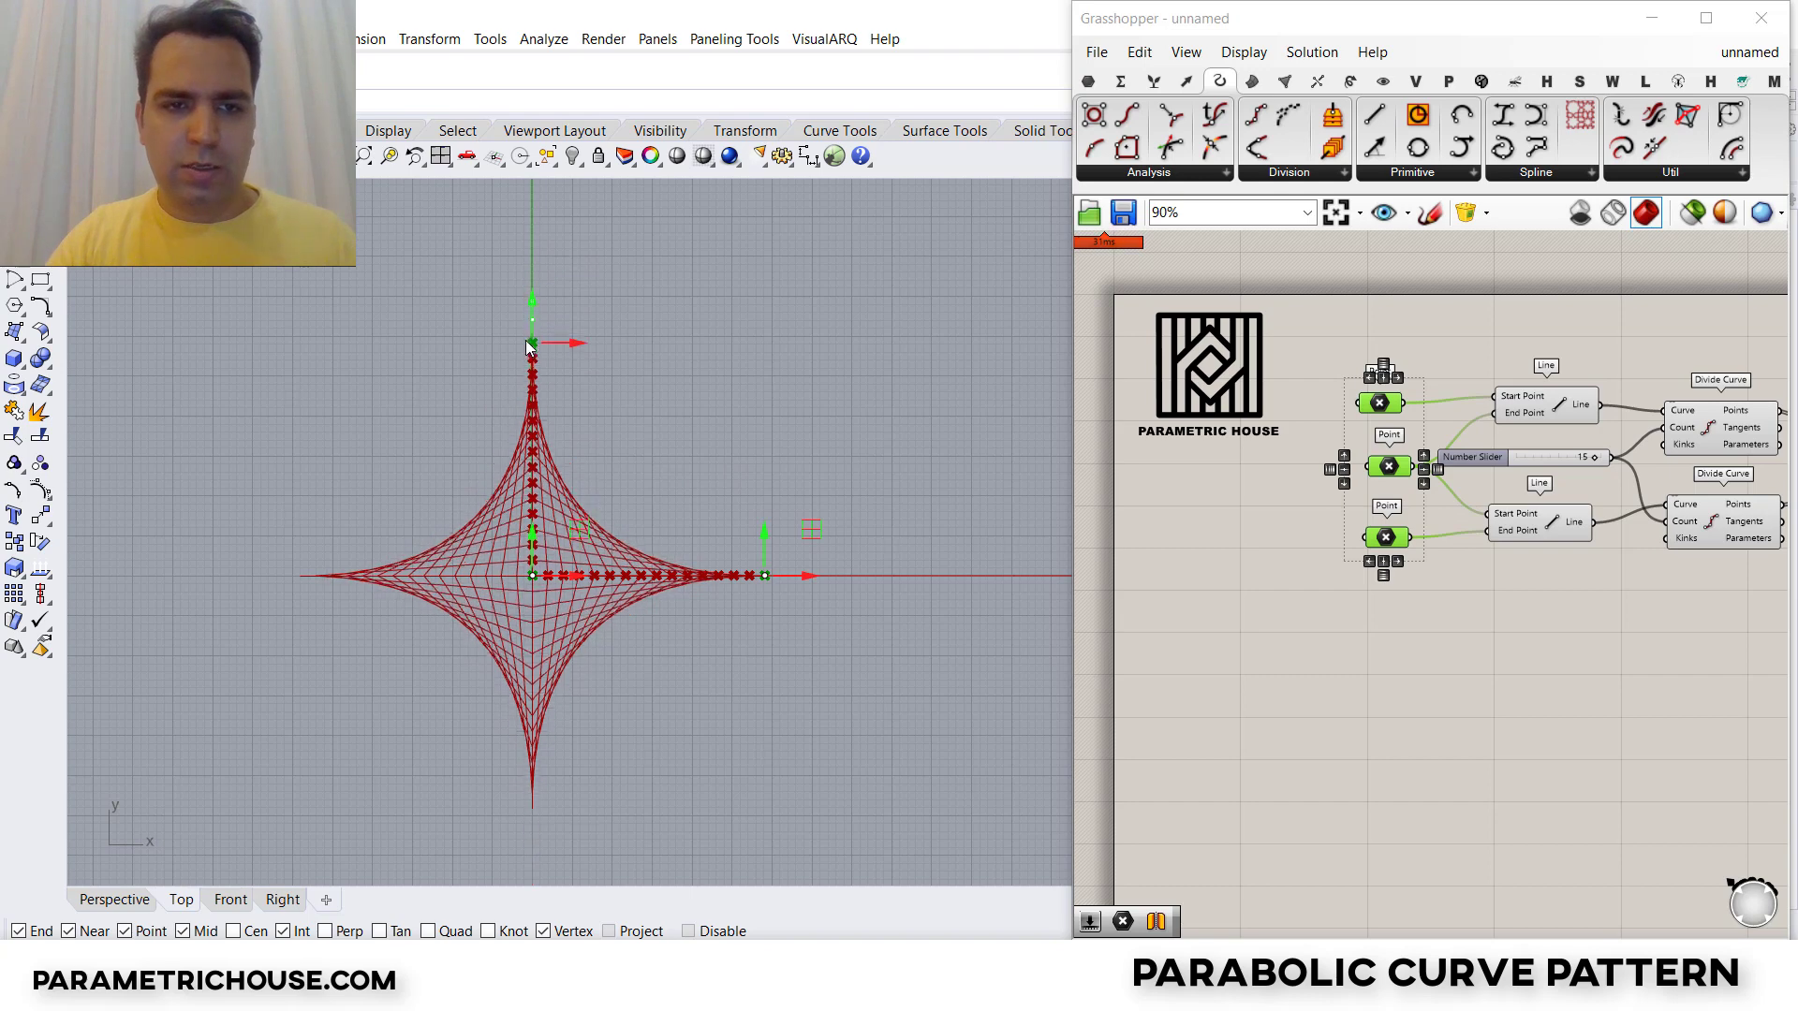
# Step: Skew the top and right arms by sliding their points right and up
pyautogui.moveTo(793, 581)
pyautogui.mouseDown()
pyautogui.moveTo(891, 582)
pyautogui.moveTo(791, 582)
pyautogui.mouseUp()
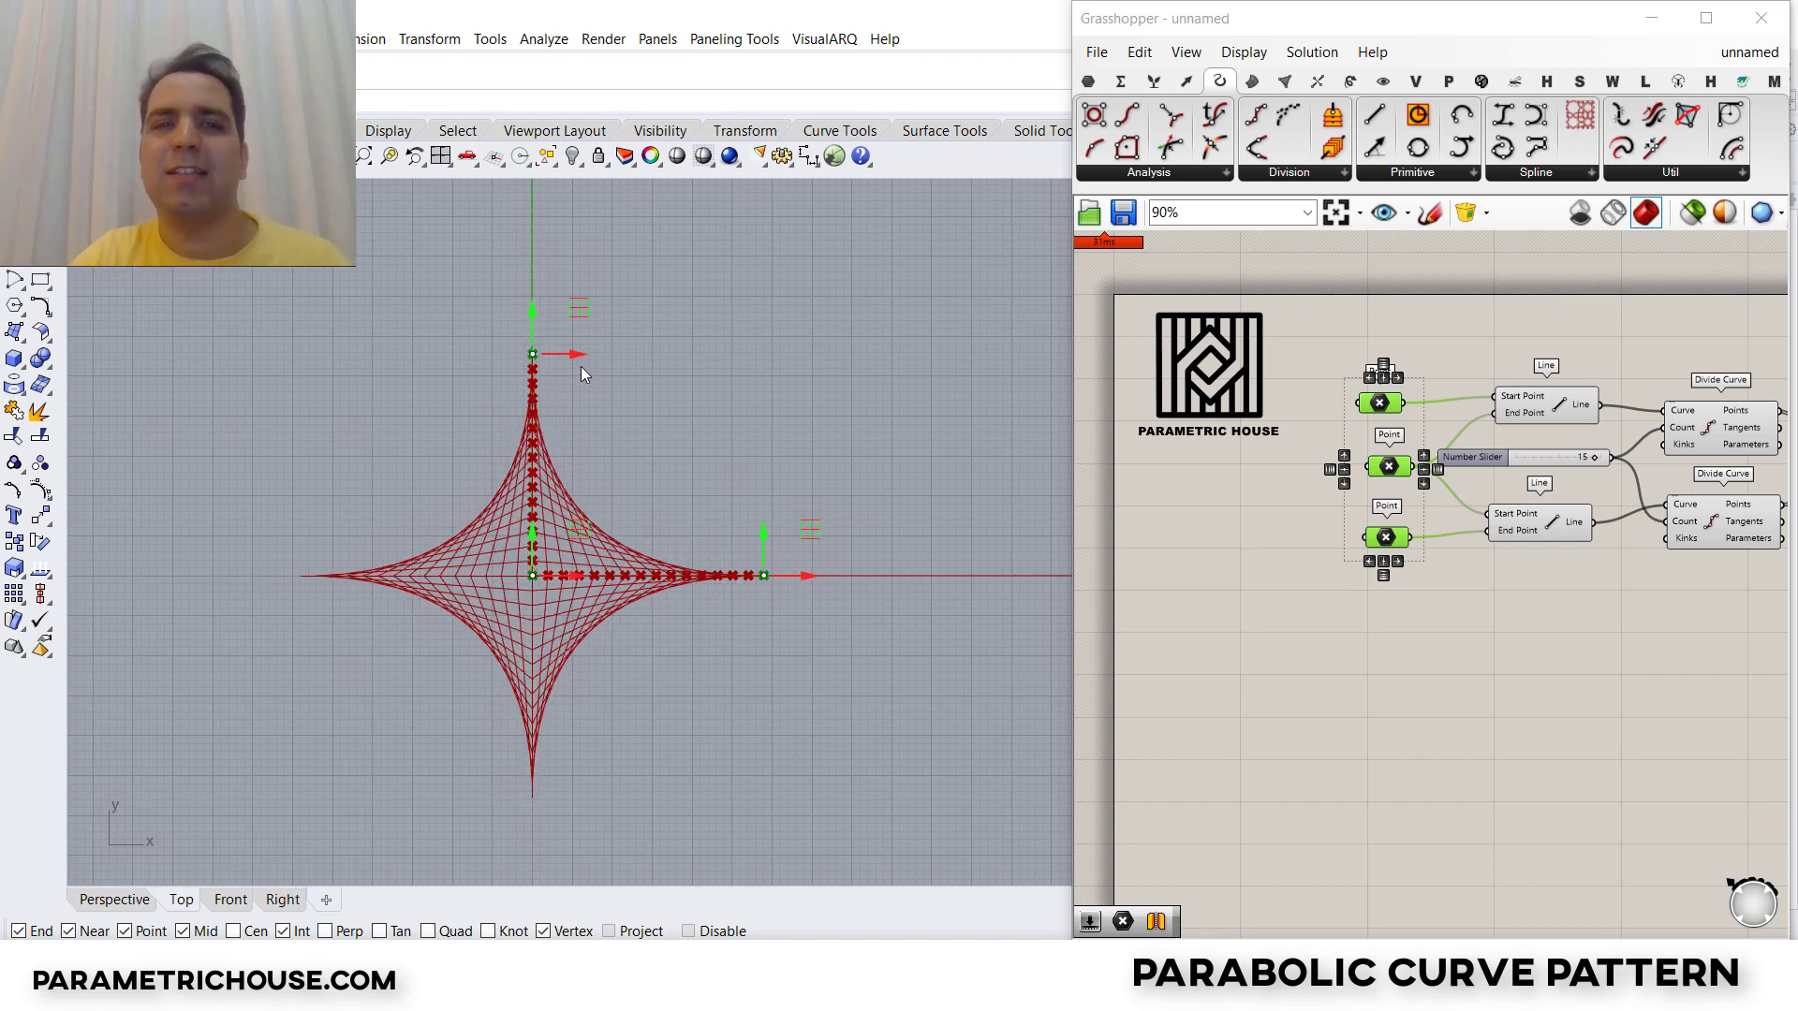
pyautogui.scroll(1, 575, 369)
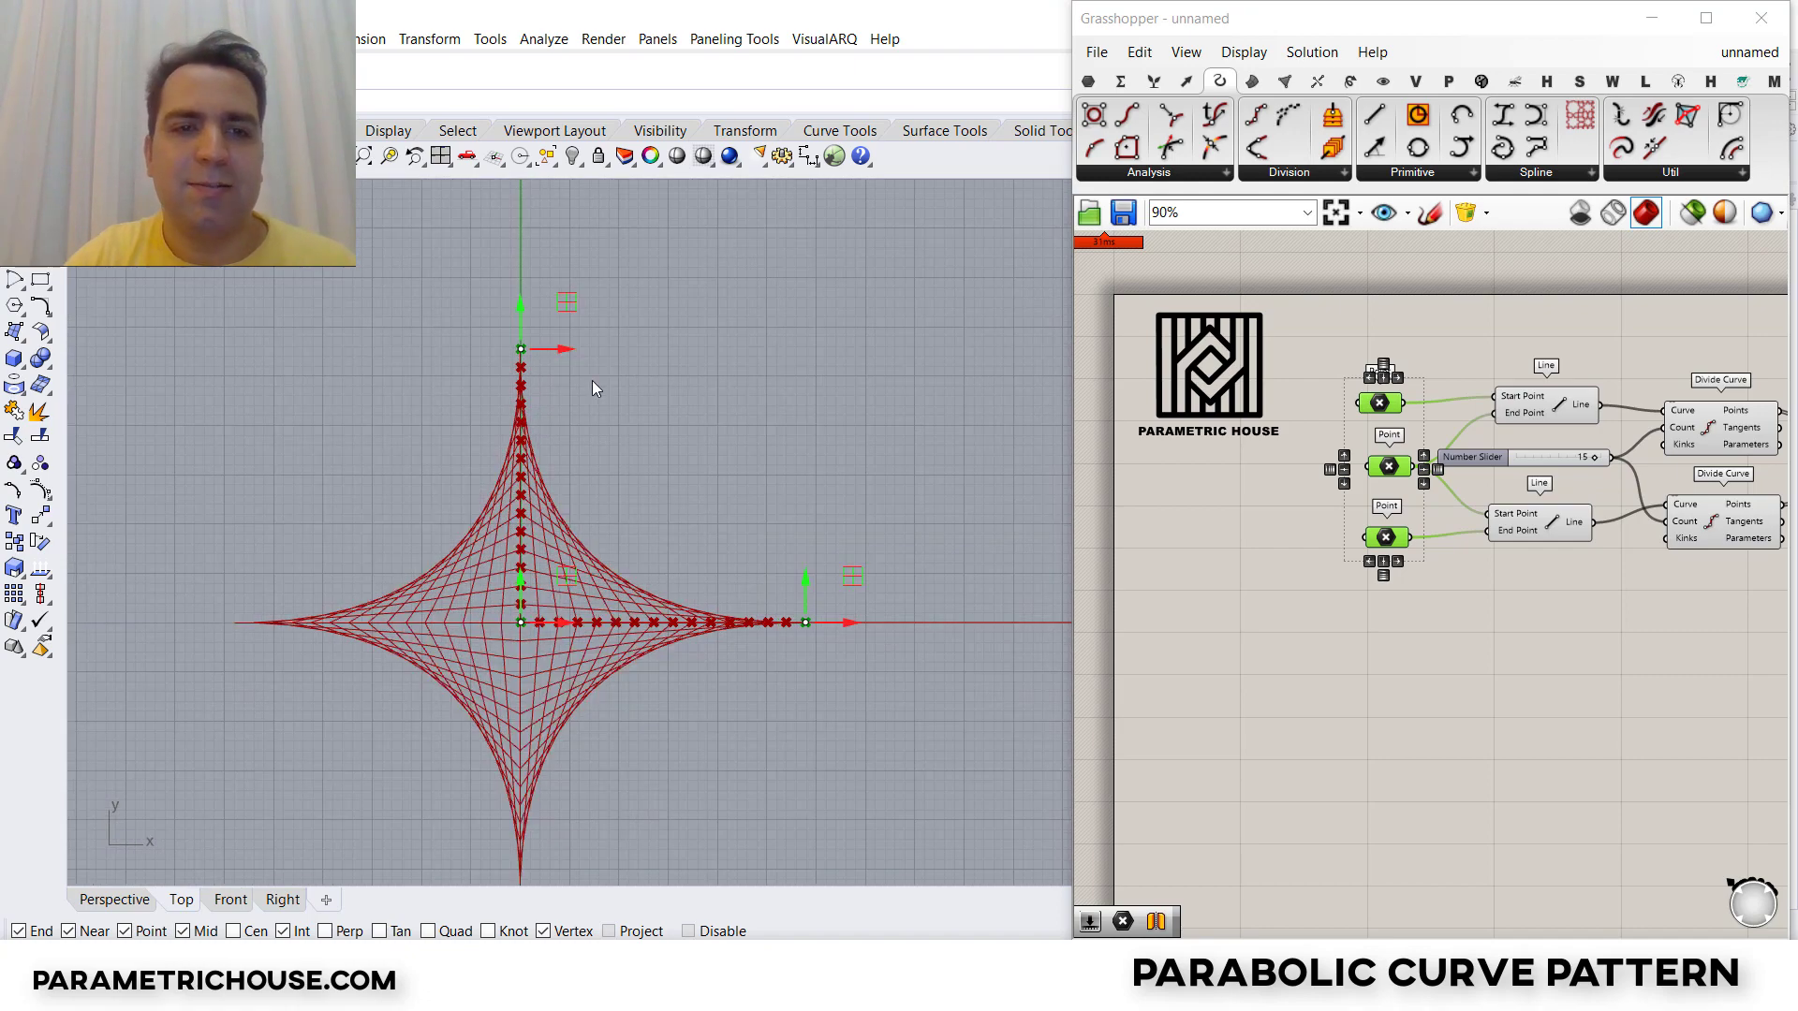
pyautogui.moveTo(562, 350); pyautogui.dragTo(646, 352)
pyautogui.moveTo(803, 604); pyautogui.dragTo(807, 526)
pyautogui.click(1315, 646)
pyautogui.scroll(-2, 710, 555)
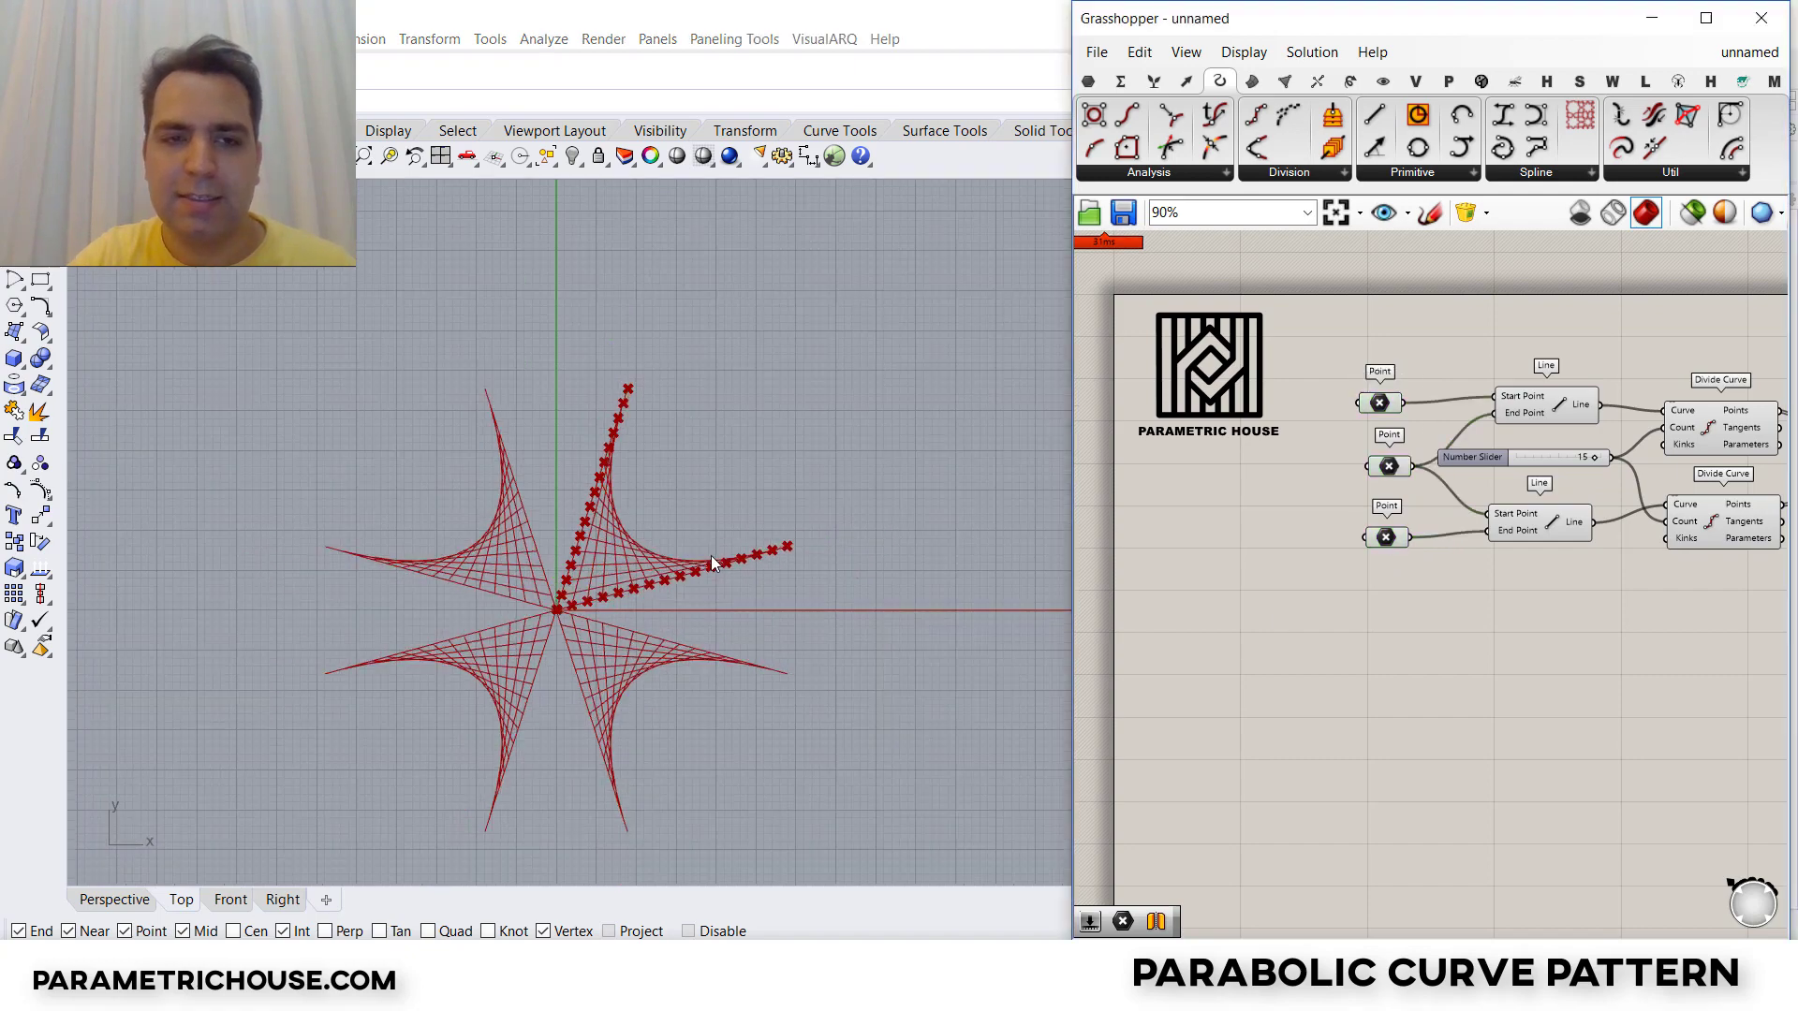
pyautogui.moveTo(715, 568); pyautogui.dragTo(669, 511, button='right')
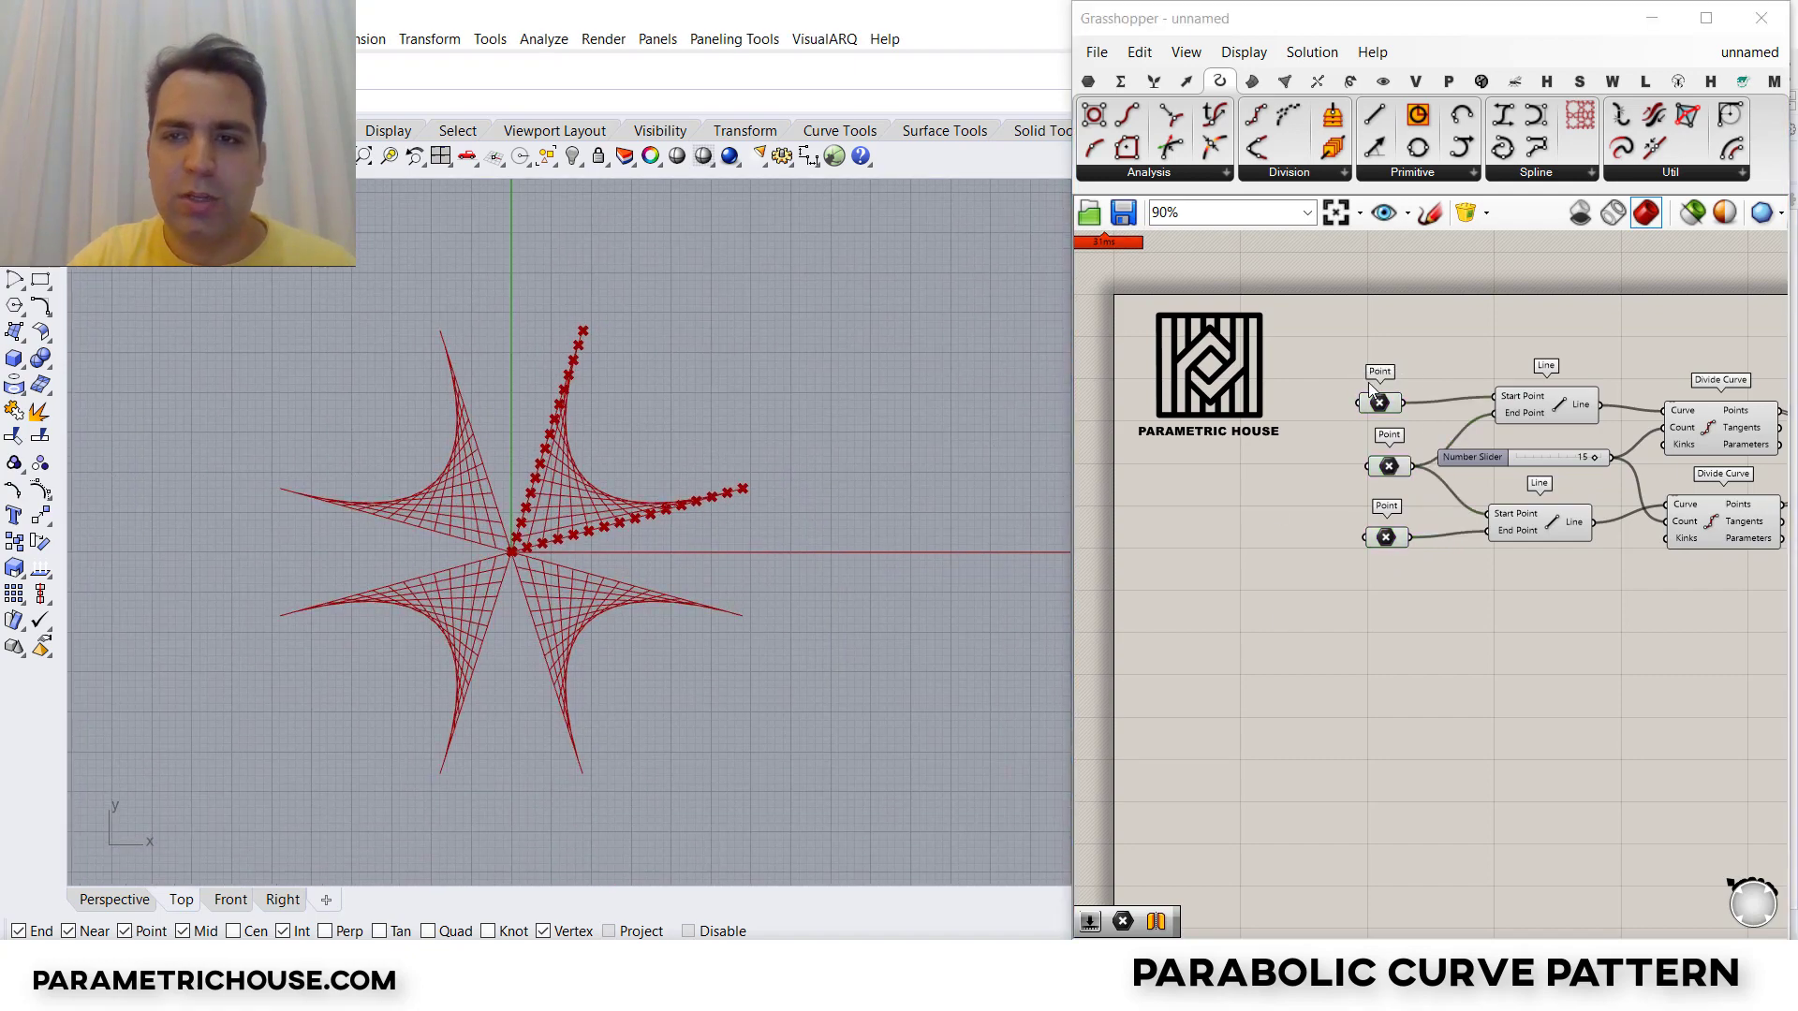
# Step: Raise the centre point along Z in Perspective to form a tent shape
pyautogui.click(132, 905)
pyautogui.click(1382, 468)
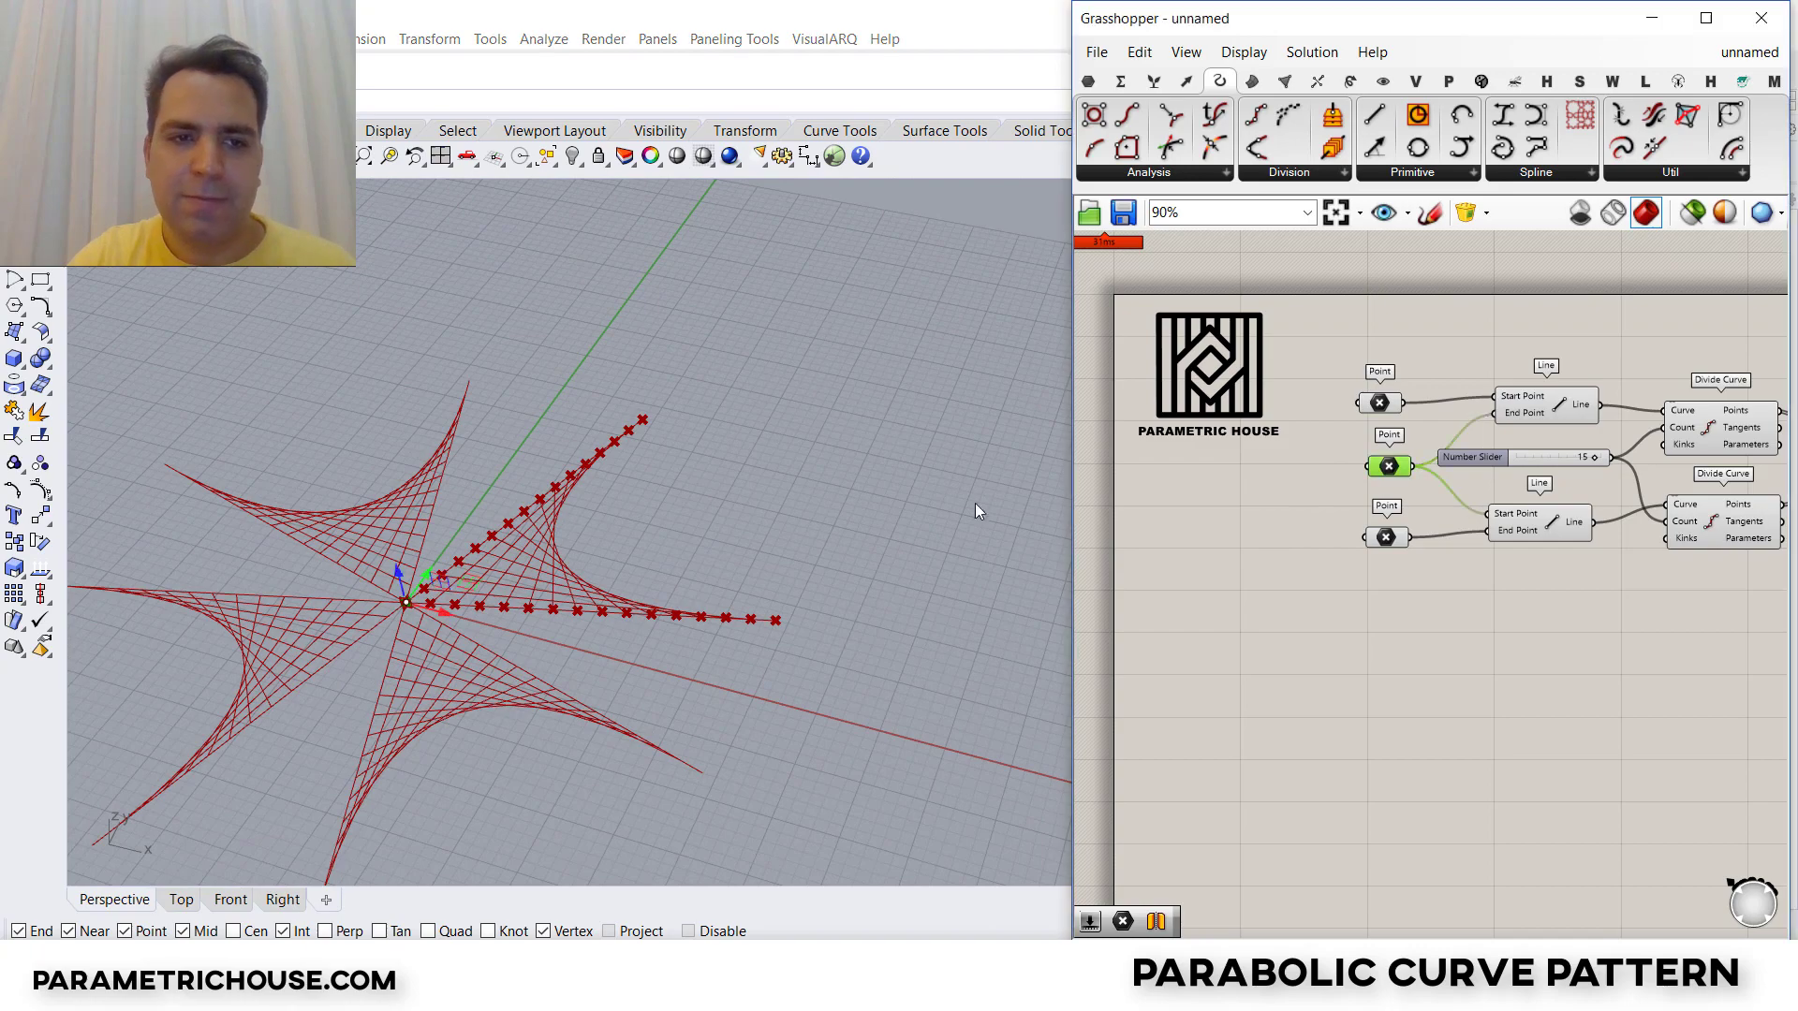
pyautogui.moveTo(401, 578); pyautogui.dragTo(370, 398)
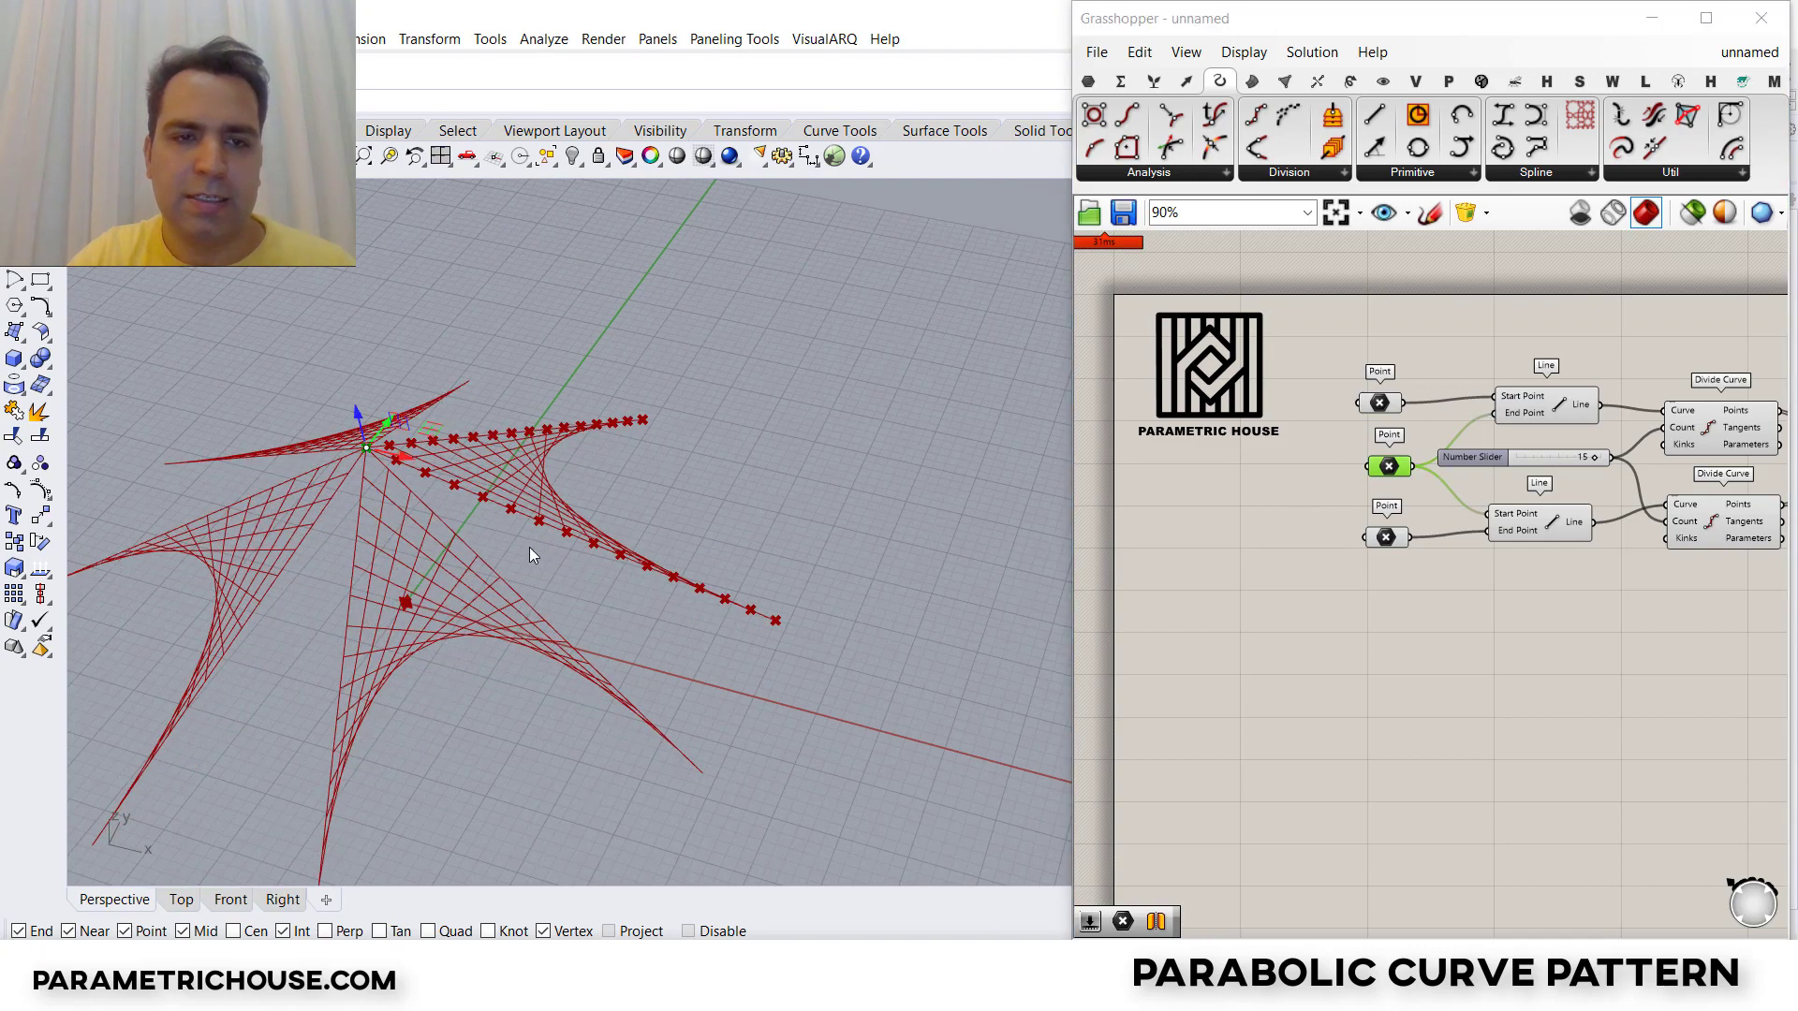
pyautogui.moveTo(530, 547); pyautogui.dragTo(538, 607, button='right')
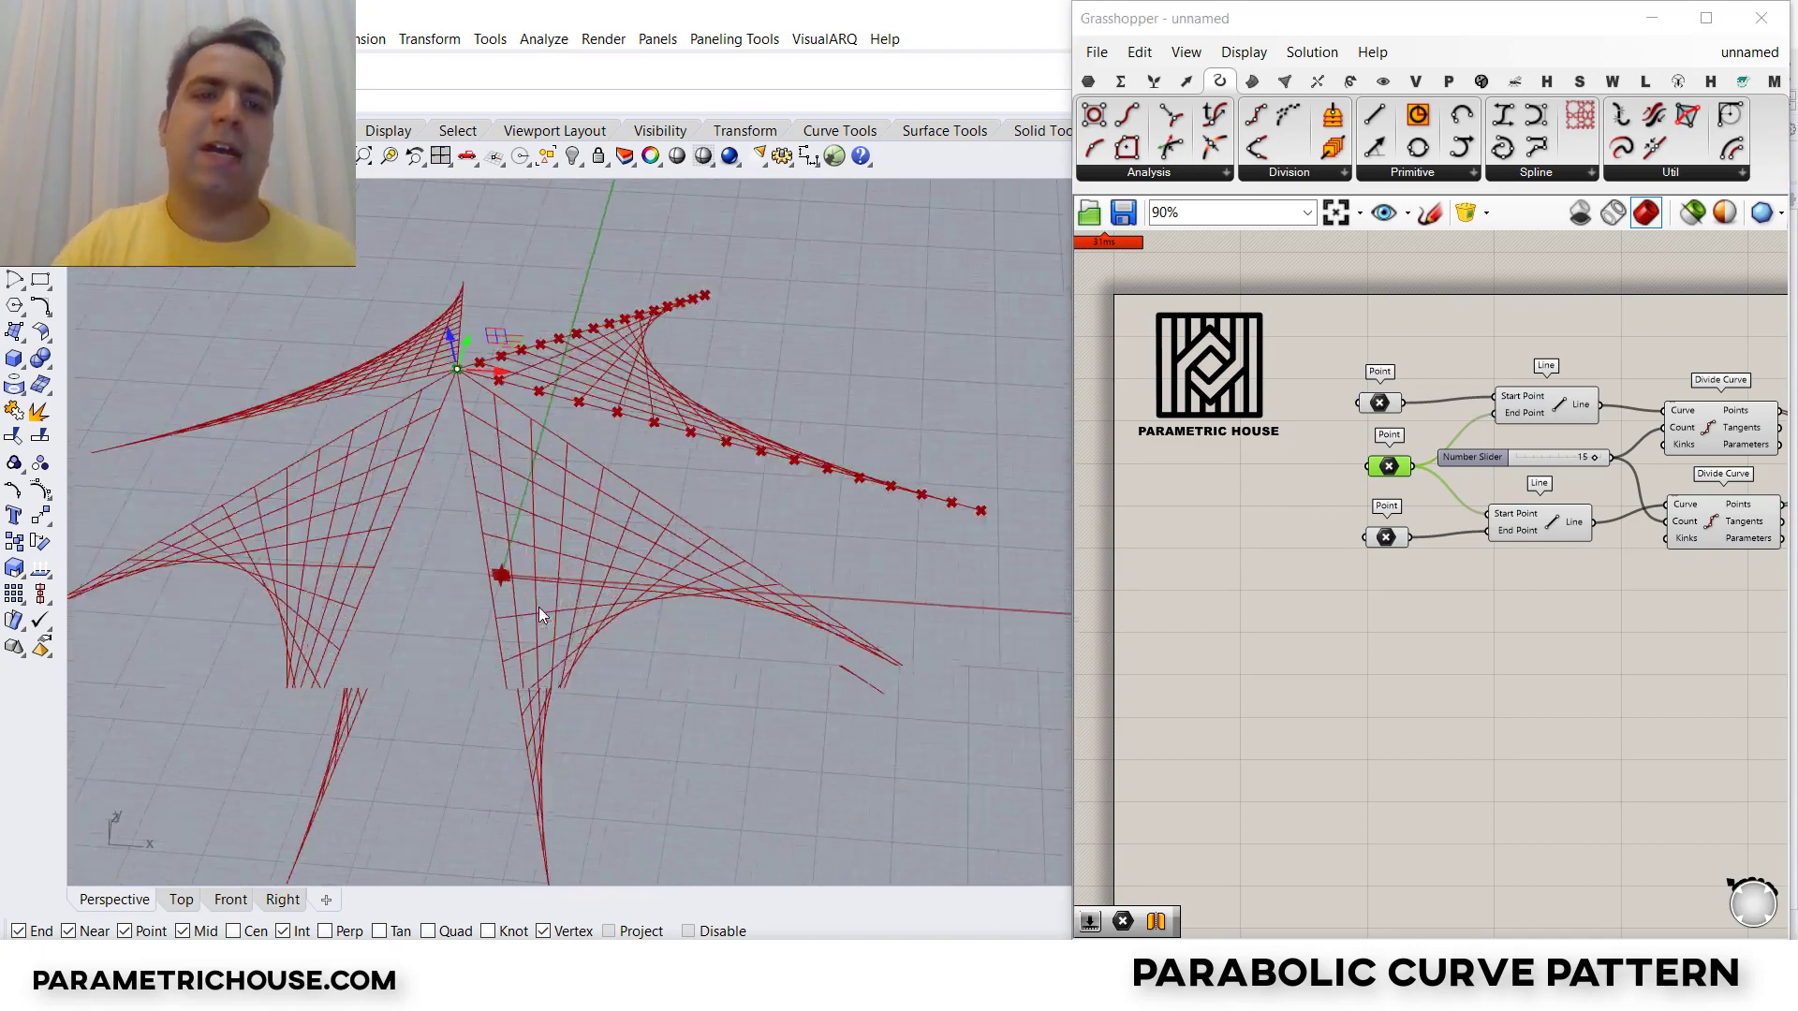
pyautogui.click(1498, 670)
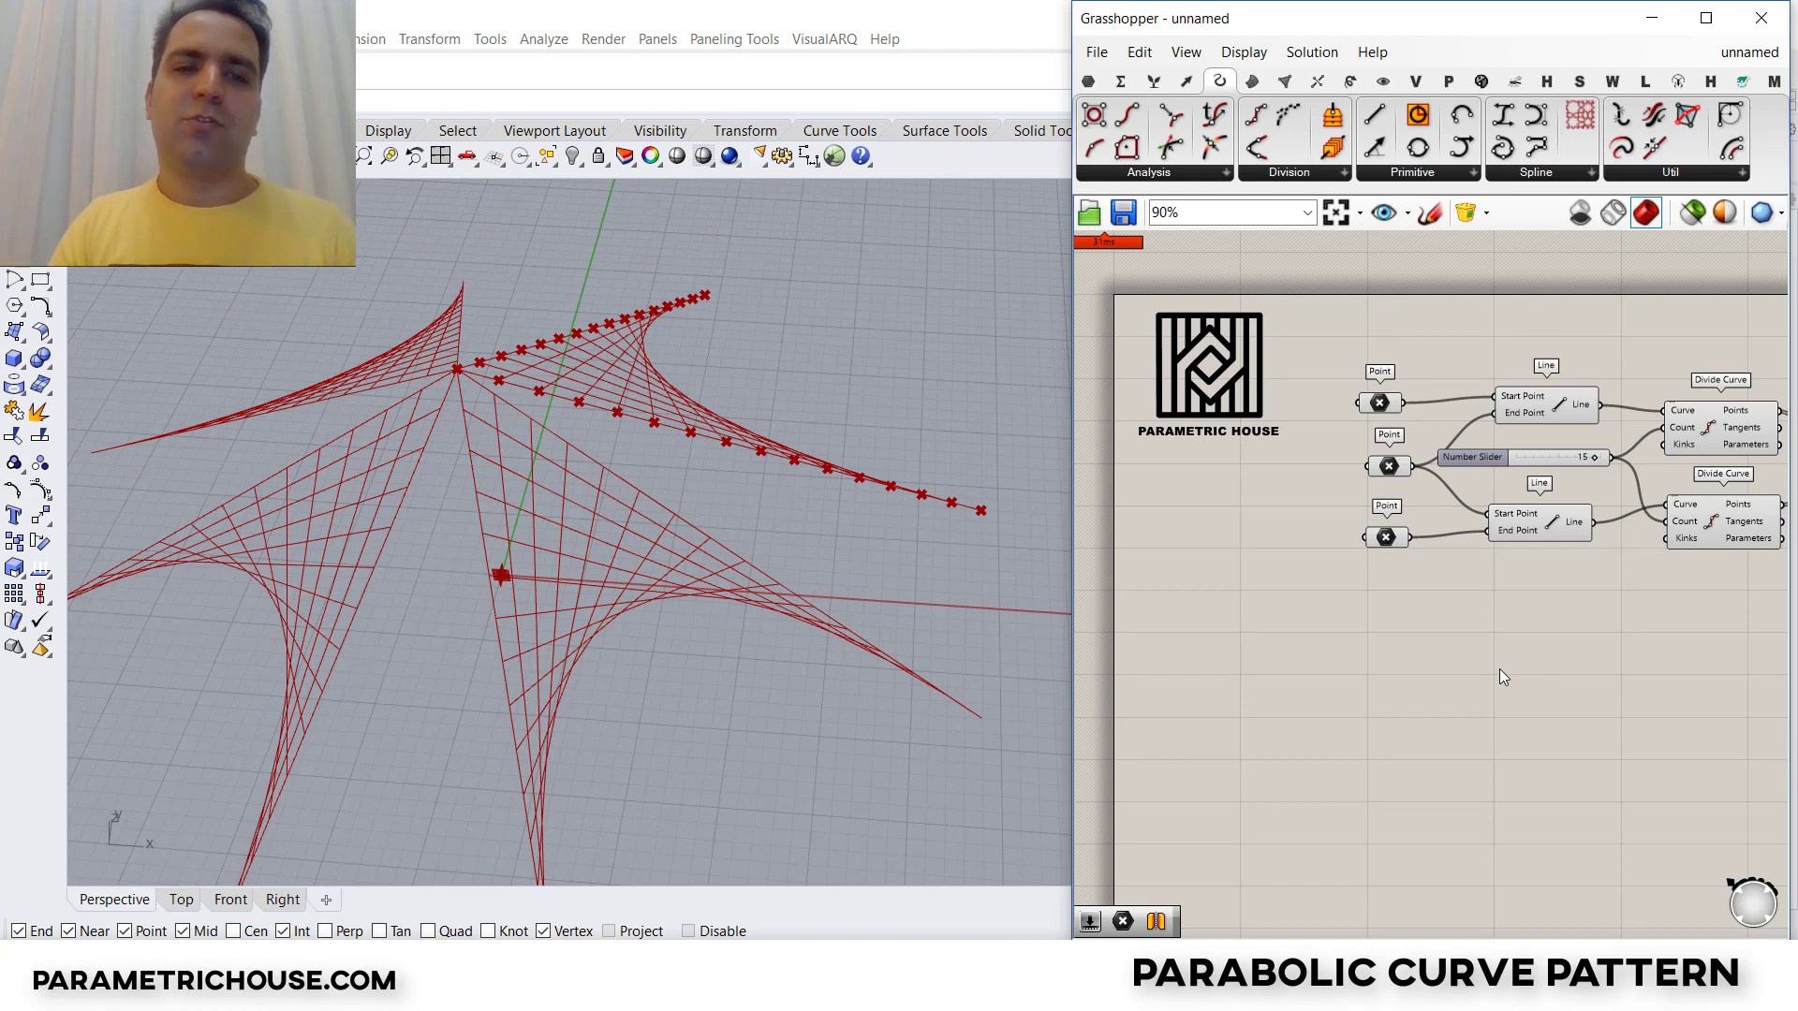
# Step: Set the division count to 16 and view the deformed star from above
pyautogui.scroll(3, 1520, 447)
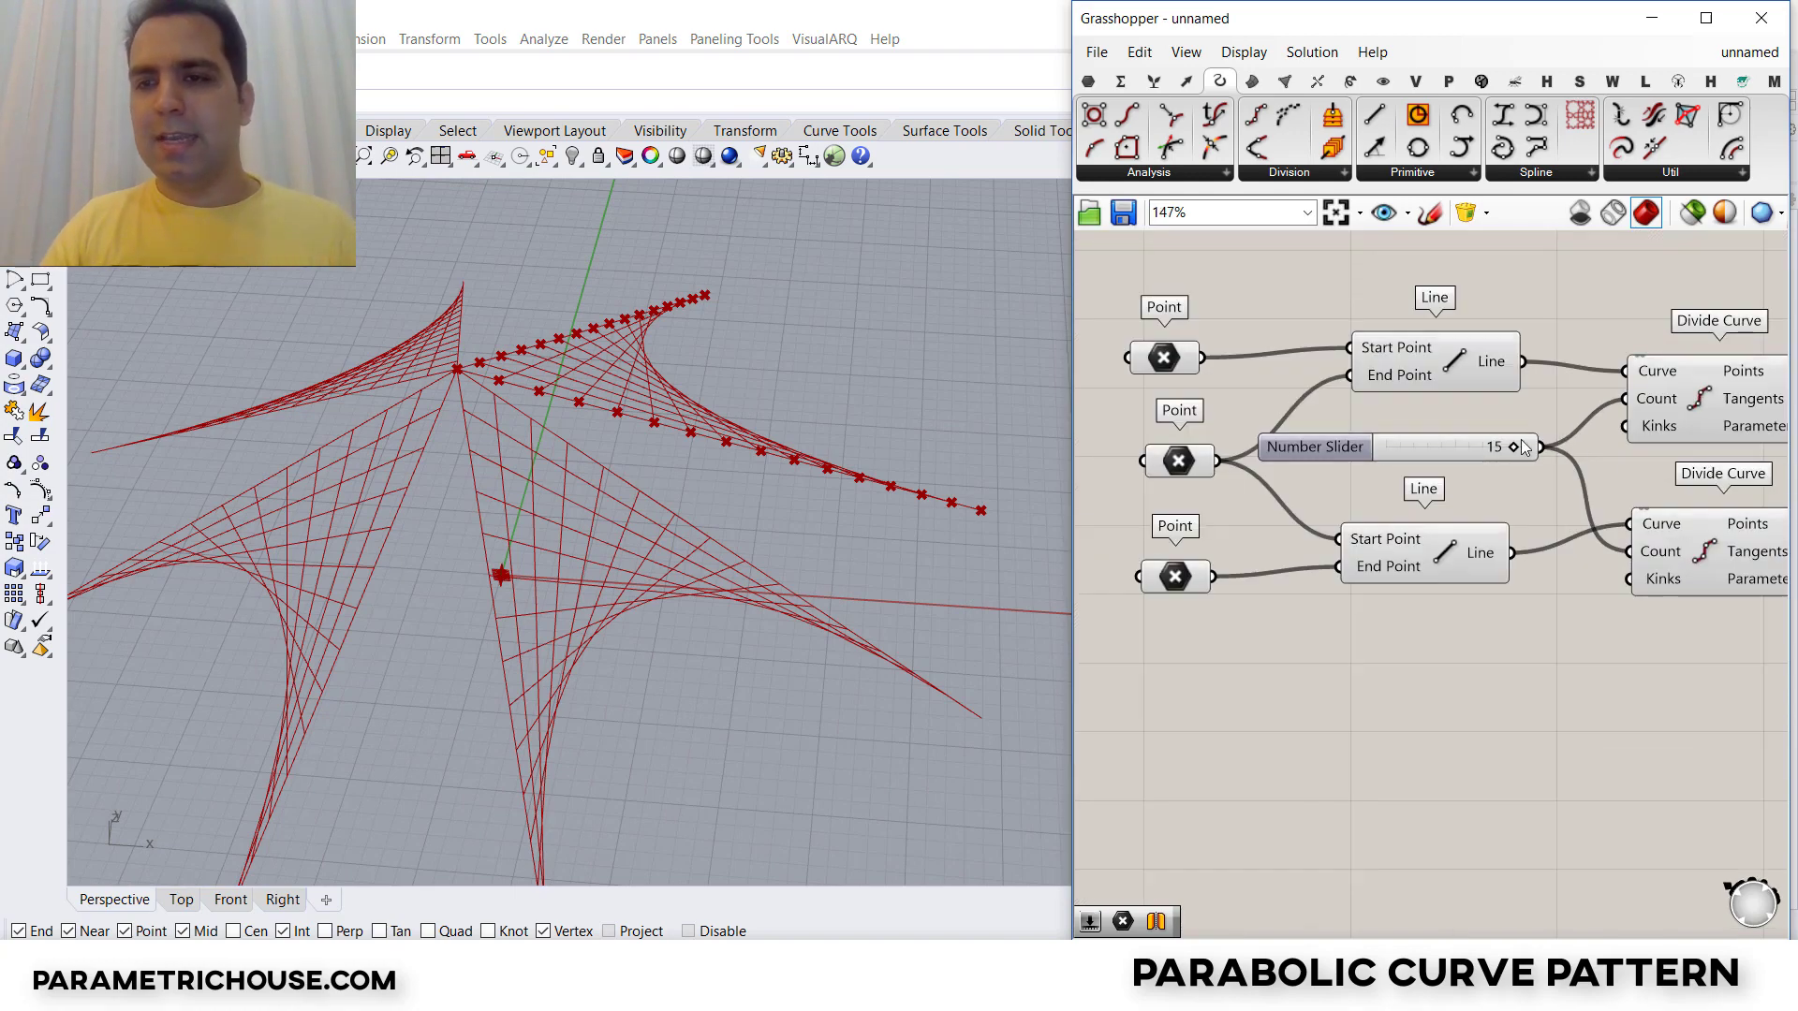
pyautogui.scroll(2, 1523, 448)
pyautogui.moveTo(1518, 449)
pyautogui.mouseDown()
pyautogui.moveTo(1365, 452)
pyautogui.moveTo(1535, 454)
pyautogui.mouseUp()
pyautogui.moveTo(740, 506); pyautogui.dragTo(271, 688, button='right')
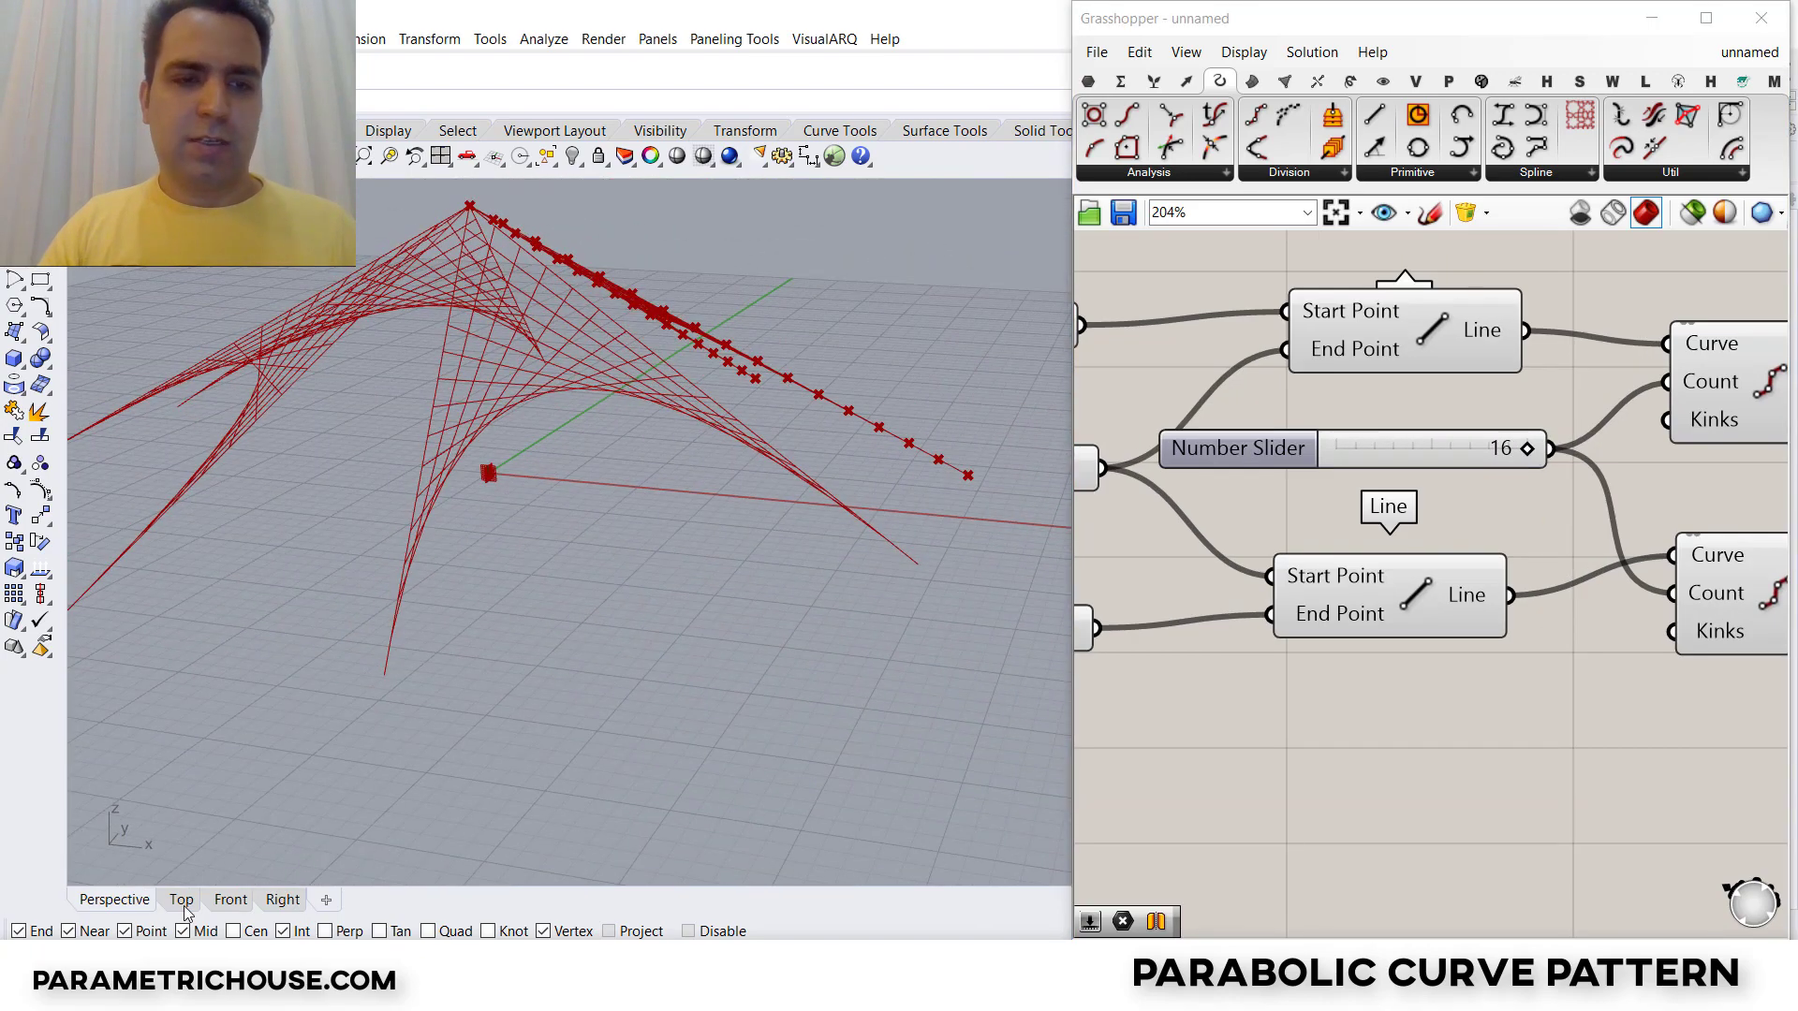
pyautogui.click(181, 900)
pyautogui.scroll(3, 474, 481)
pyautogui.scroll(-3, 508, 586)
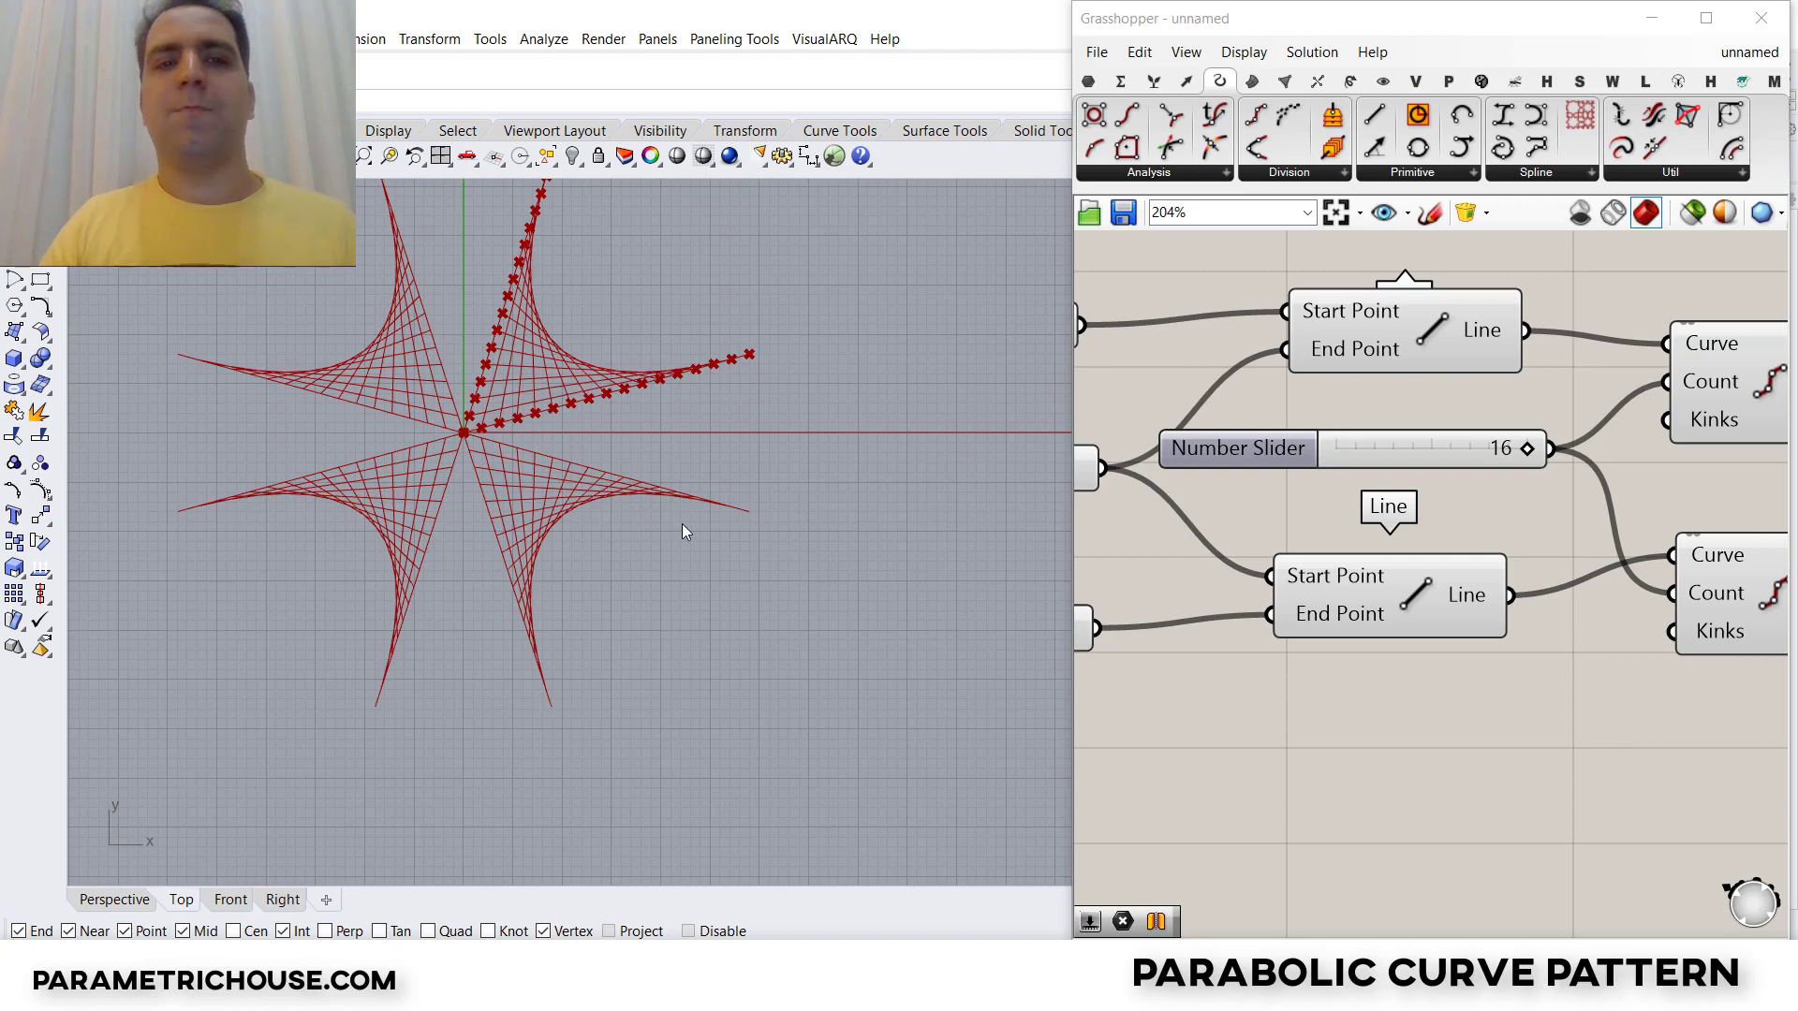
pyautogui.scroll(-2, 726, 604)
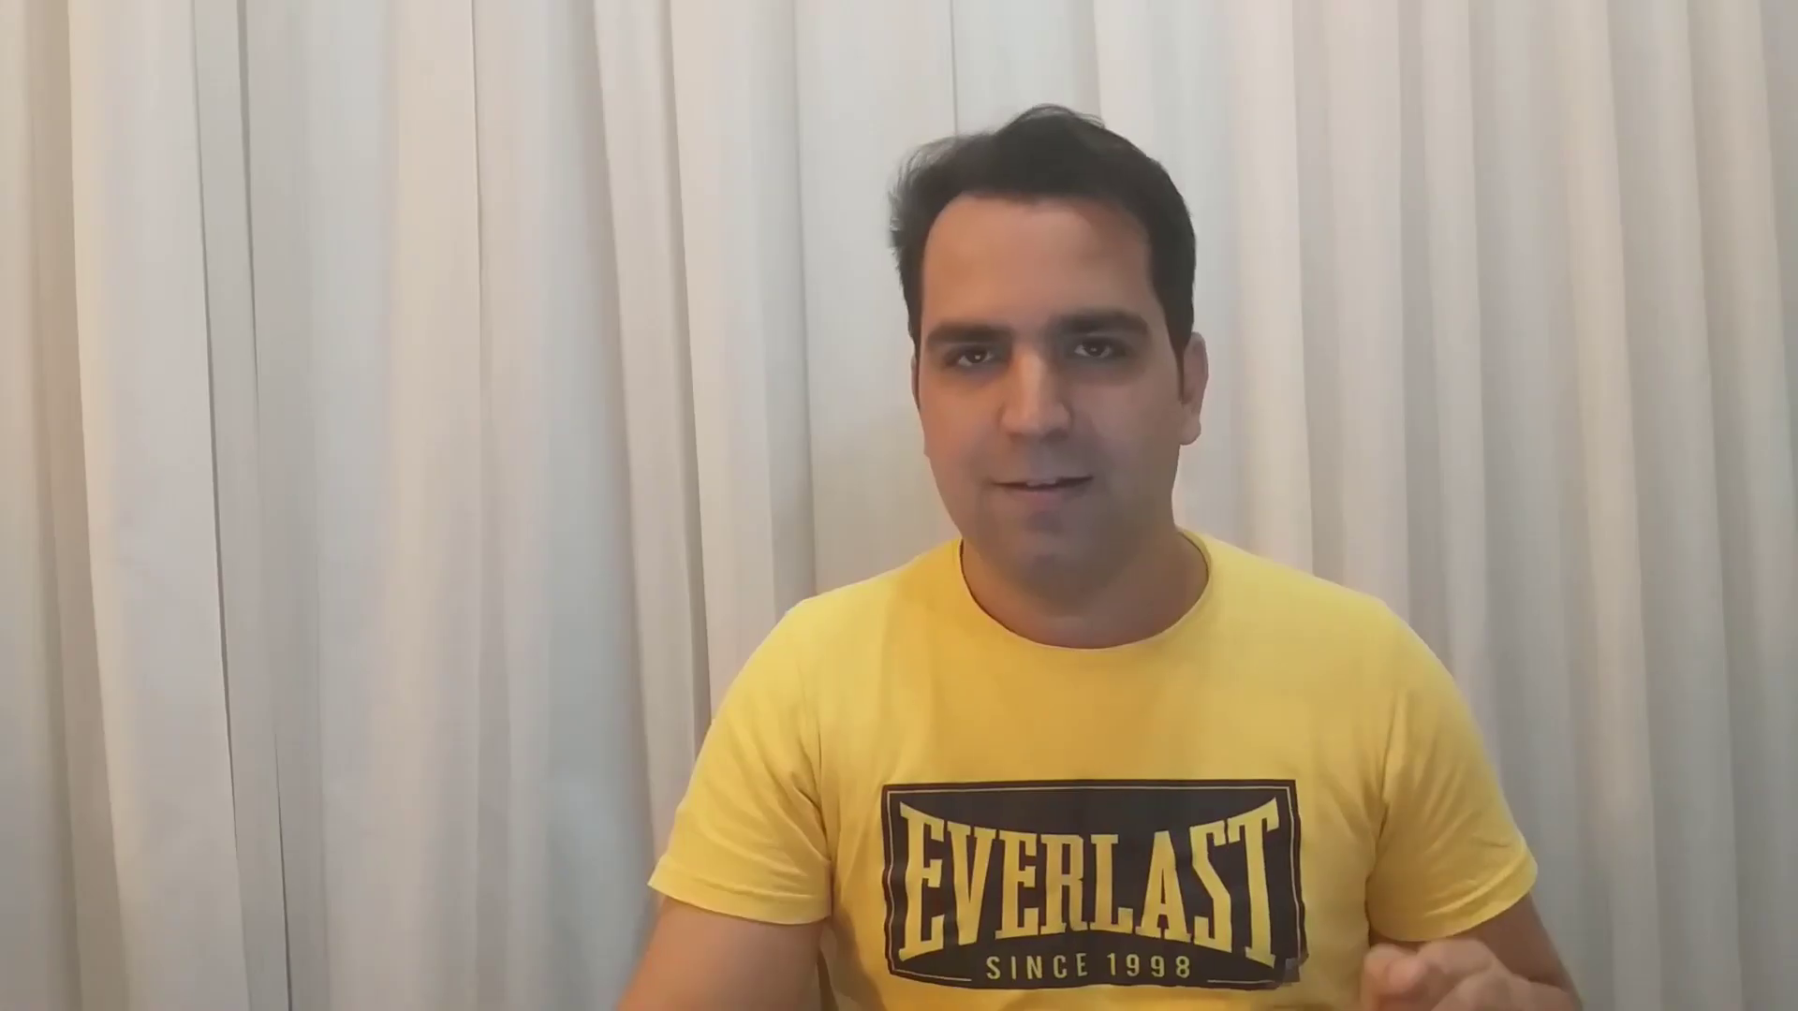